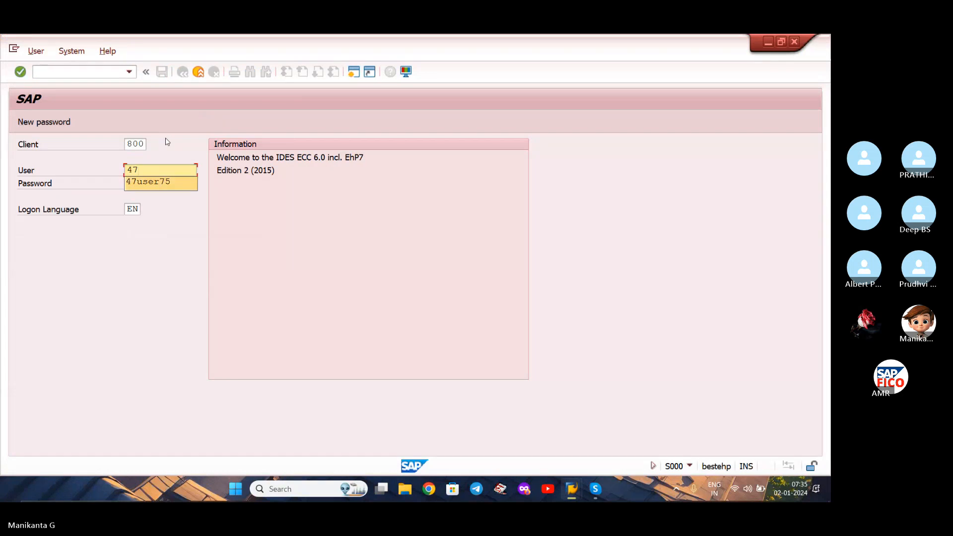
# Log on to SAP client 800 with the suggested user name and the account password.
pyautogui.press('Return')
pyautogui.press('Tab')
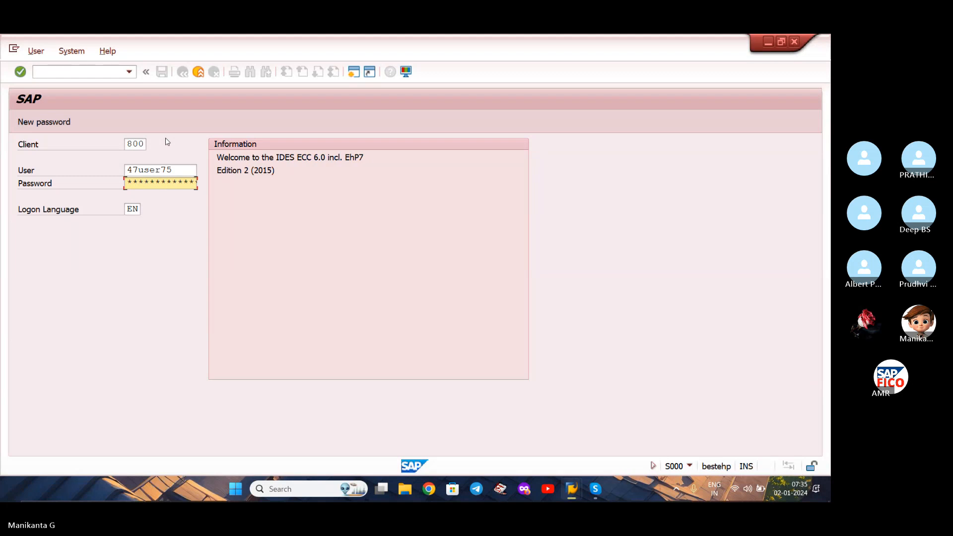
pyautogui.press('Return')
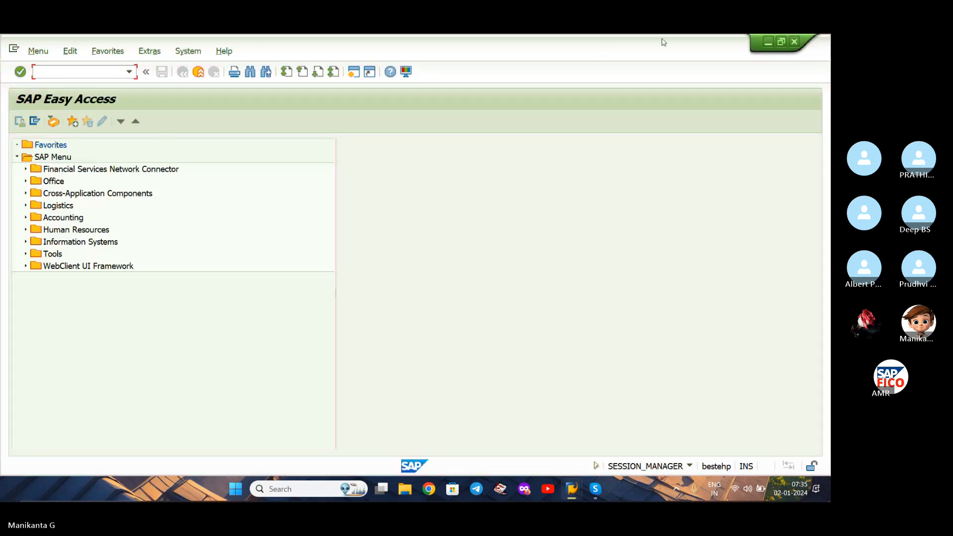
# Switch from SAP to the Skype meeting and dismiss the recording notice.
pyautogui.click(768, 43)
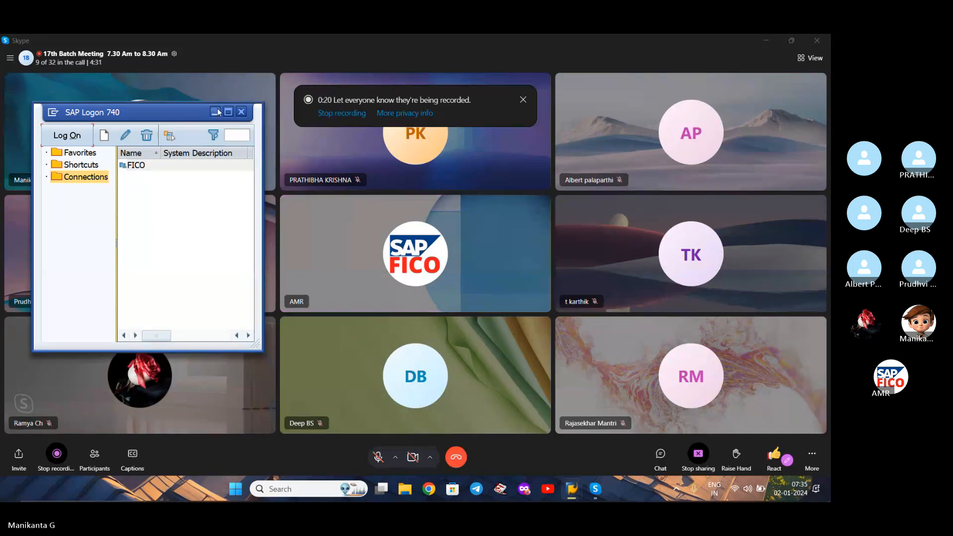
pyautogui.click(491, 83)
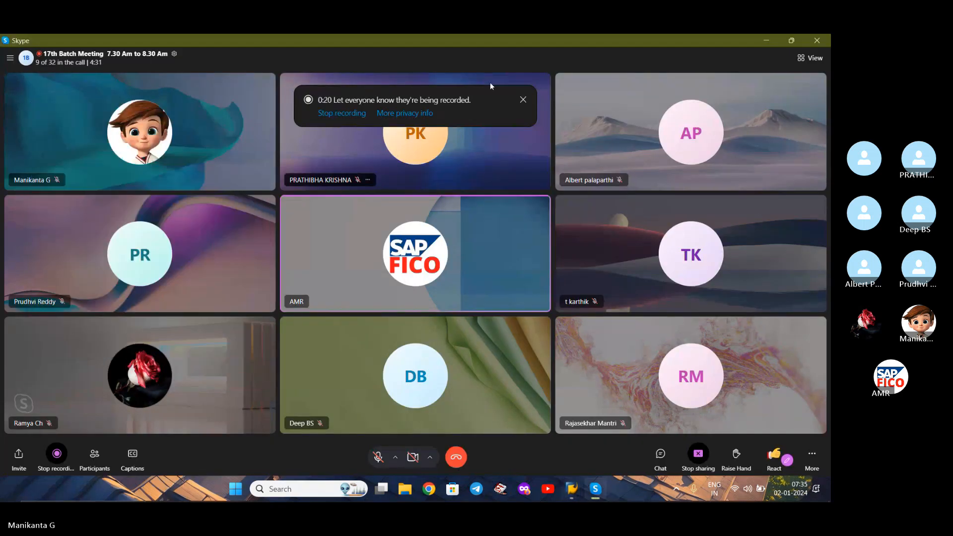
pyautogui.click(524, 100)
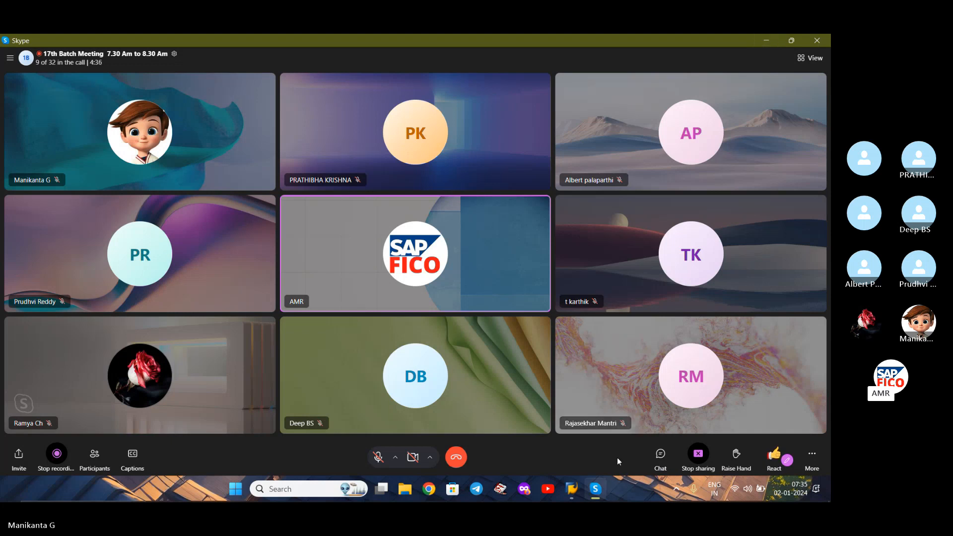
# Copy the realized gain and loss transaction list posted in the Skype meeting chat, and put the meeting window away.
pyautogui.click(651, 458)
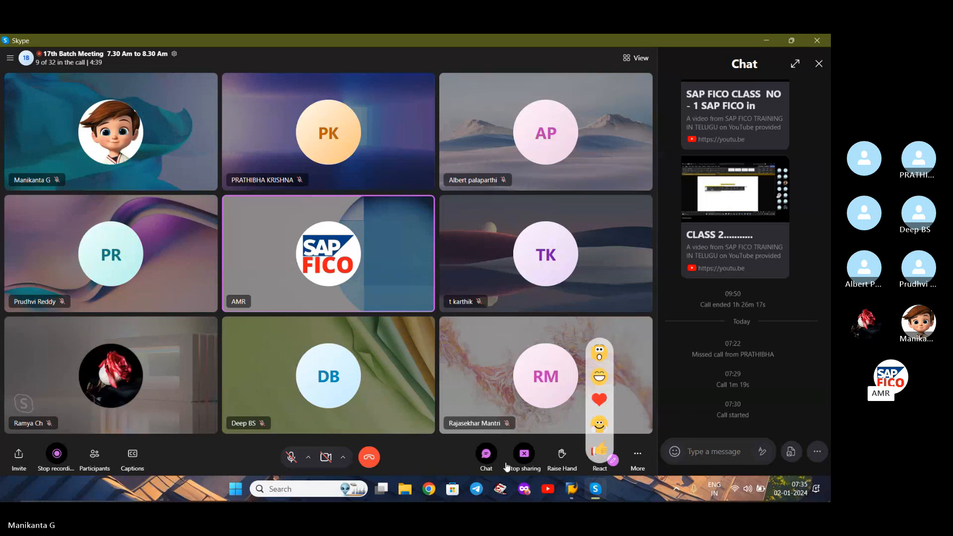
pyautogui.click(486, 456)
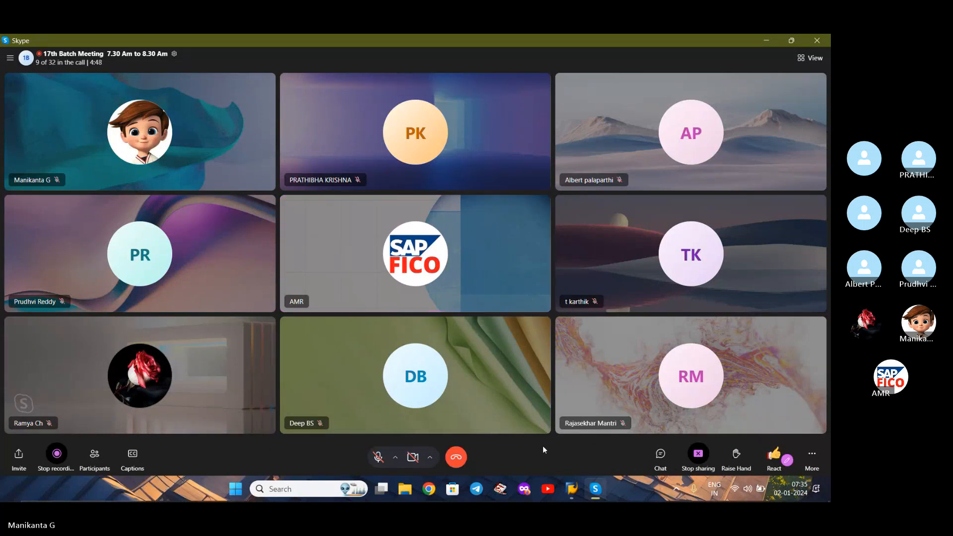
pyautogui.click(659, 455)
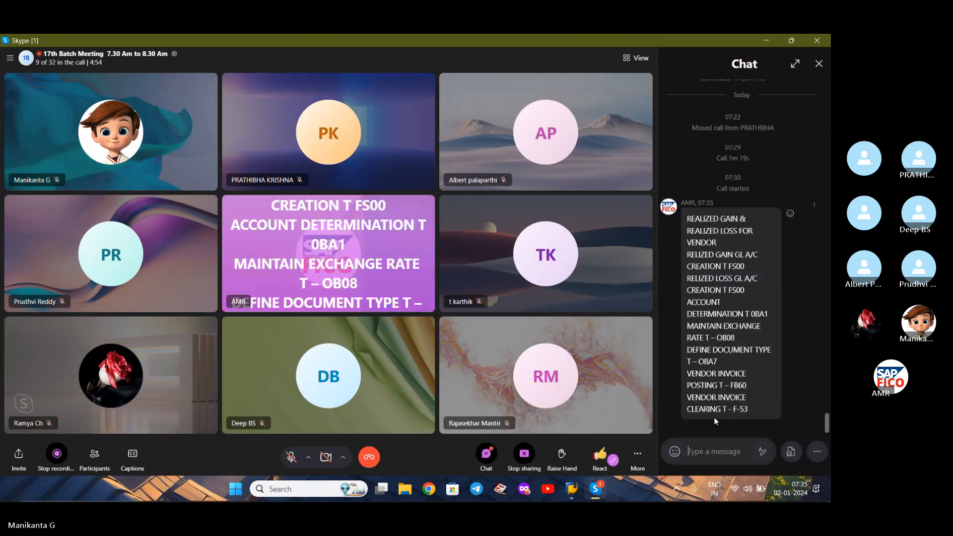
pyautogui.moveTo(689, 214); pyautogui.dragTo(722, 463)
pyautogui.hotkey('ctrl', 'c')
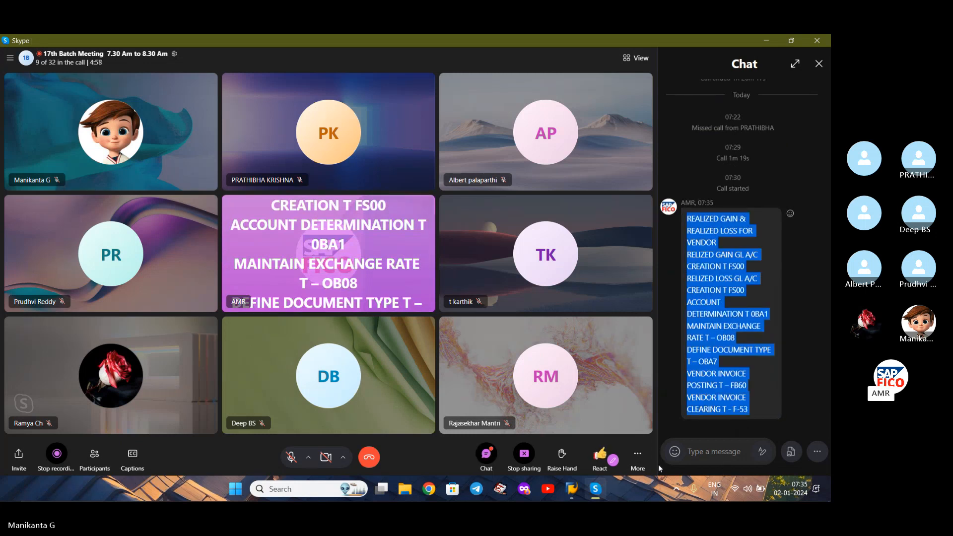
pyautogui.click(594, 491)
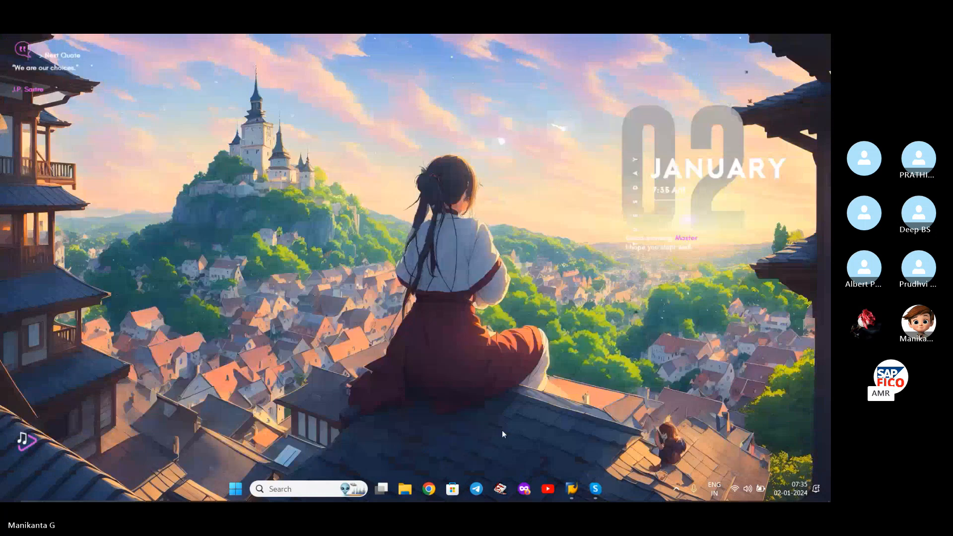
# Create a blank document in Word and paste the copied transaction list into it.
pyautogui.press('super')
pyautogui.write('wo')
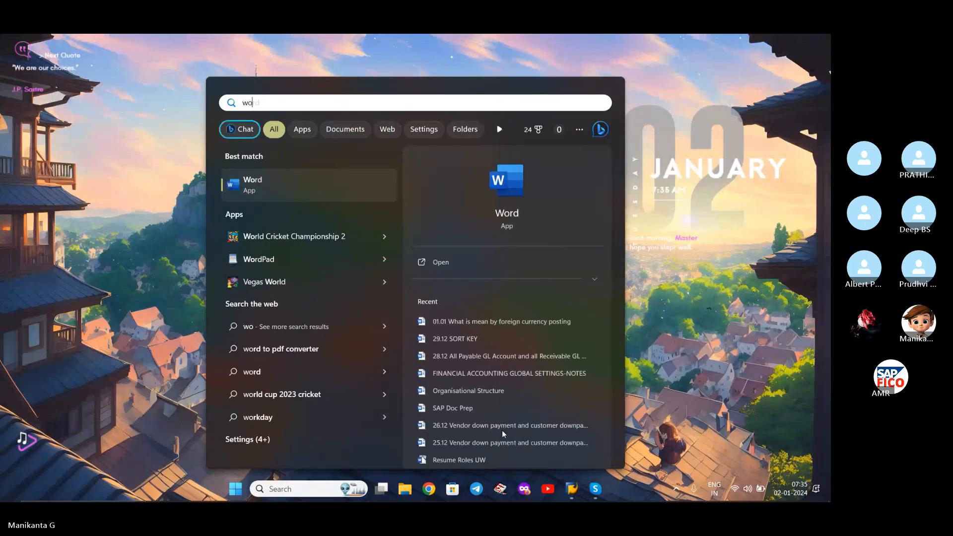
pyautogui.press('Return')
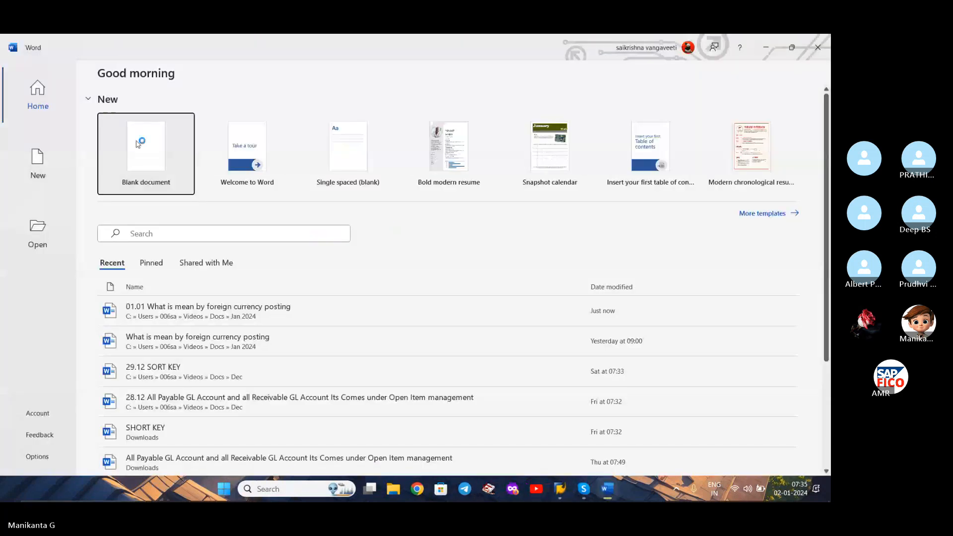
pyautogui.click(140, 144)
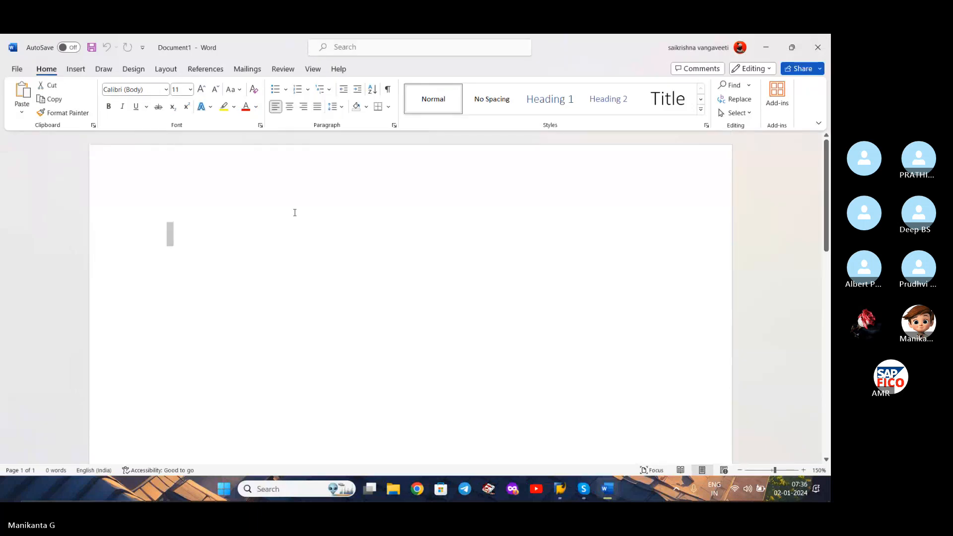
pyautogui.hotkey('ctrl', 'v')
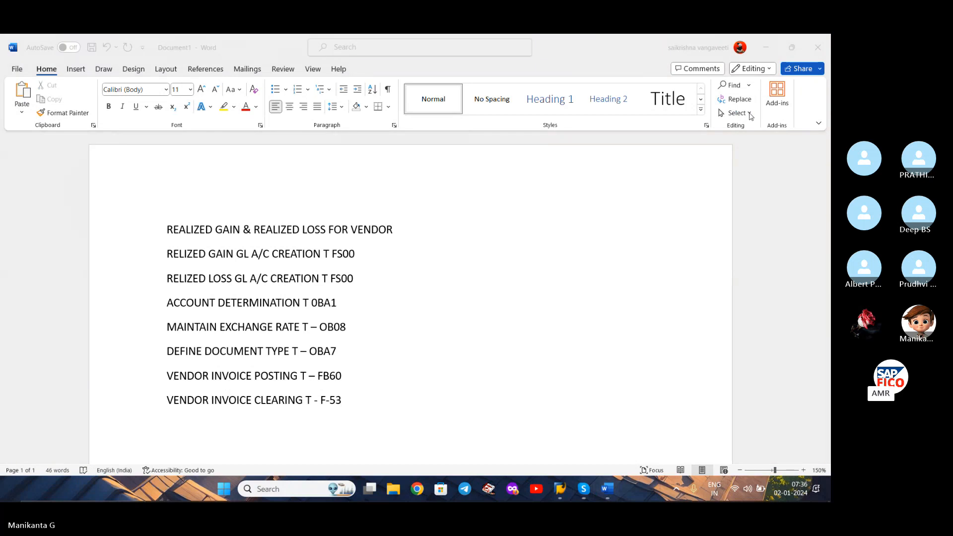
# Insert ** in front of the RELIZED GAIN and RELIZED LOSS GL A/C CREATION lines.
pyautogui.click(441, 236)
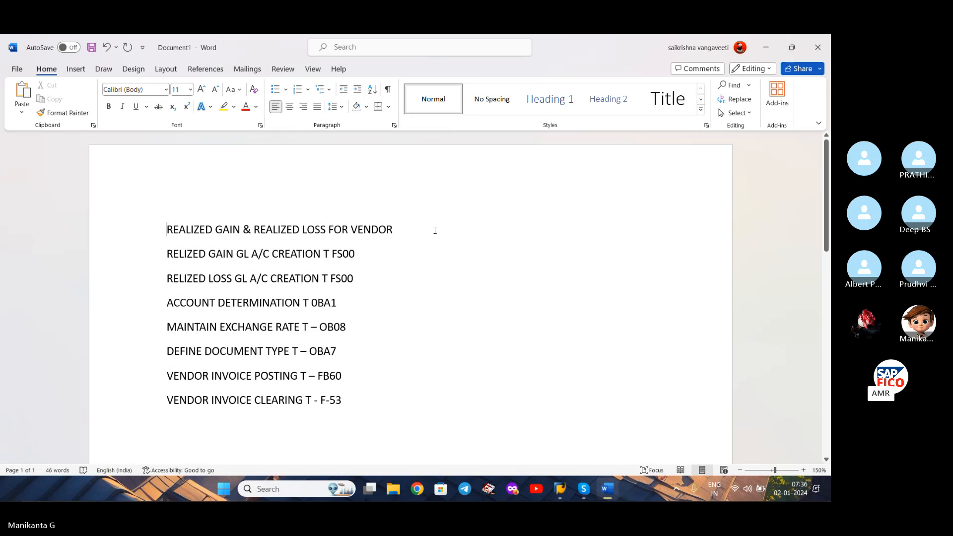
pyautogui.click(357, 254)
pyautogui.click(167, 254)
pyautogui.write('**')
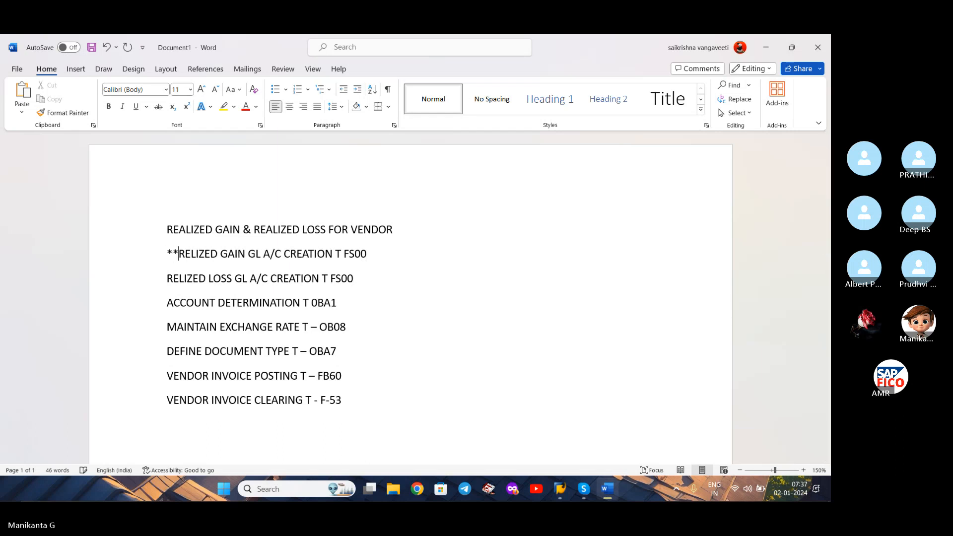
pyautogui.write('**')
pyautogui.press('BackSpace')
pyautogui.press('BackSpace')
pyautogui.press('Left')
pyautogui.press('Left')
pyautogui.write('**')
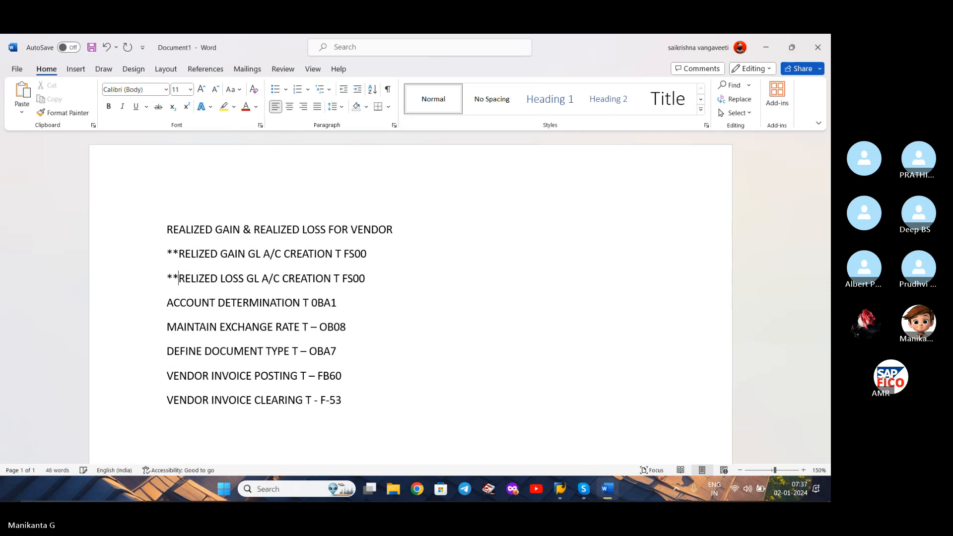
# Switch to the SAP Easy Access window and run transaction OBA1.
pyautogui.click(169, 304)
pyautogui.moveTo(560, 488)
pyautogui.click(606, 434)
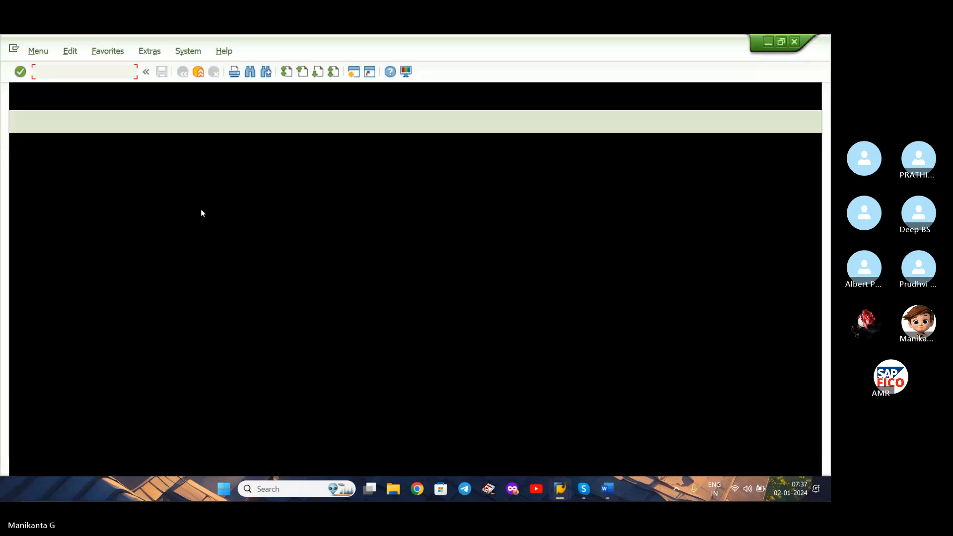
pyautogui.write('OBA1')
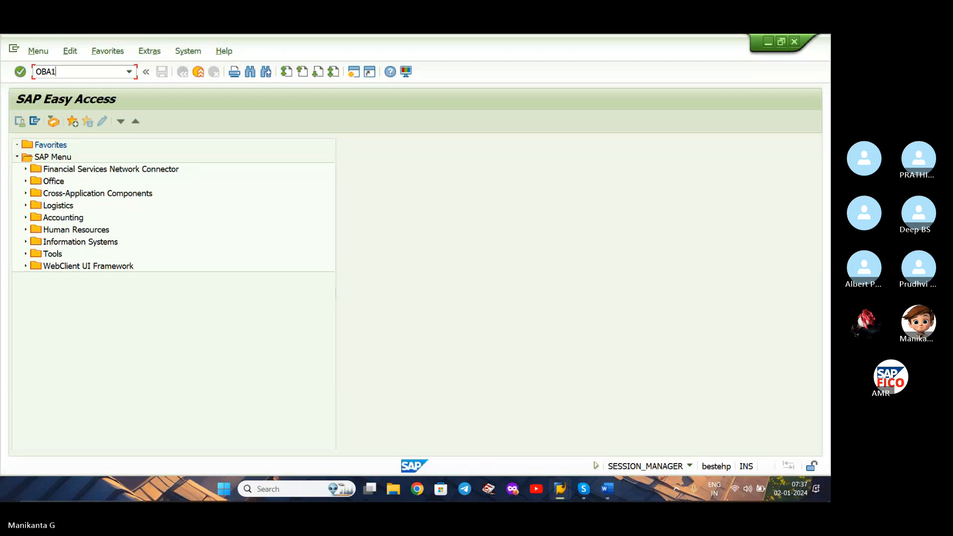
pyautogui.press('Return')
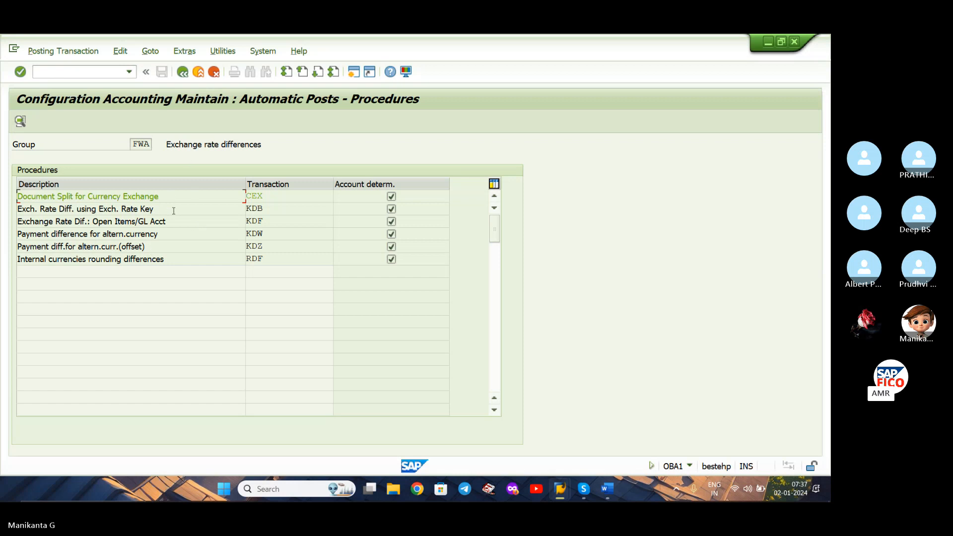
# Open the Exchange Rate Dif.: Open Items/GL Acct procedure (KDF) for chart of accounts XIOC.
pyautogui.click(18, 209)
pyautogui.click(272, 221)
pyautogui.doubleClick(202, 226)
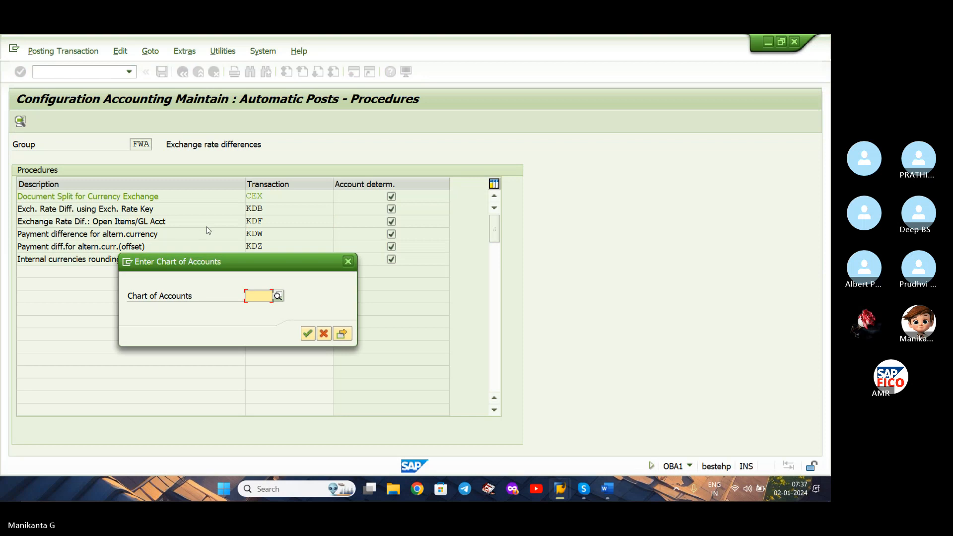
pyautogui.write('XIOC')
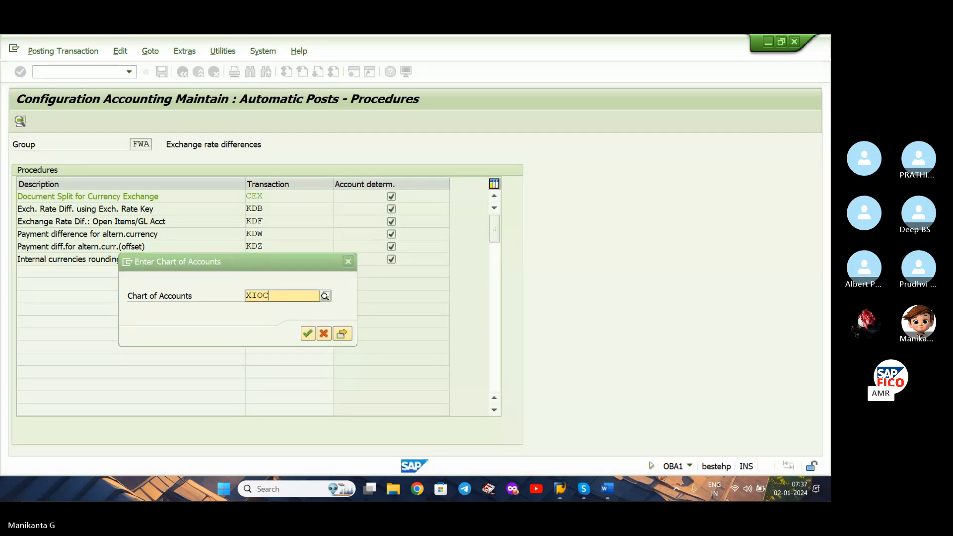
pyautogui.press('Return')
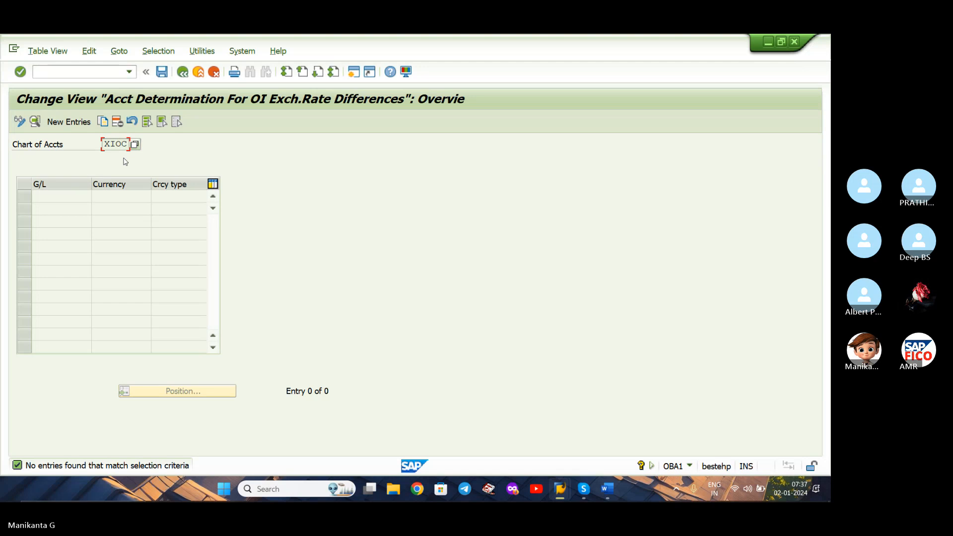
# Start a new entry and set its G/L account to company code XIAO's DOMESTIC VENDOR RECONCILIATION ACCOUNT.
pyautogui.click(57, 125)
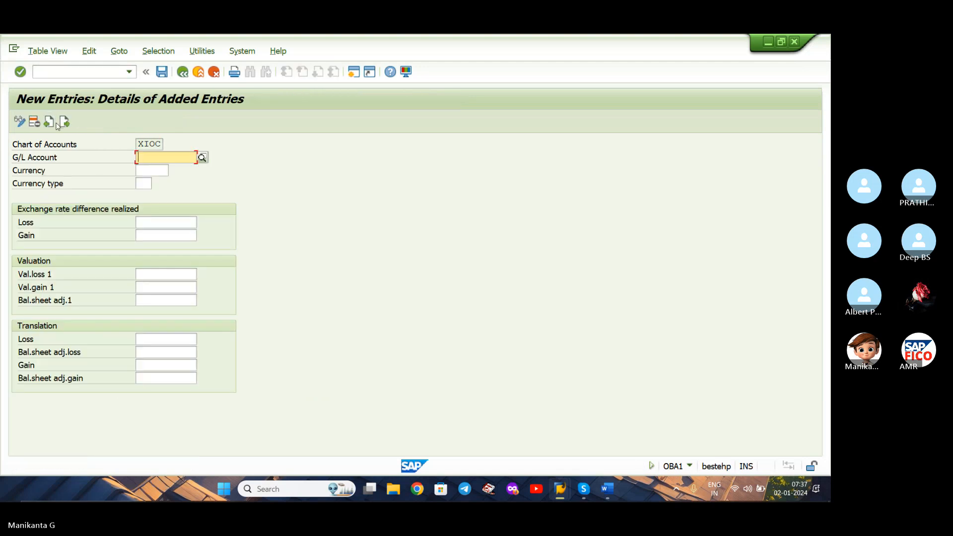
pyautogui.click(202, 158)
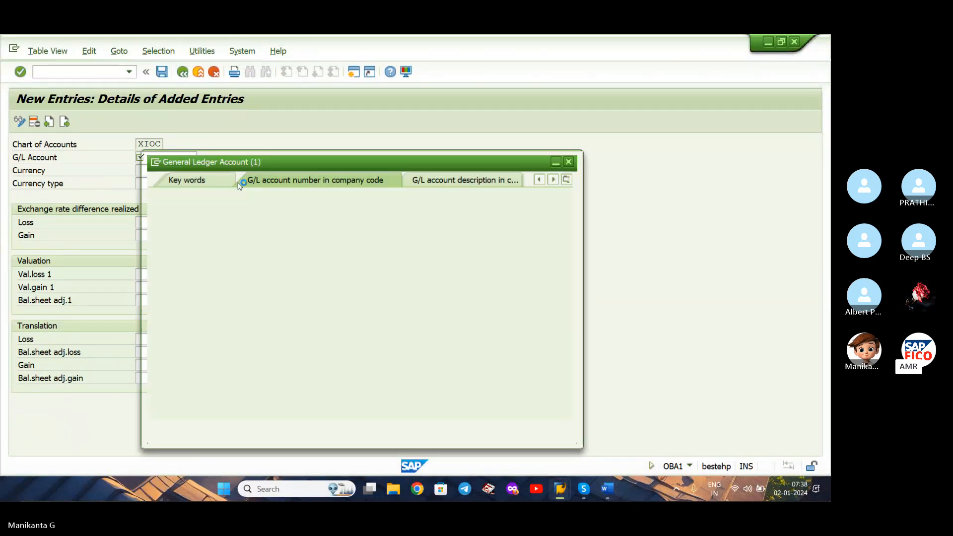
pyautogui.click(300, 235)
pyautogui.write('XIAO')
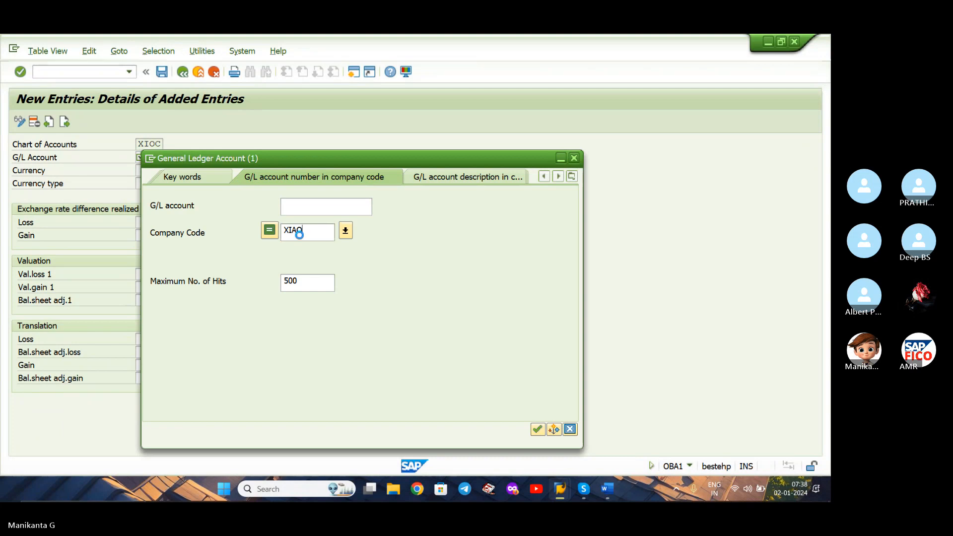
pyautogui.press('Return')
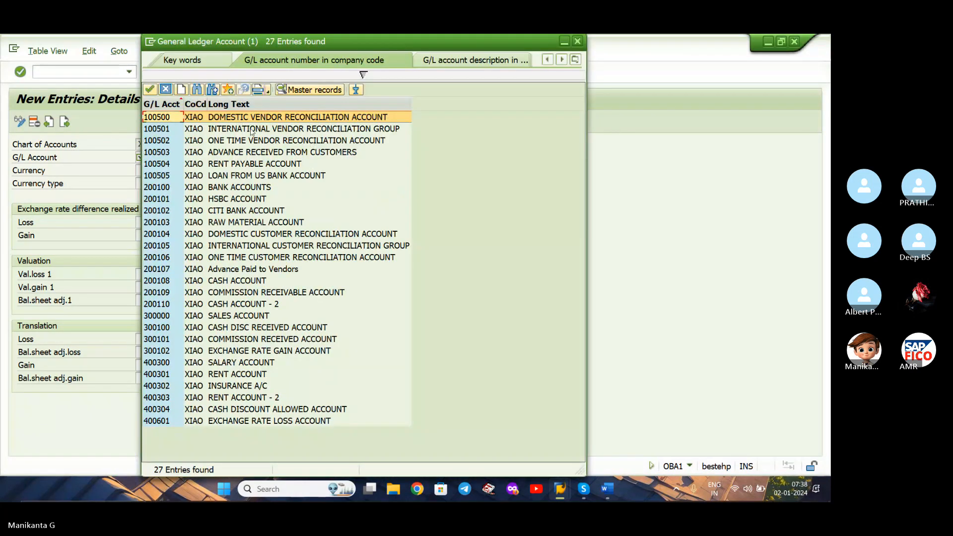
pyautogui.click(321, 132)
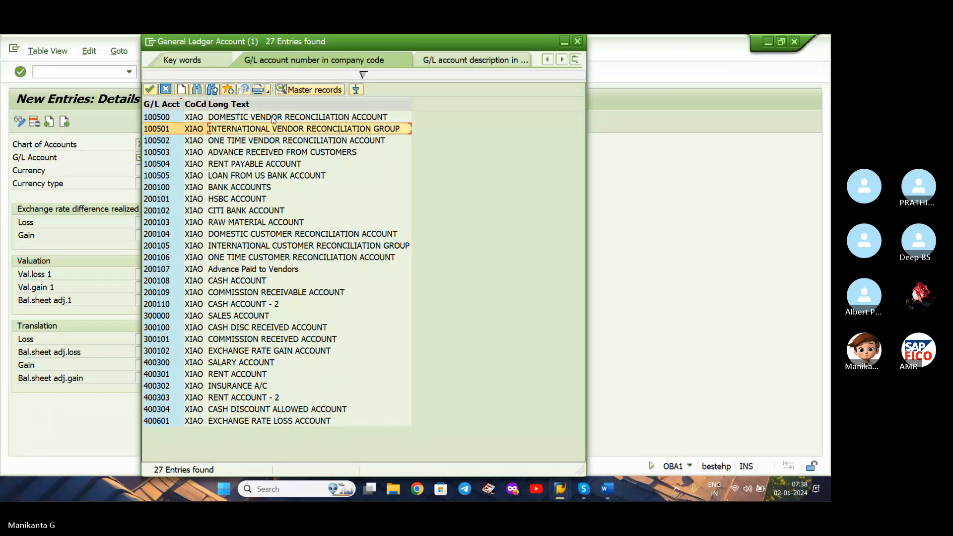
pyautogui.click(272, 118)
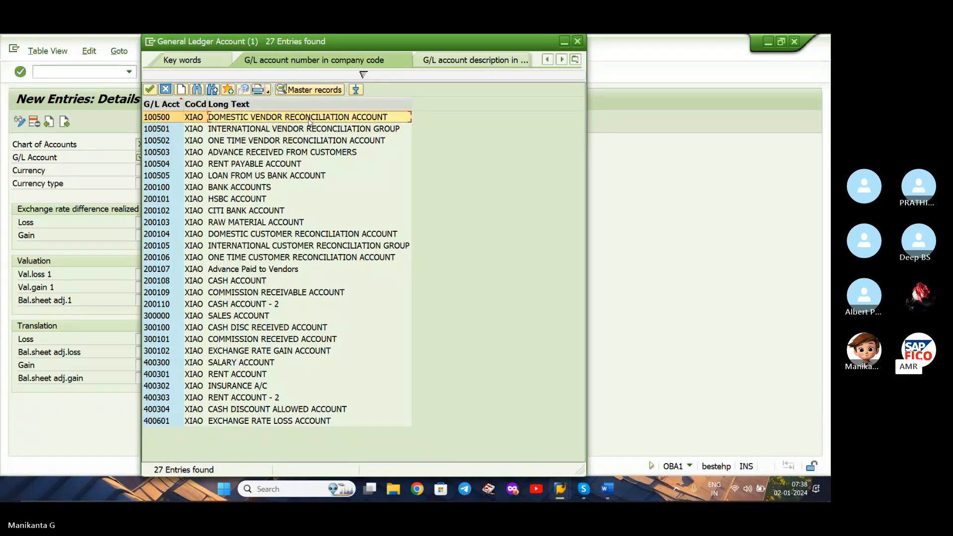
pyautogui.doubleClick(281, 117)
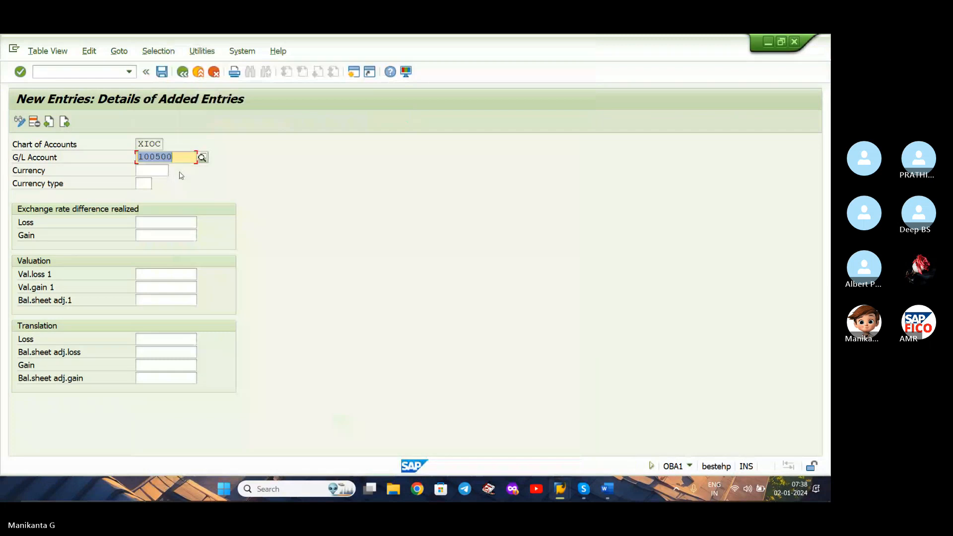
pyautogui.click(160, 171)
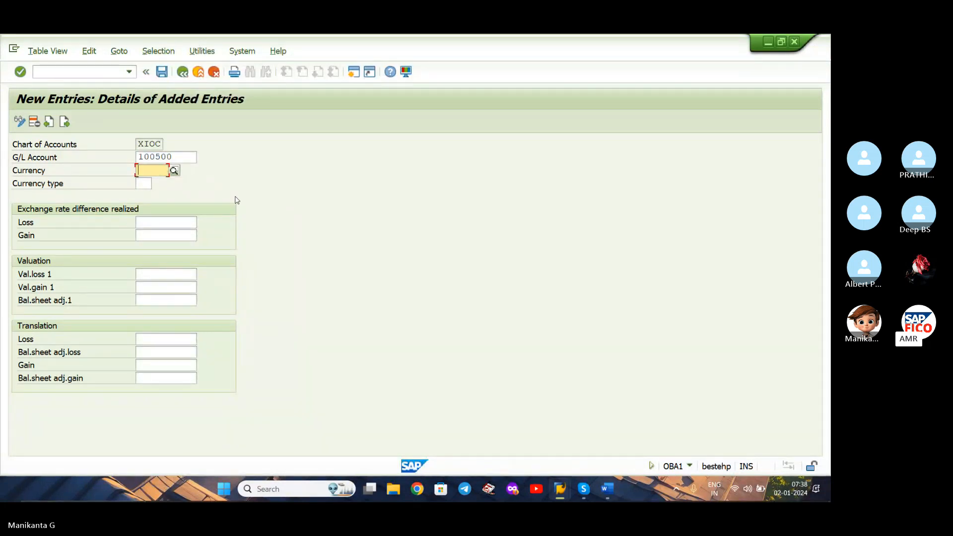
pyautogui.write('IN')
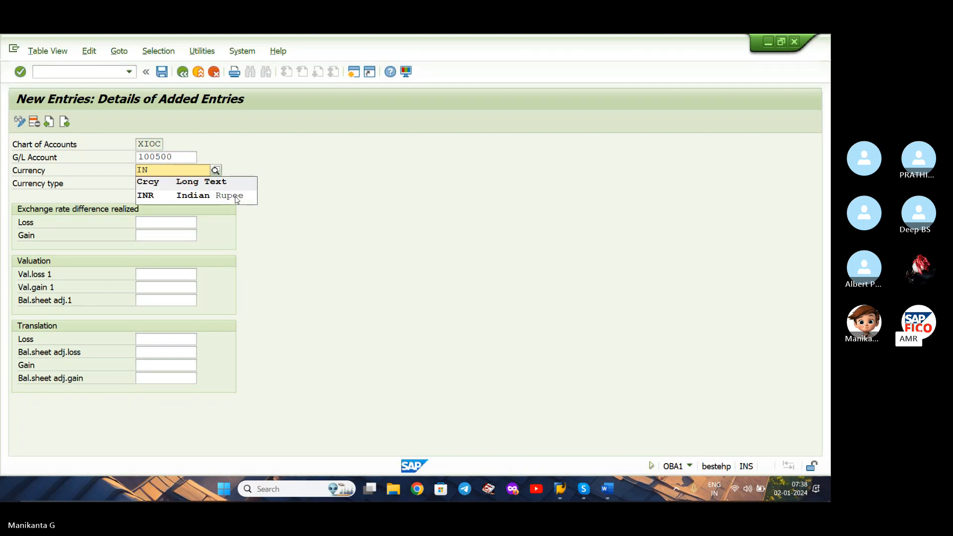
pyautogui.press('BackSpace')
pyautogui.press('BackSpace')
pyautogui.click(337, 221)
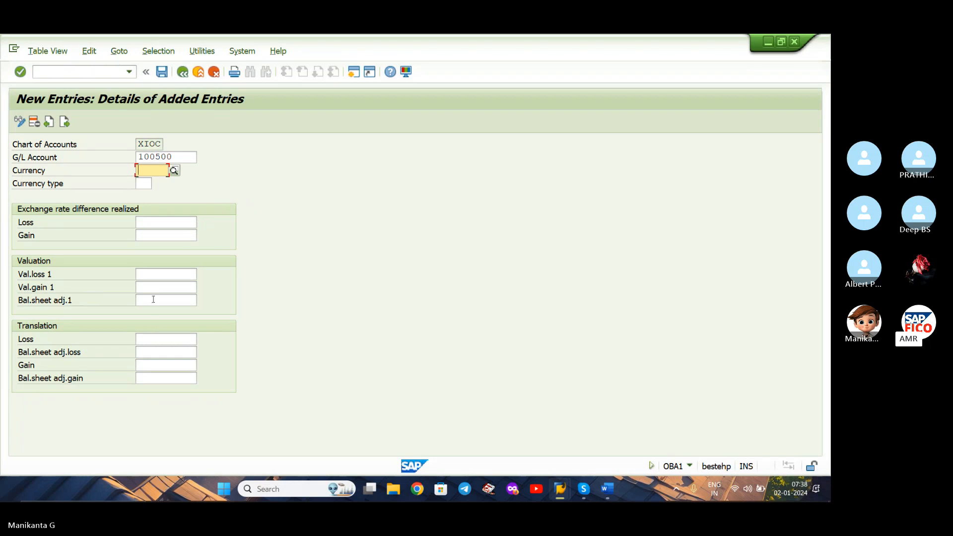
# Set the realized exchange rate difference Loss account to company code XIAO's EXCHANGE RATE LOSS ACCOUNT for the domestic vendor entry.
pyautogui.click(155, 219)
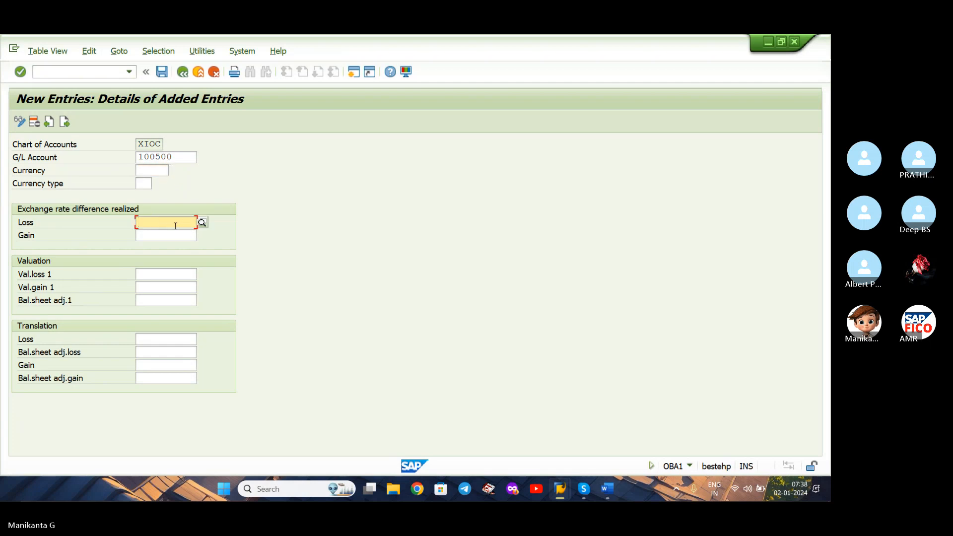
pyautogui.click(170, 235)
pyautogui.click(183, 223)
pyautogui.click(201, 222)
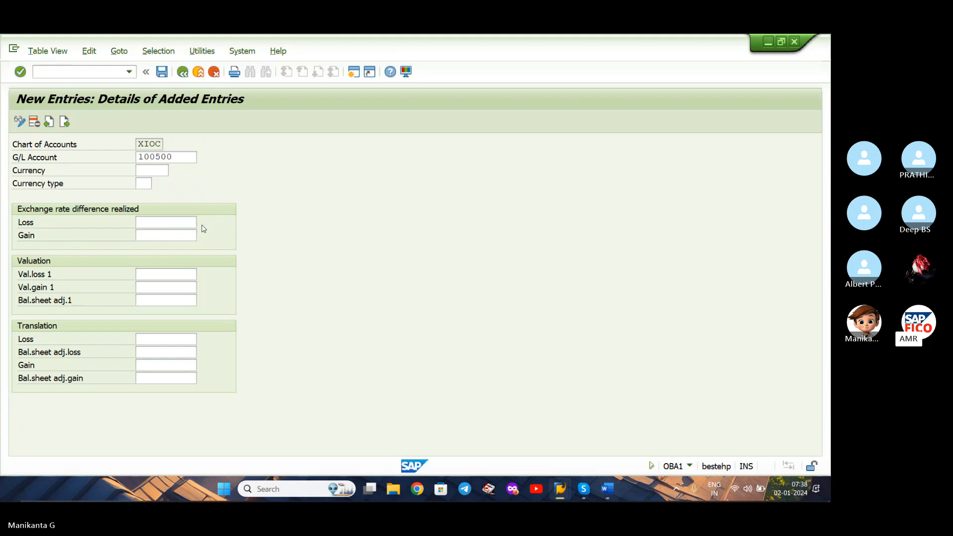
pyautogui.click(314, 262)
pyautogui.write('XIAO')
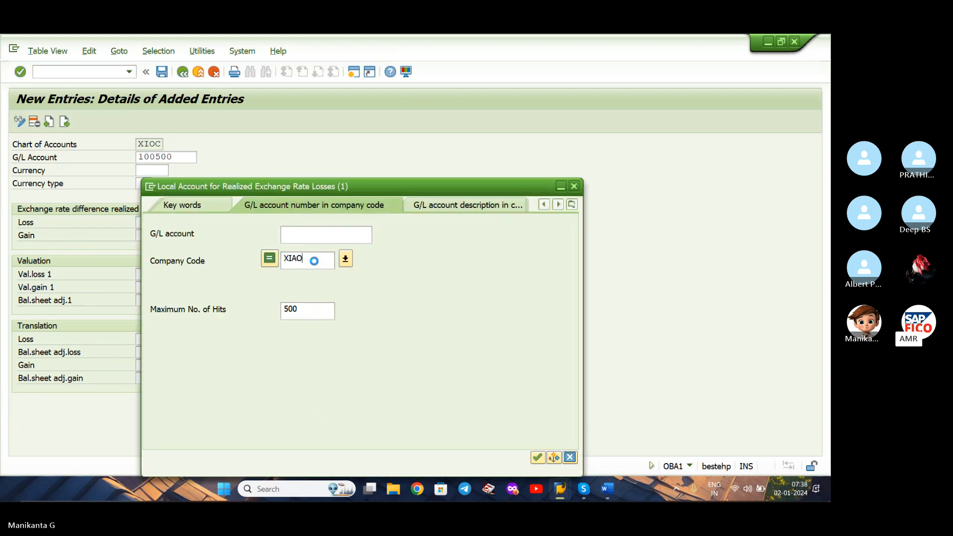
pyautogui.press('Return')
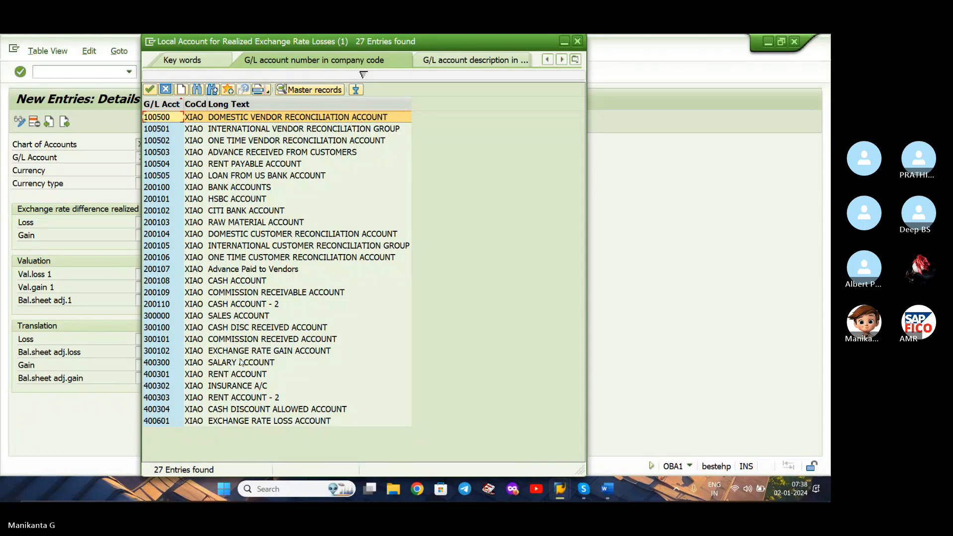
pyautogui.doubleClick(250, 420)
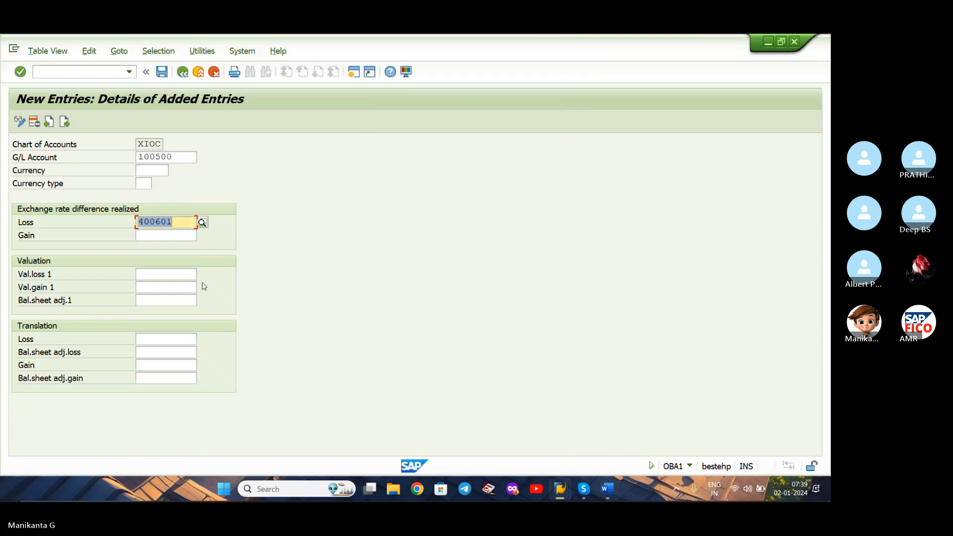
# Set the realized exchange rate difference Gain account to company code XIAO's EXCHANGE RATE GAIN ACCOUNT for the domestic vendor entry.
pyautogui.click(181, 235)
pyautogui.click(202, 235)
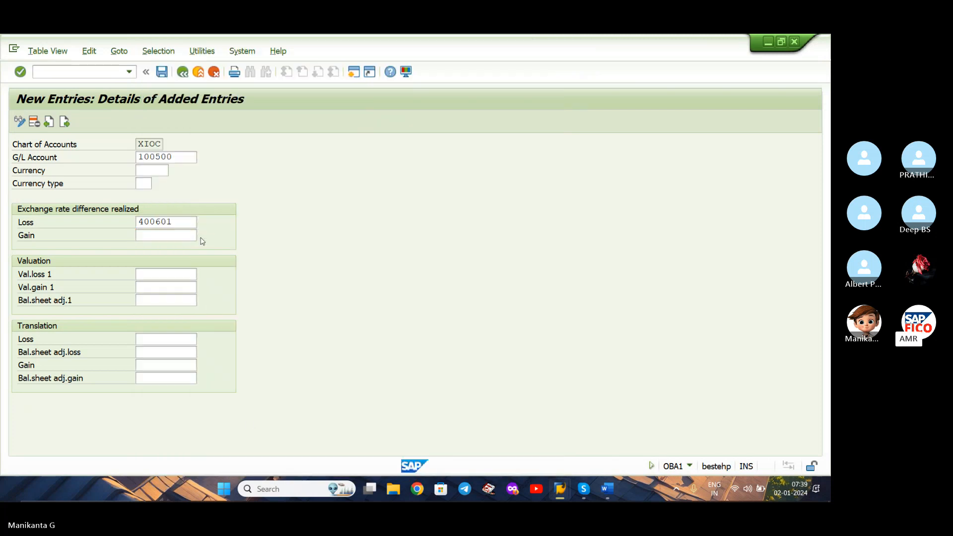
pyautogui.click(315, 264)
pyautogui.write('XA')
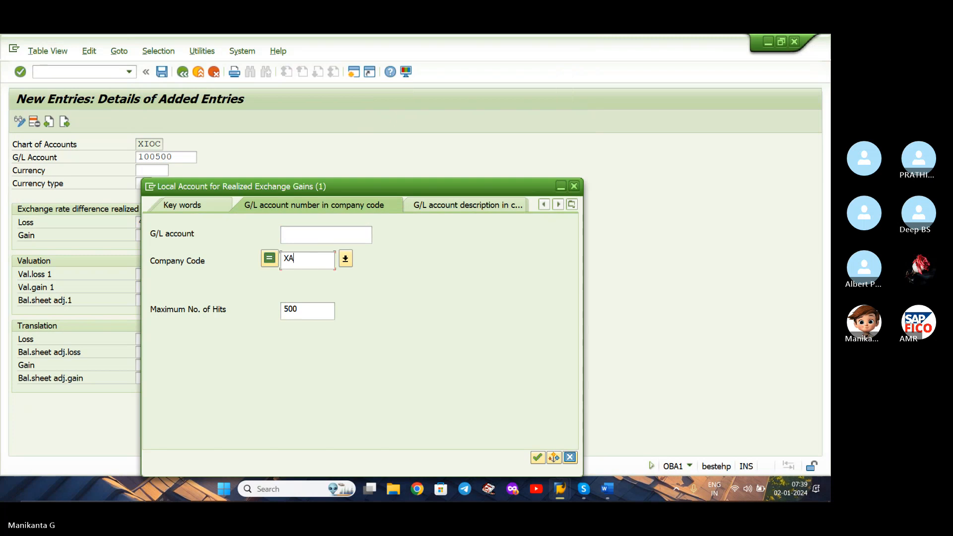
pyautogui.write('IAO')
pyautogui.press('Return')
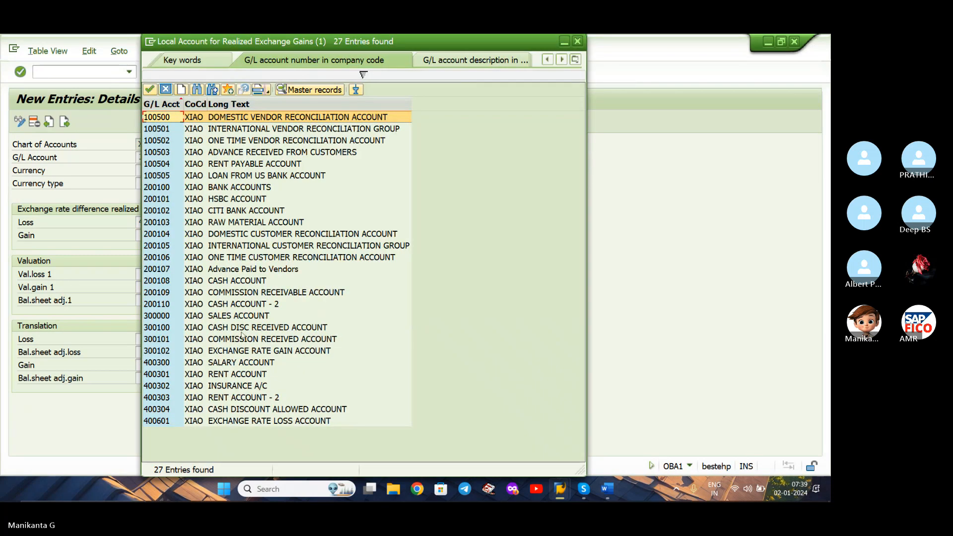
pyautogui.doubleClick(239, 351)
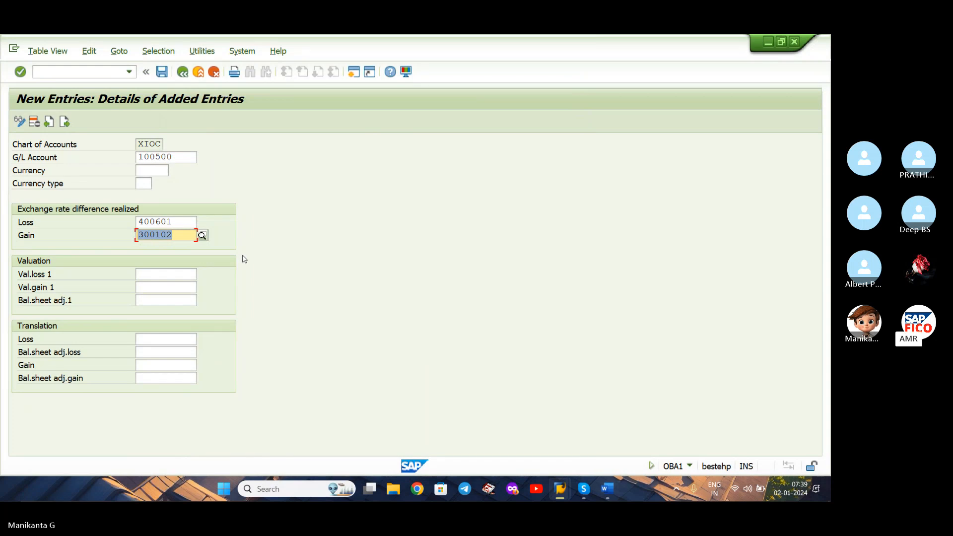
# Set Val.loss 1 of the domestic vendor entry to company code XIAO's EXCHANGE RATE LOSS ACCOUNT.
pyautogui.click(143, 273)
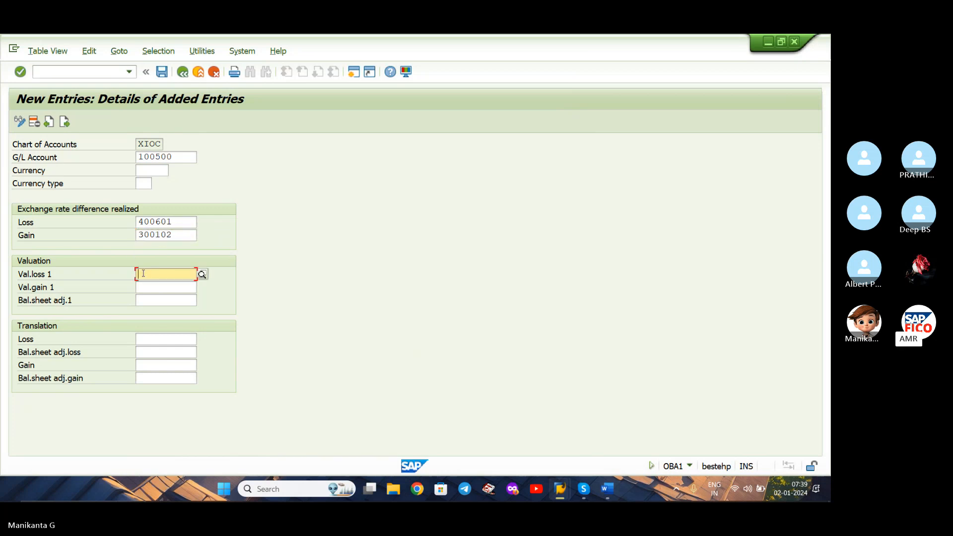
pyautogui.click(202, 274)
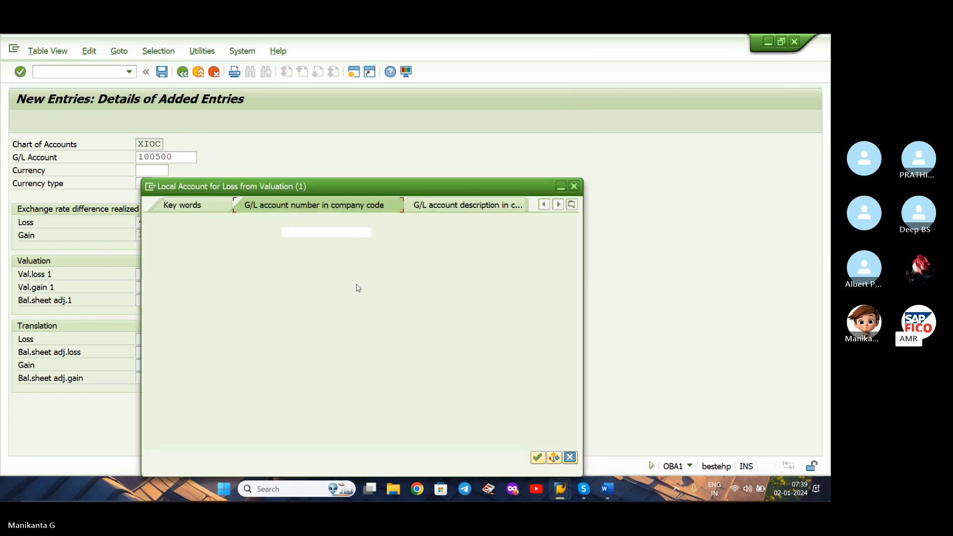
pyautogui.click(319, 265)
pyautogui.write('XIAO')
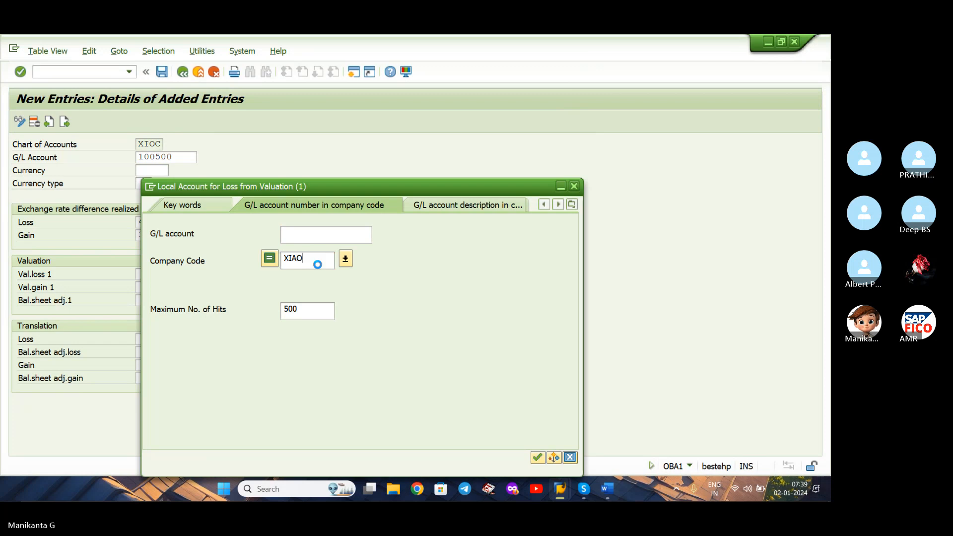
pyautogui.press('Return')
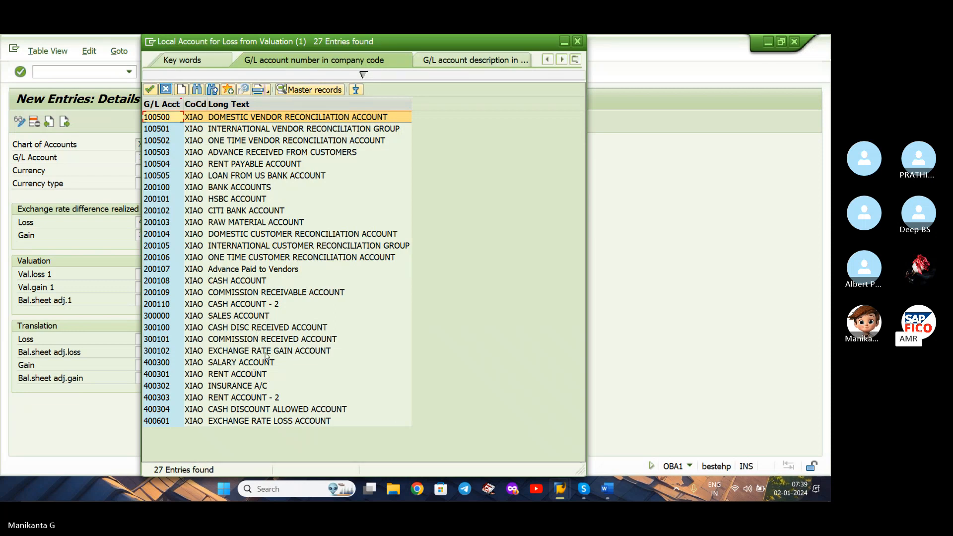
pyautogui.doubleClick(276, 421)
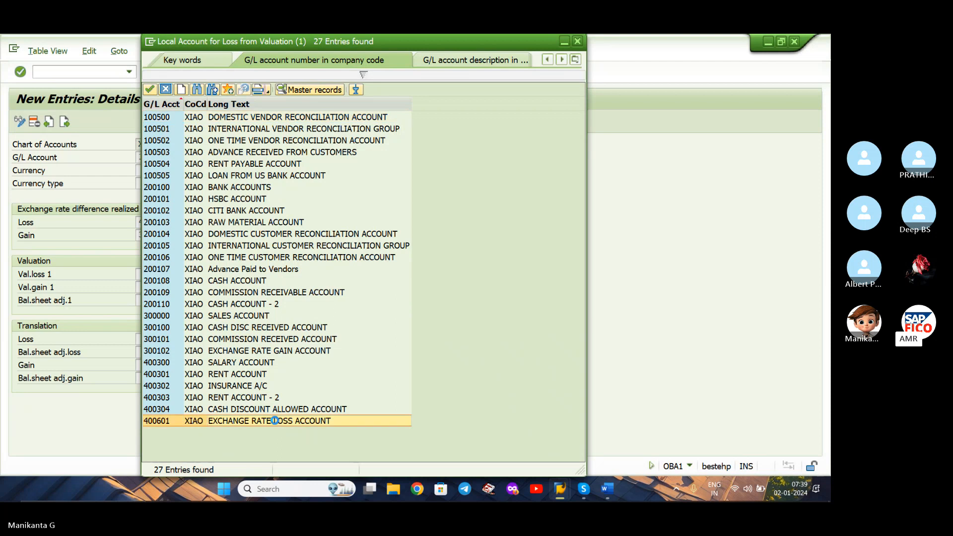
# Set Val.gain 1 to the EXCHANGE RATE GAIN ACCOUNT and save the vendor entry under the customizing request XIAO GLOBAL SETTINGS.
pyautogui.click(190, 287)
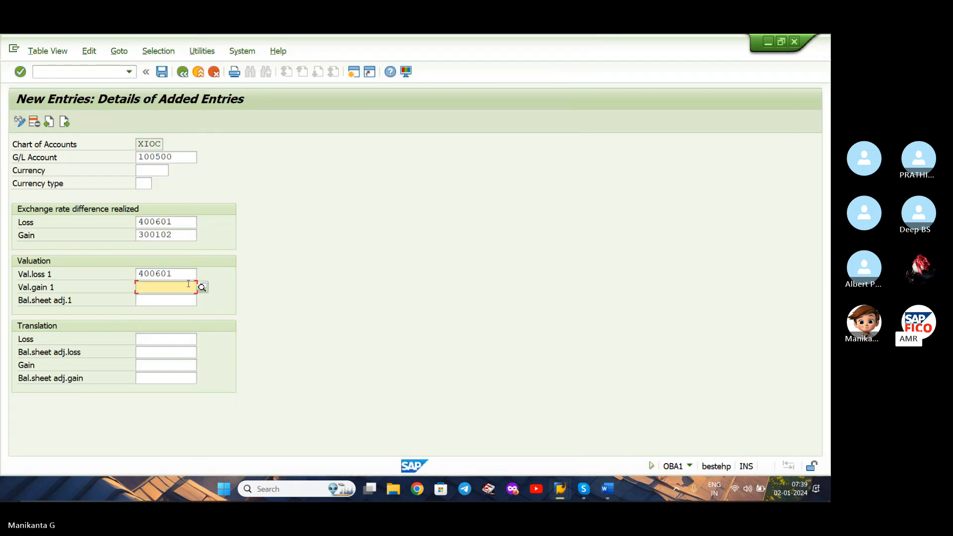
pyautogui.write('300102')
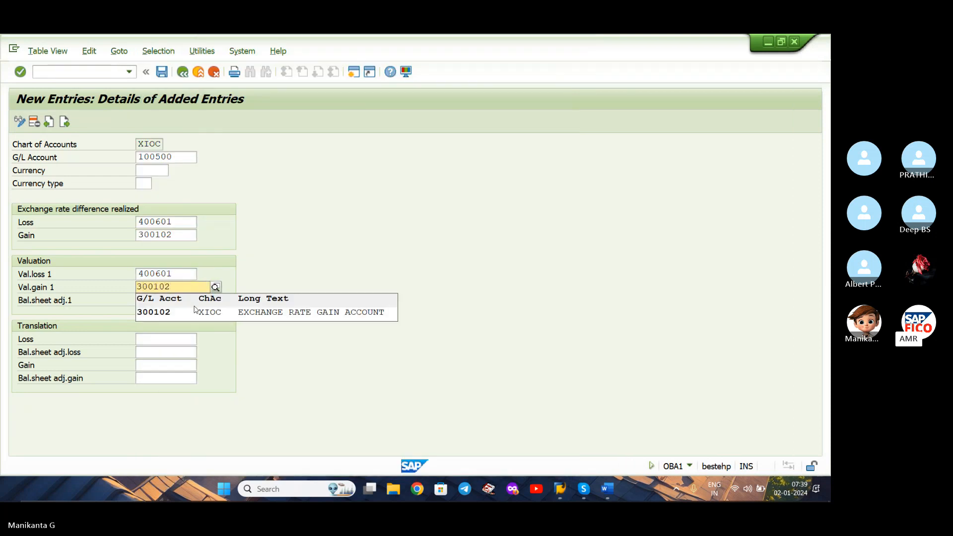
pyautogui.click(243, 312)
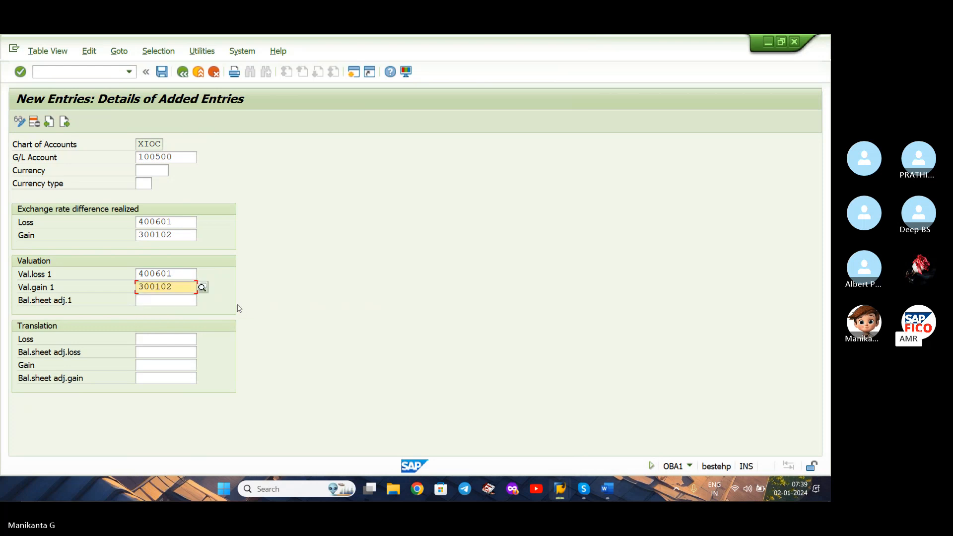
pyautogui.press('Return')
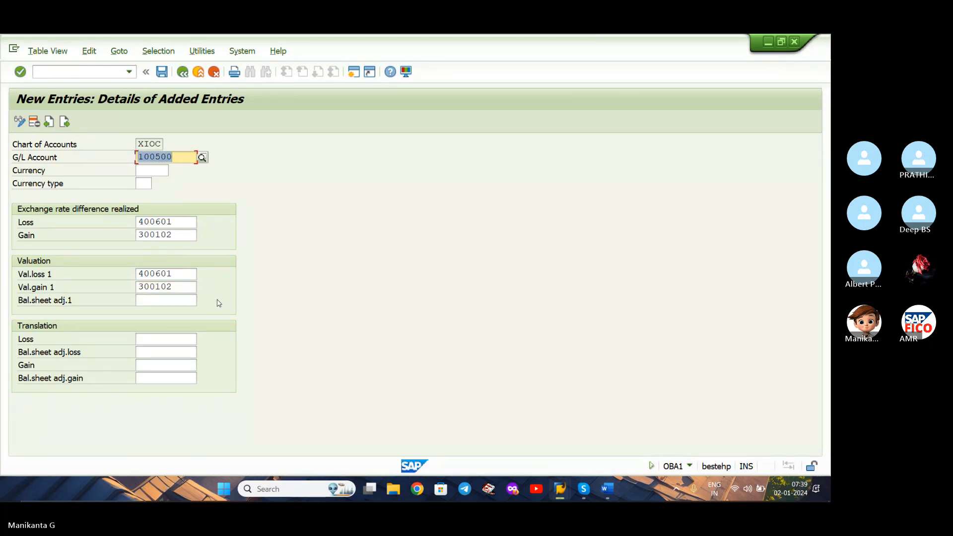
pyautogui.click(163, 76)
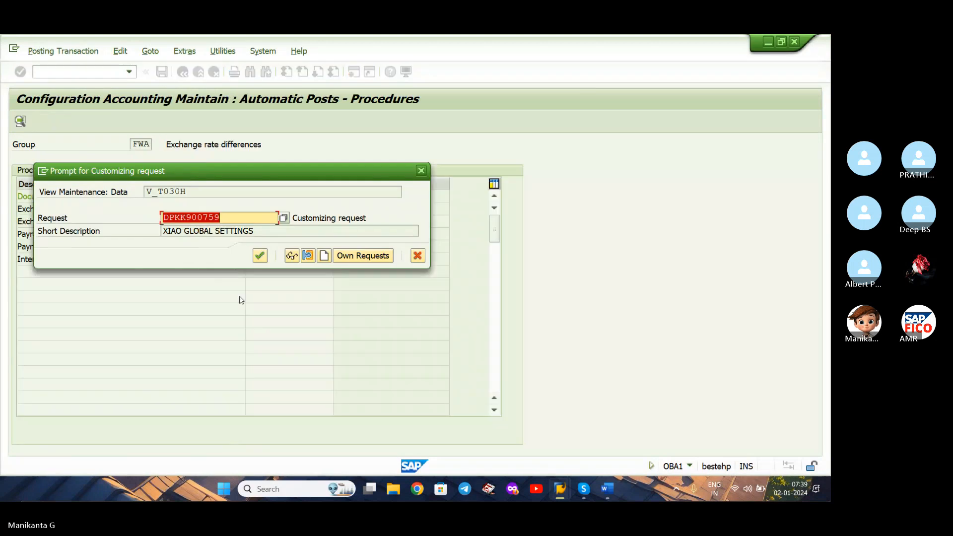
pyautogui.click(260, 256)
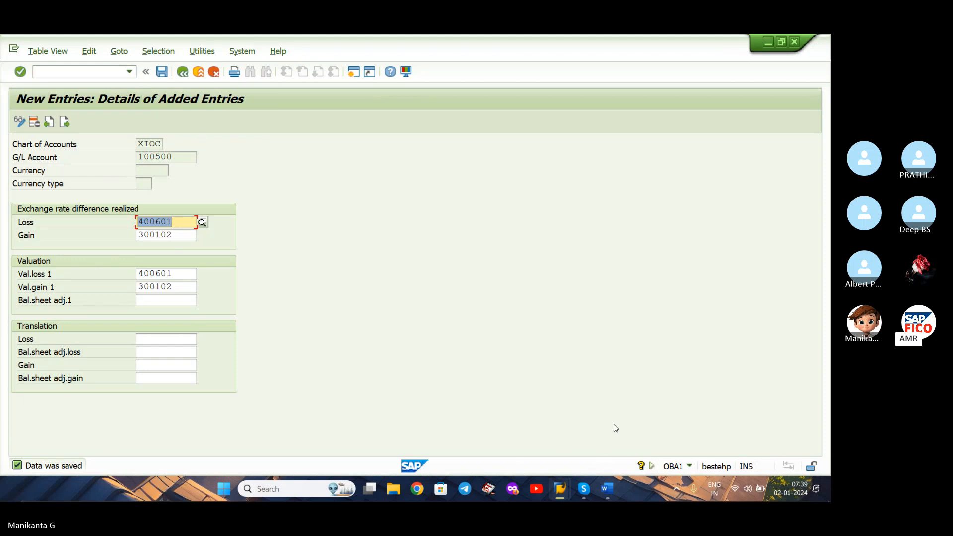
# Start the next new entry and set its G/L account to company code XIAO's DOMESTIC CUSTOMER RECONCILIATION ACCOUNT.
pyautogui.click(66, 121)
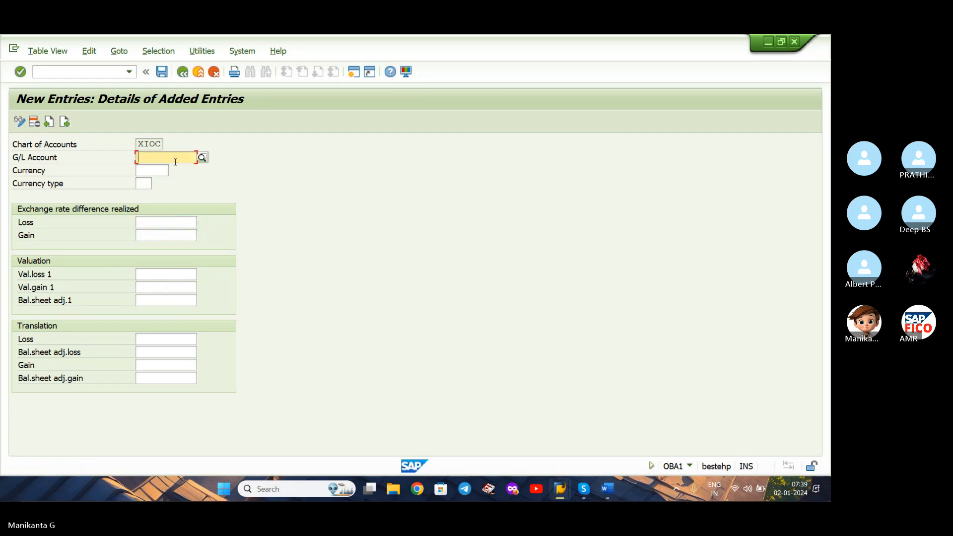
pyautogui.click(201, 157)
pyautogui.press('Tab')
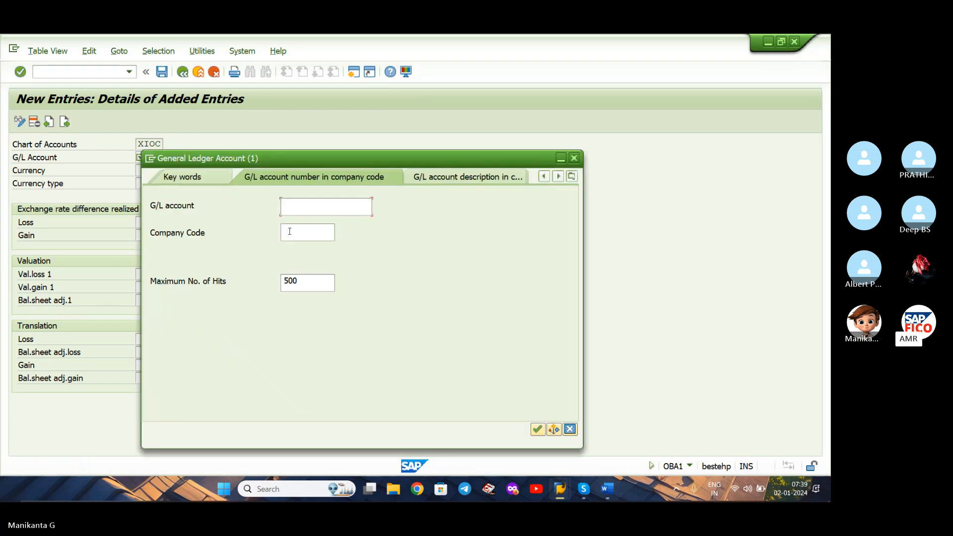
pyautogui.write('XIAO')
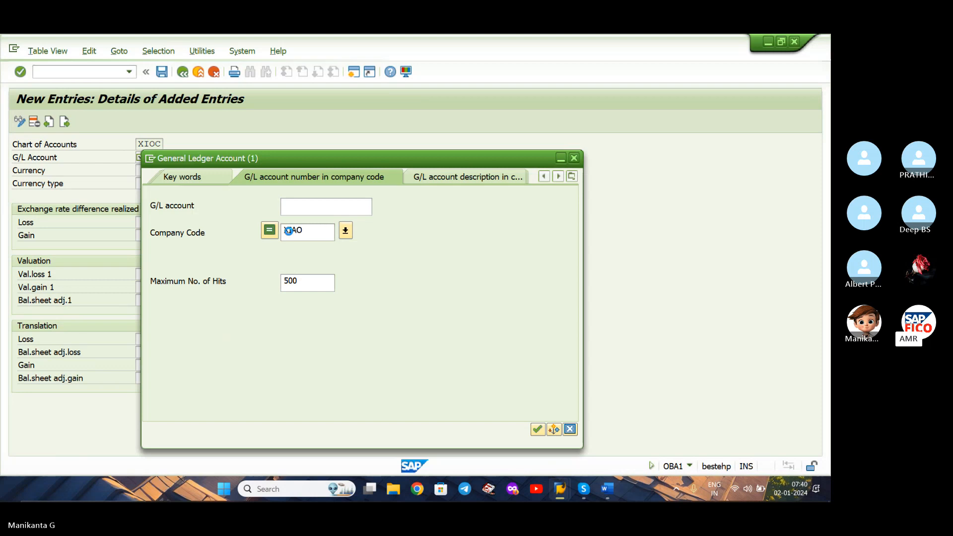
pyautogui.press('Return')
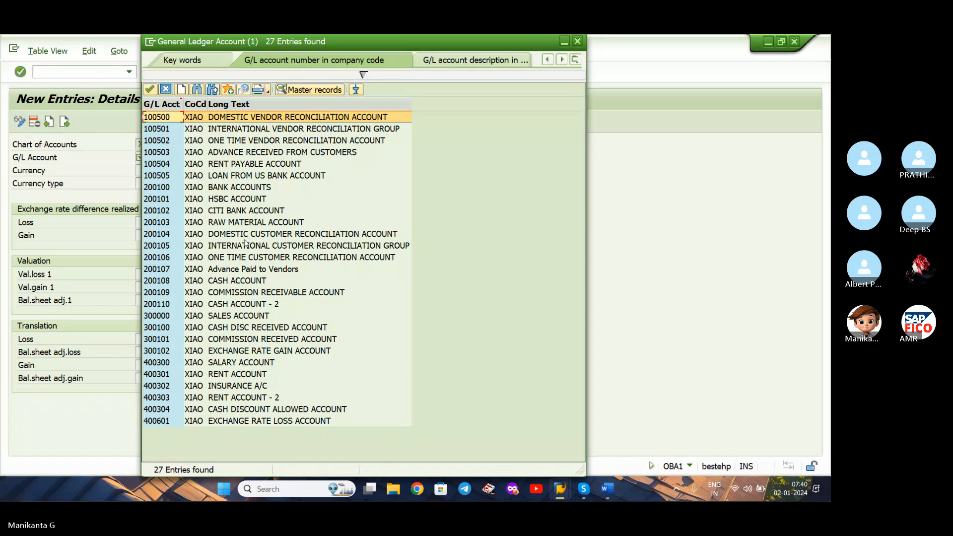
pyautogui.click(263, 236)
pyautogui.doubleClick(263, 236)
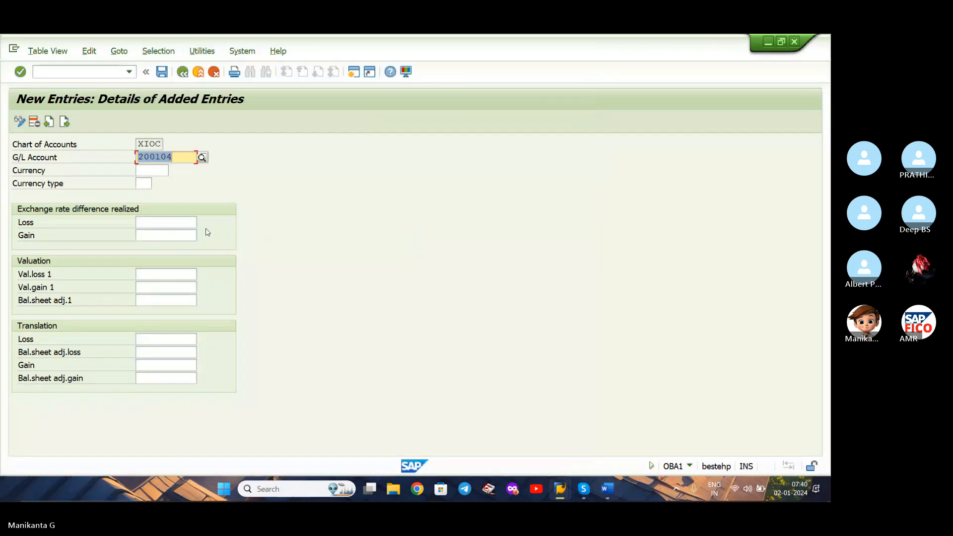
# Set the realized exchange rate difference Loss account of the domestic customer entry to company code XIAO's EXCHANGE RATE LOSS ACCOUNT.
pyautogui.click(173, 222)
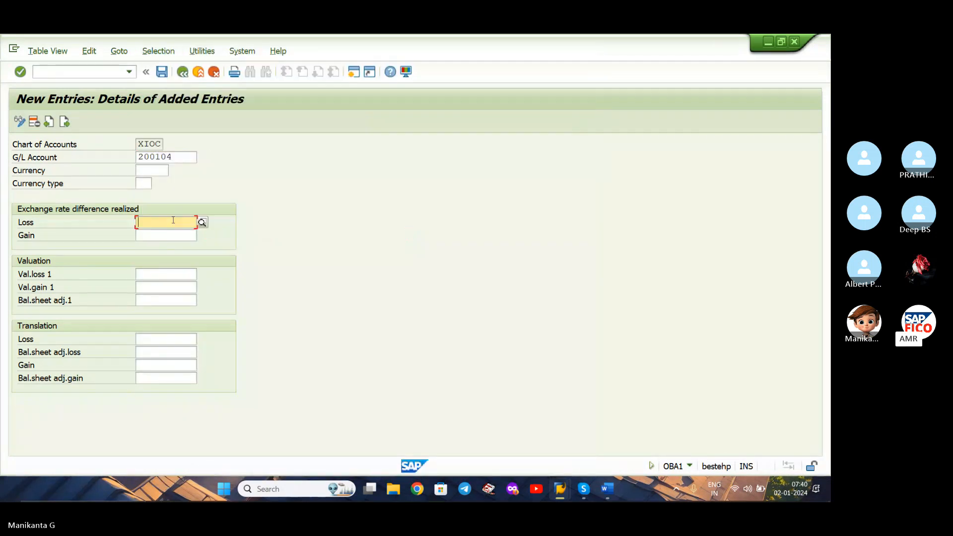
pyautogui.click(202, 222)
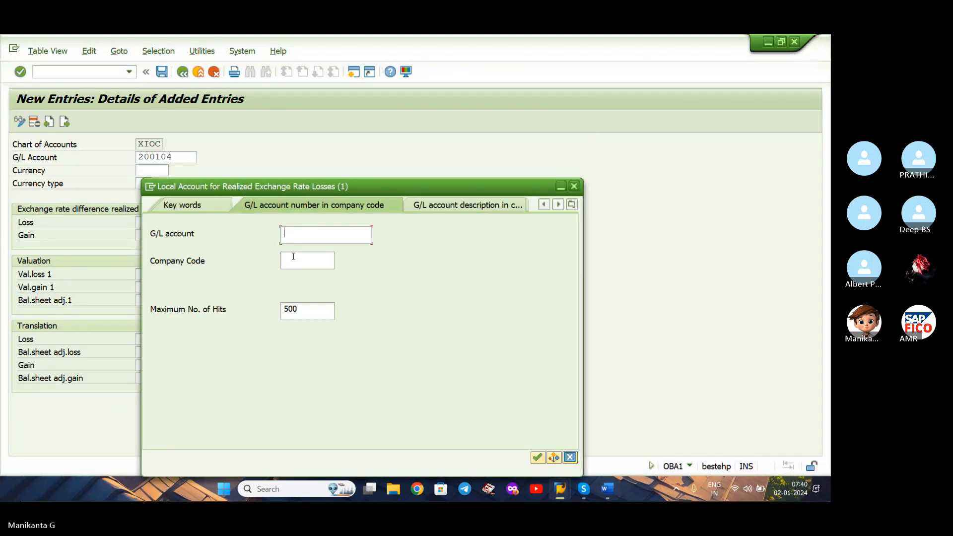
pyautogui.click(295, 261)
pyautogui.write('XIAO')
pyautogui.press('Return')
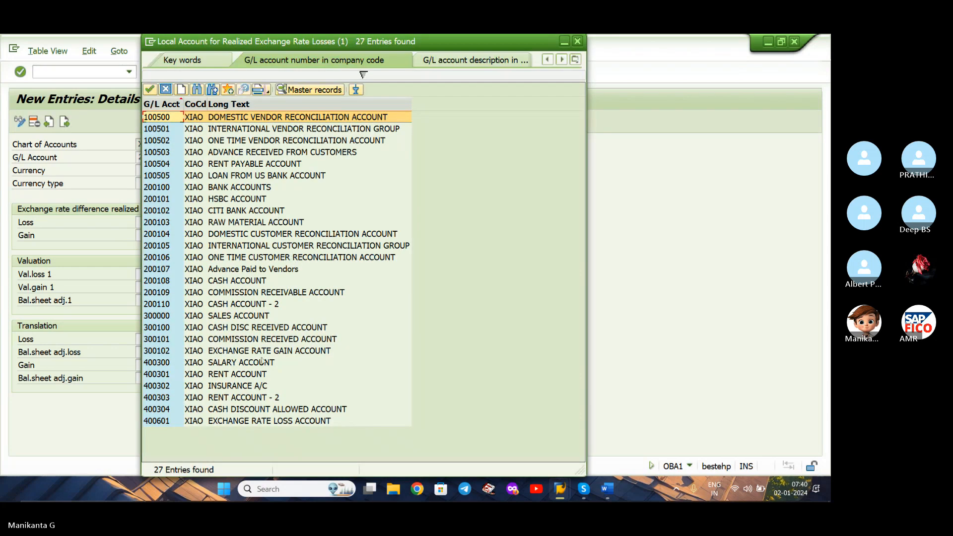
pyautogui.doubleClick(270, 420)
# Set the realized exchange rate difference Gain account of the domestic customer entry to company code XIAO's EXCHANGE RATE GAIN ACCOUNT.
pyautogui.click(189, 236)
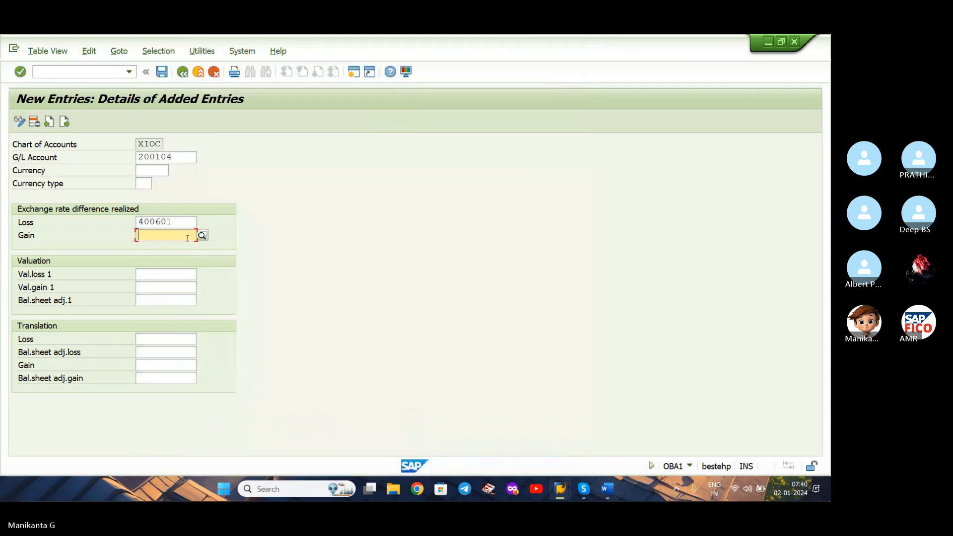
pyautogui.click(202, 236)
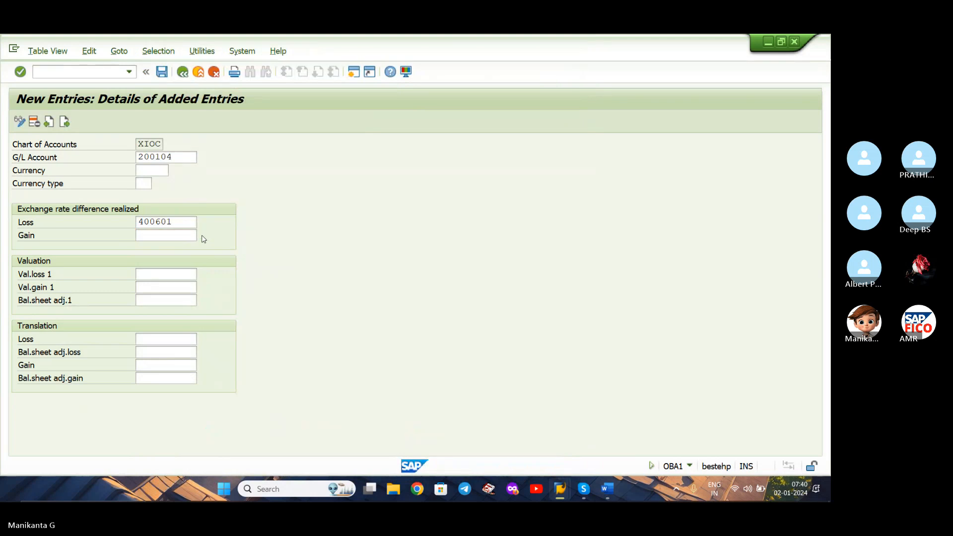
pyautogui.click(297, 260)
pyautogui.write('IAO')
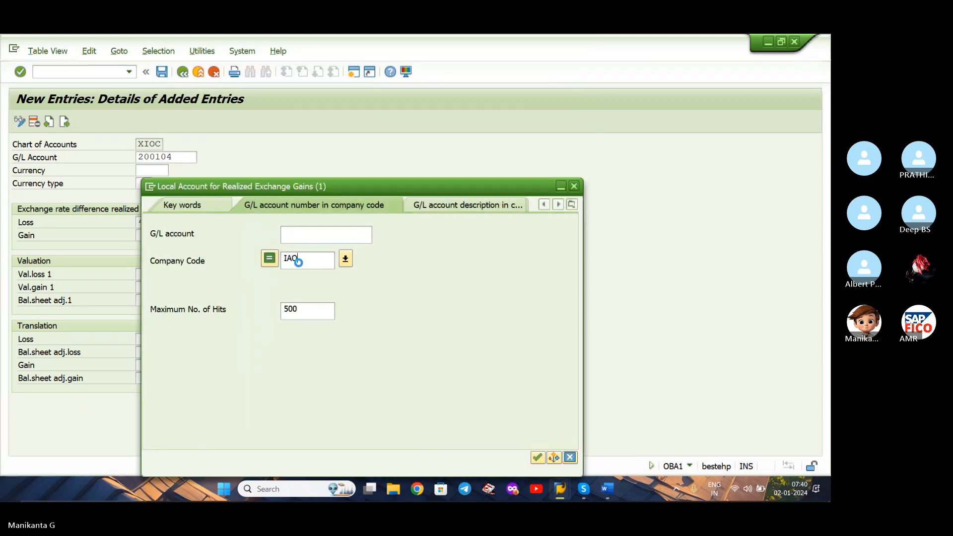
pyautogui.press('Return')
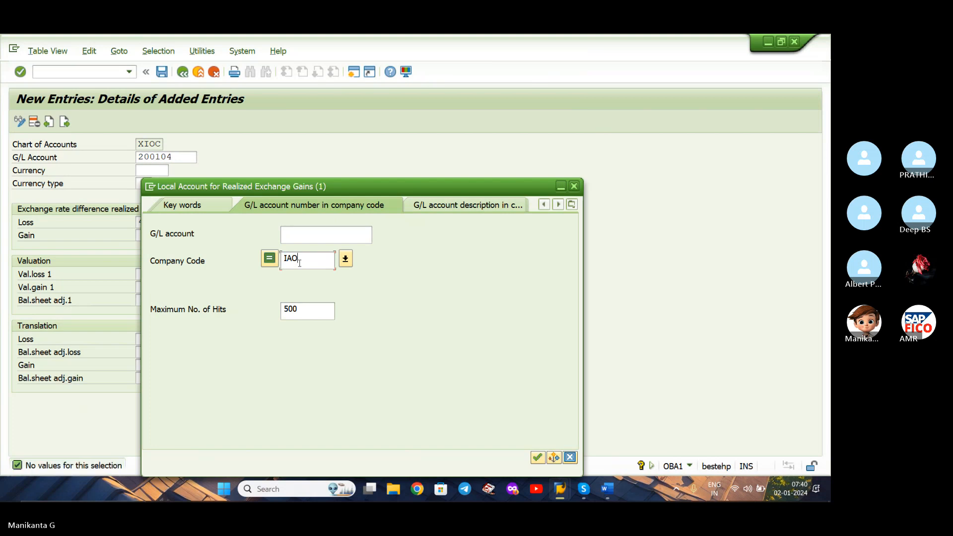
pyautogui.press('BackSpace')
pyautogui.press('BackSpace')
pyautogui.write('XIA')
pyautogui.press('Return')
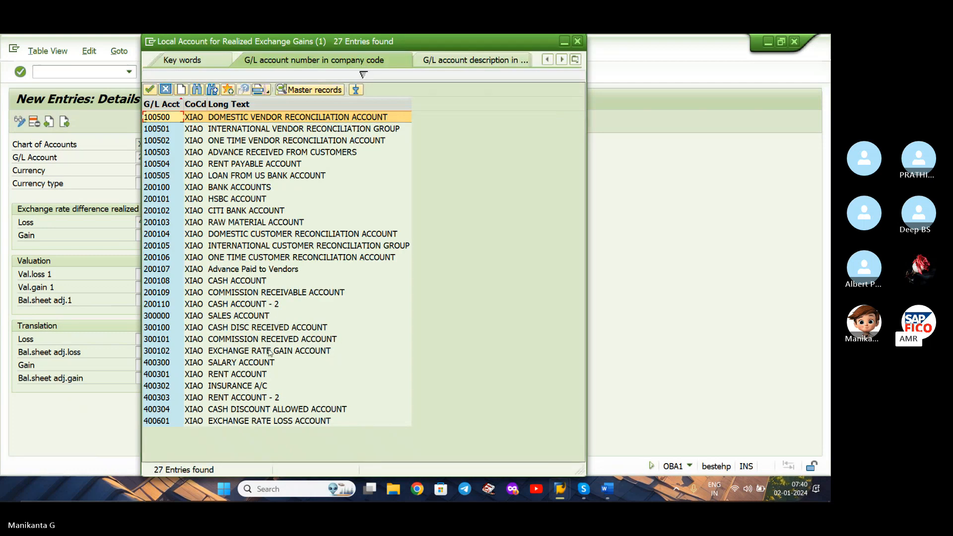
pyautogui.doubleClick(270, 352)
# Set Val.loss 1 to the EXCHANGE RATE LOSS ACCOUNT and Val.gain 1 to the EXCHANGE RATE GAIN ACCOUNT, then save the domestic customer entry.
pyautogui.click(173, 276)
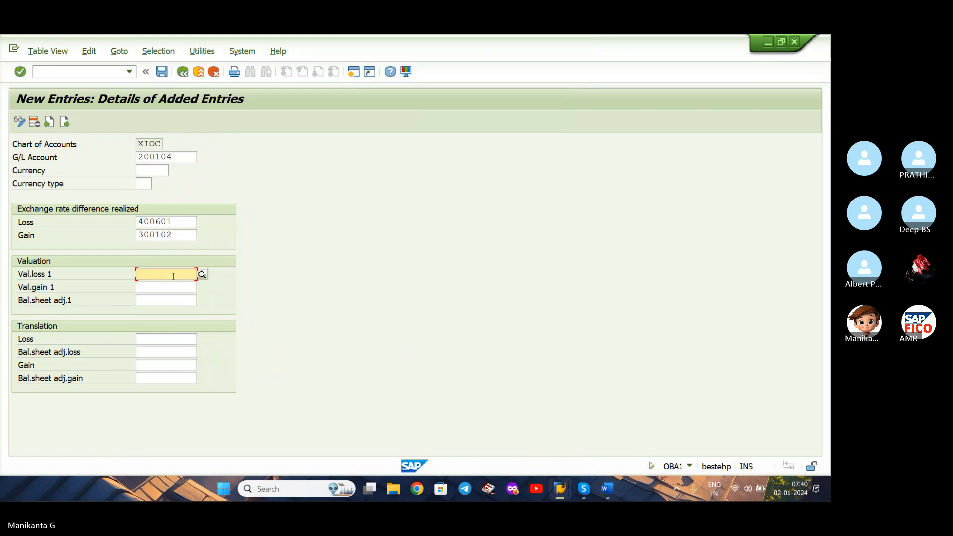
pyautogui.write('400601')
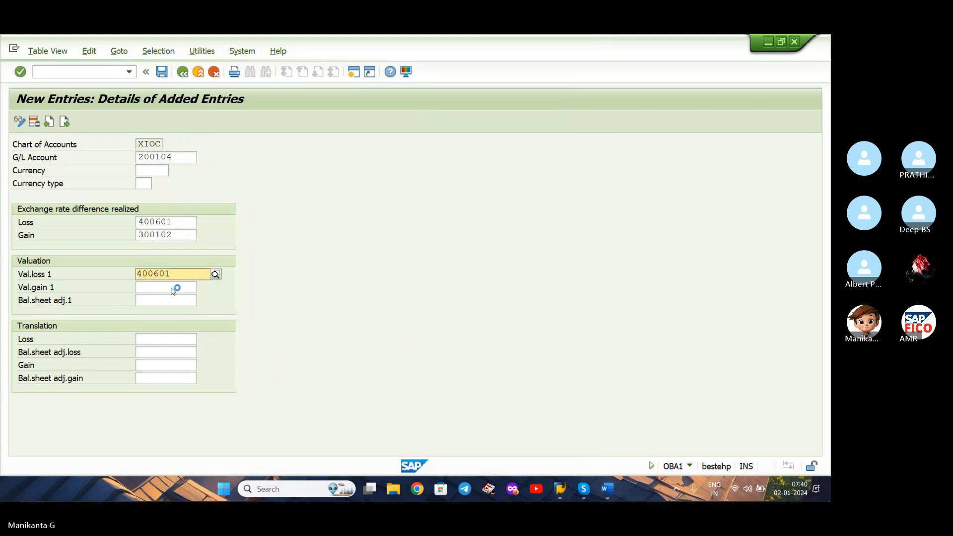
pyautogui.click(173, 299)
pyautogui.click(191, 287)
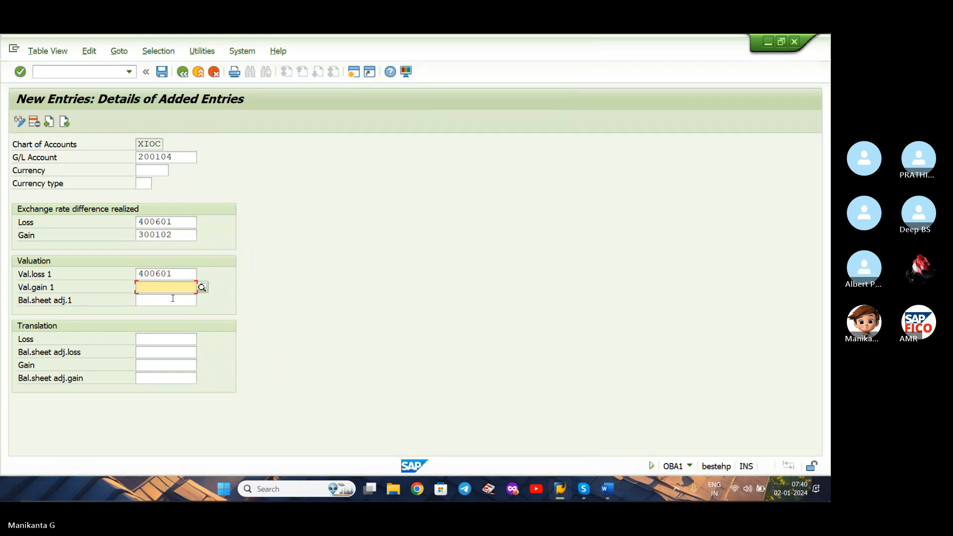
pyautogui.write('300102')
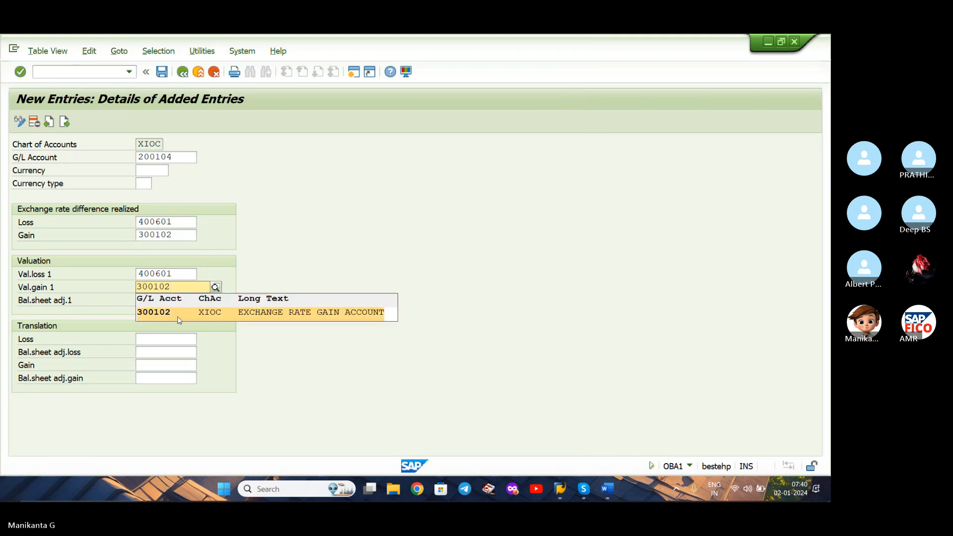
pyautogui.click(181, 318)
pyautogui.press('Return')
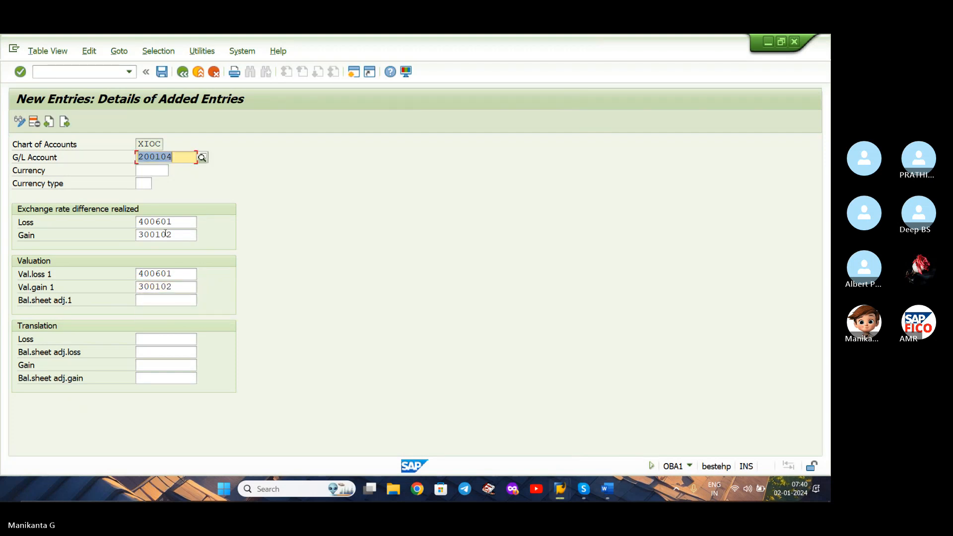
pyautogui.click(162, 72)
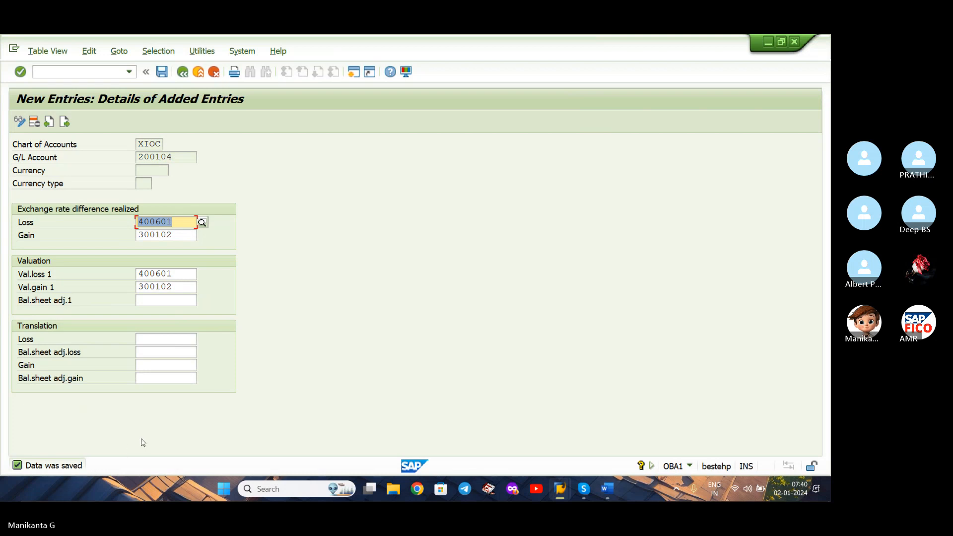
pyautogui.click(183, 72)
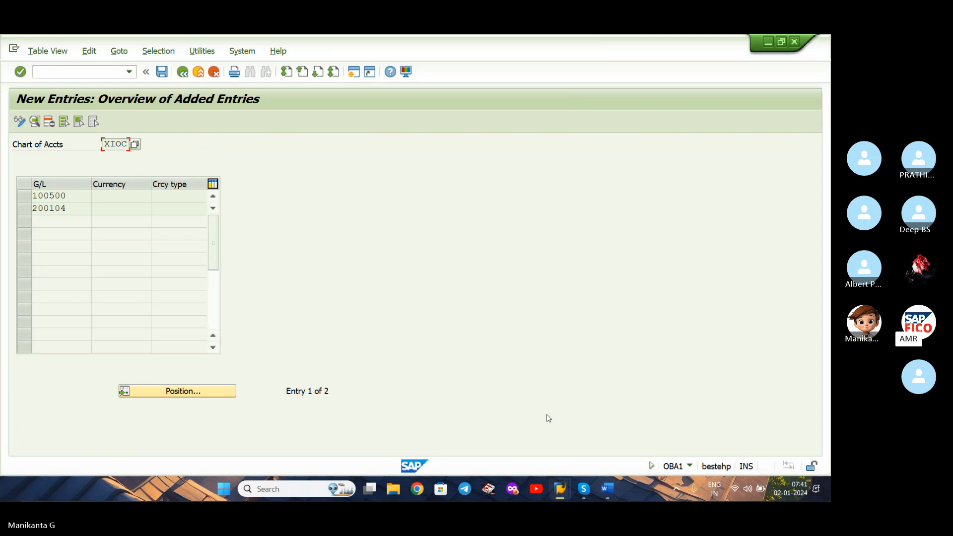
# Open transaction OB08 and look up the USD to INR exchange rate maintained for rate type AMR1.
pyautogui.click(129, 71)
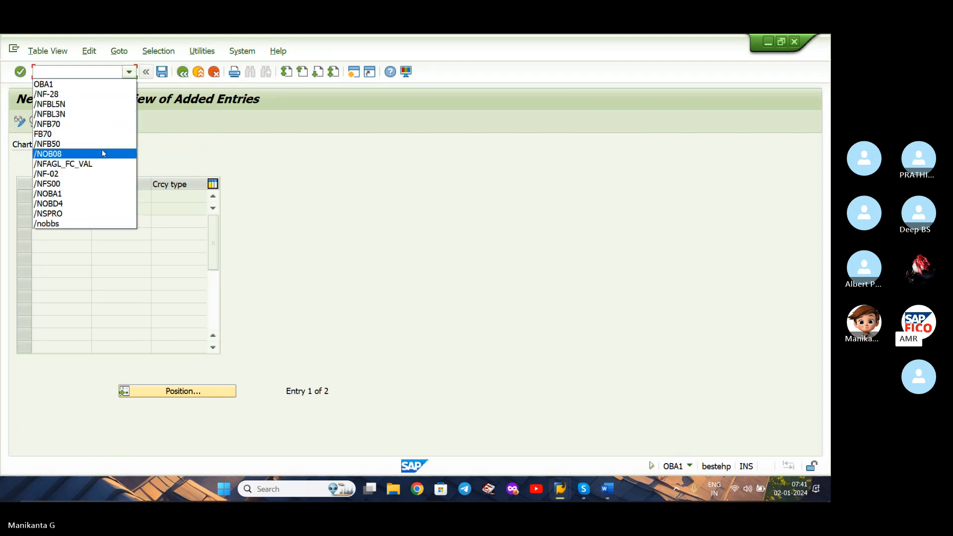
pyautogui.click(104, 153)
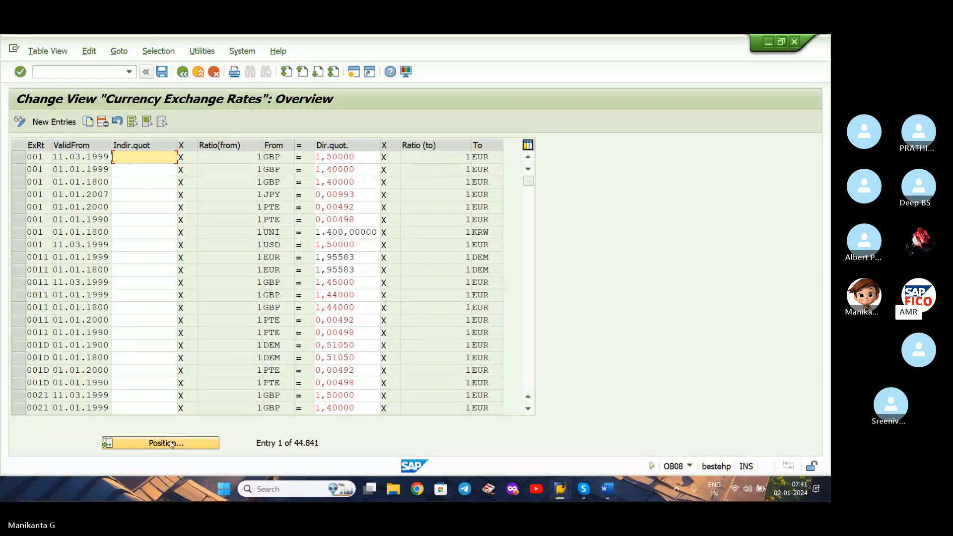
pyautogui.click(170, 443)
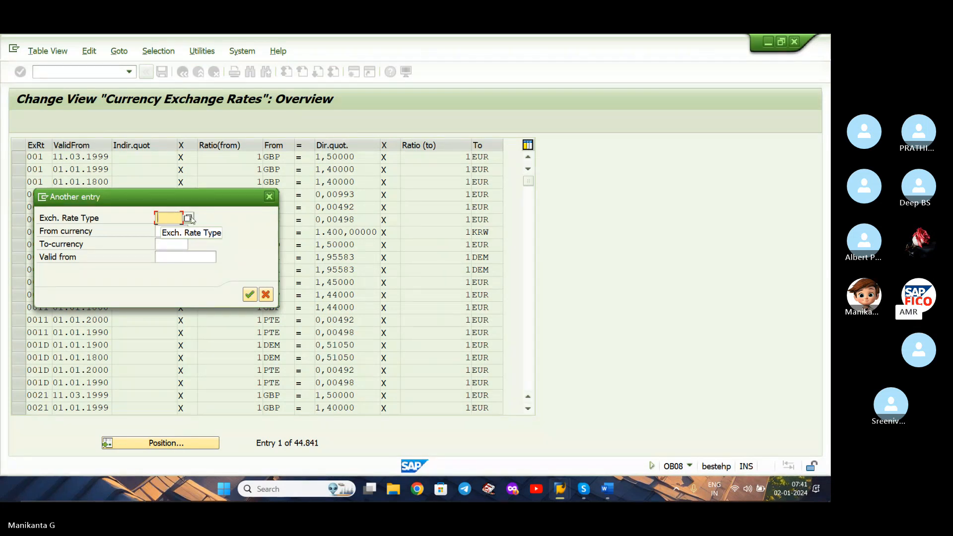
pyautogui.write('AMR')
pyautogui.click(168, 229)
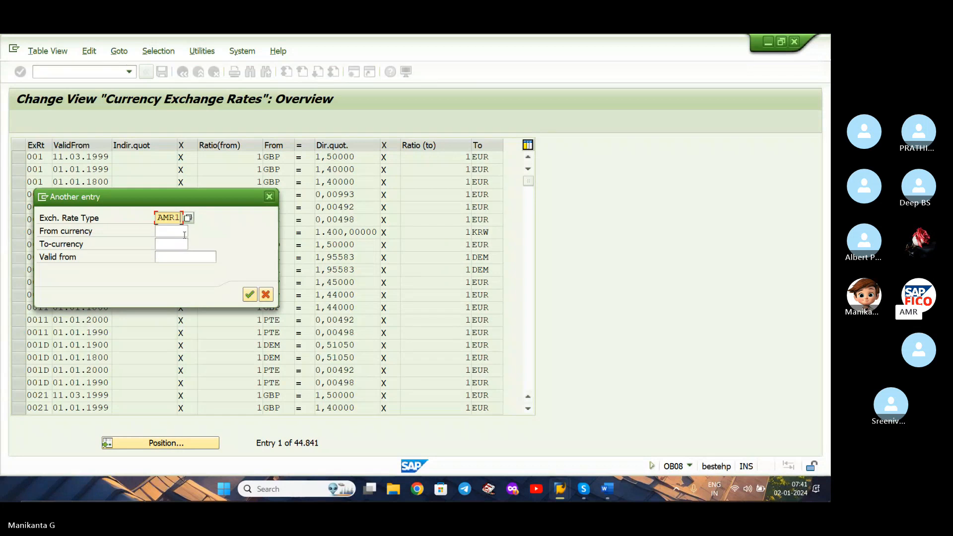
pyautogui.click(250, 295)
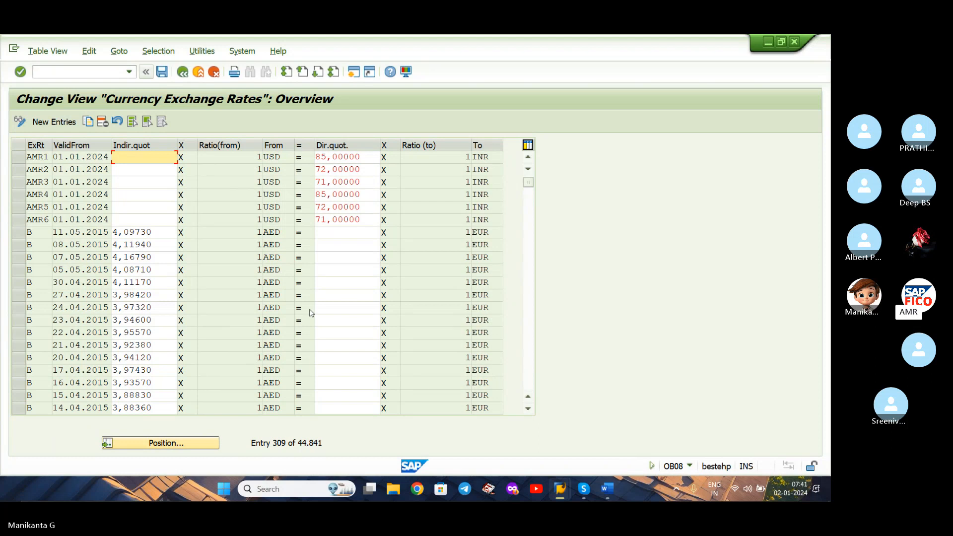
pyautogui.click(19, 157)
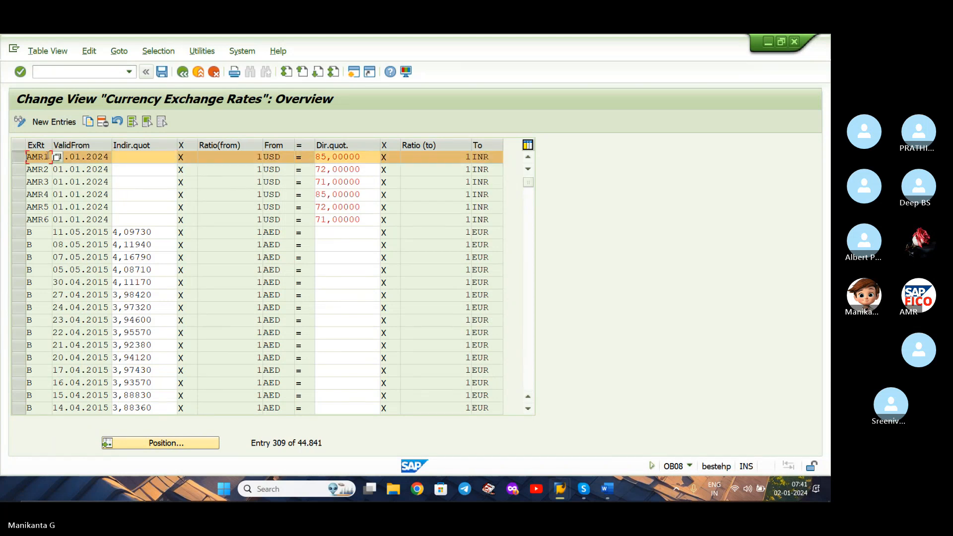
pyautogui.click(131, 157)
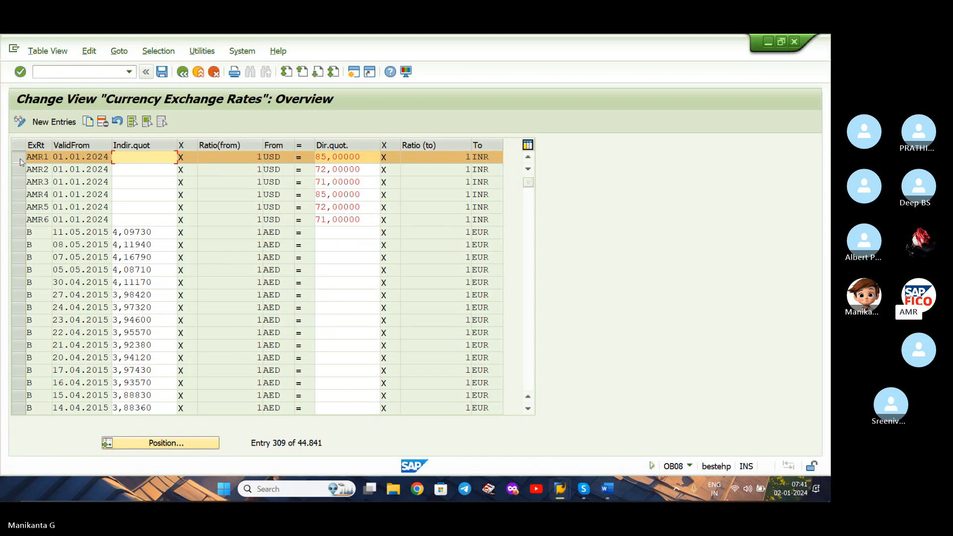
pyautogui.click(37, 157)
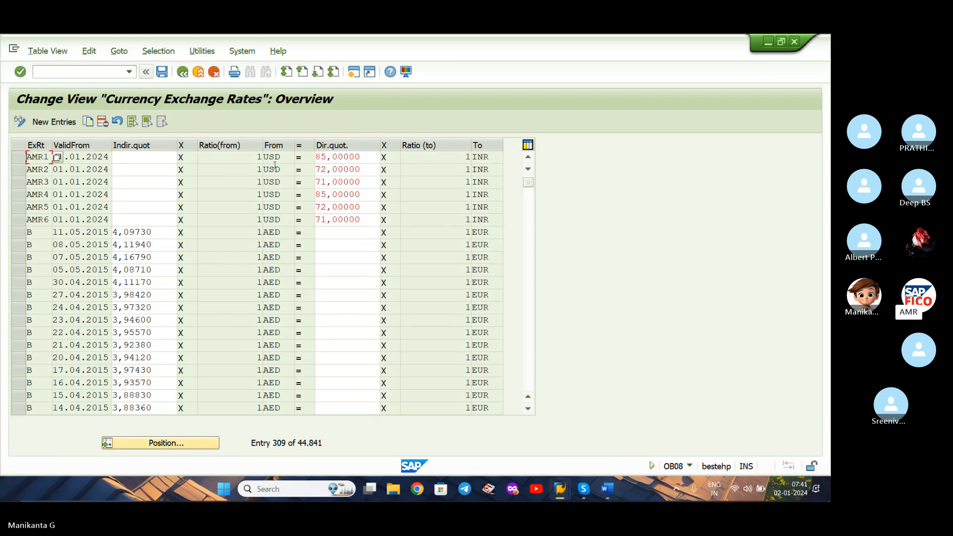
pyautogui.click(171, 156)
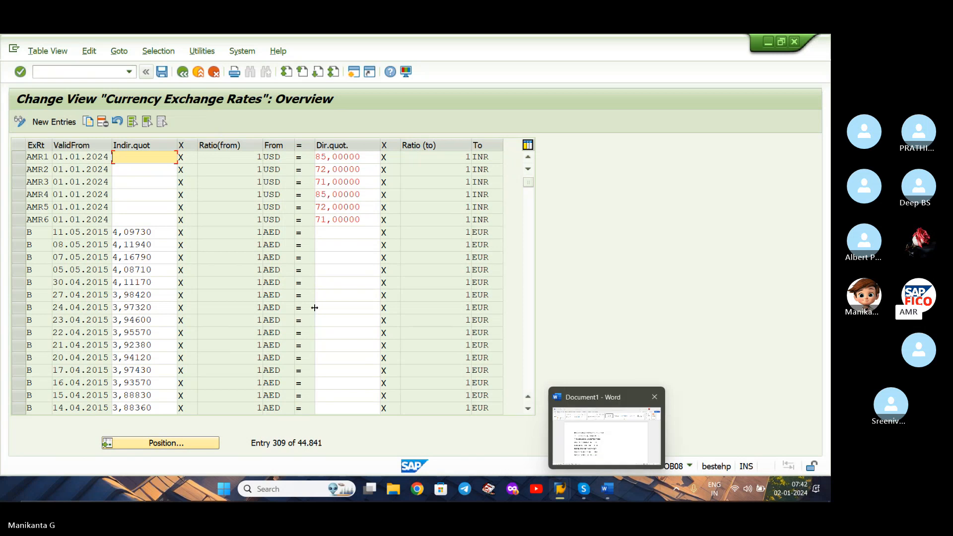
# Check the Word transaction list for the document type transaction and open OBA7 in SAP.
pyautogui.click(605, 490)
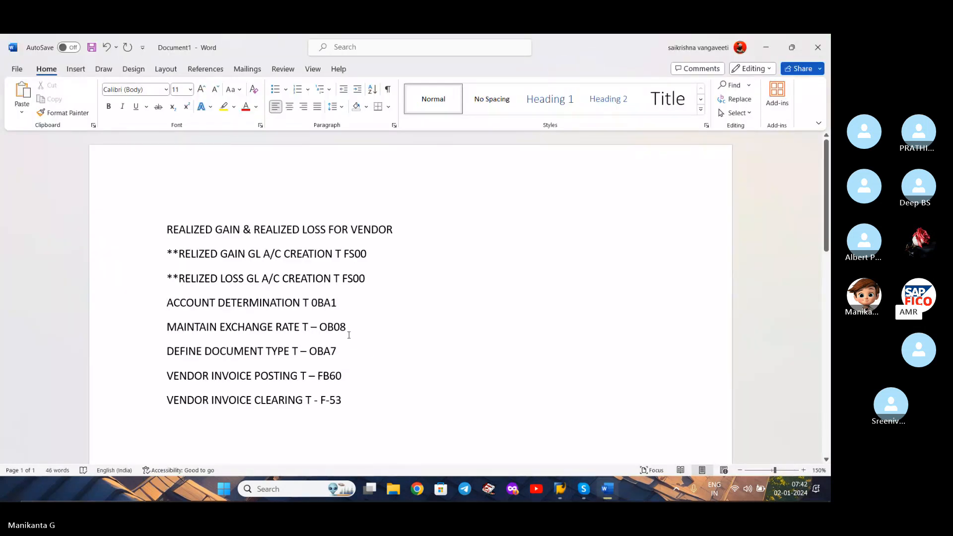
pyautogui.click(341, 349)
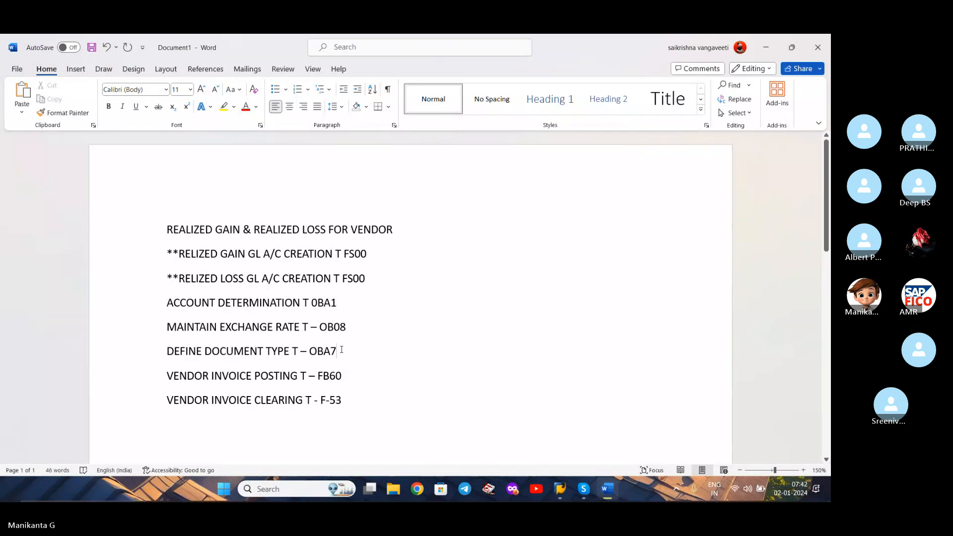
pyautogui.click(766, 46)
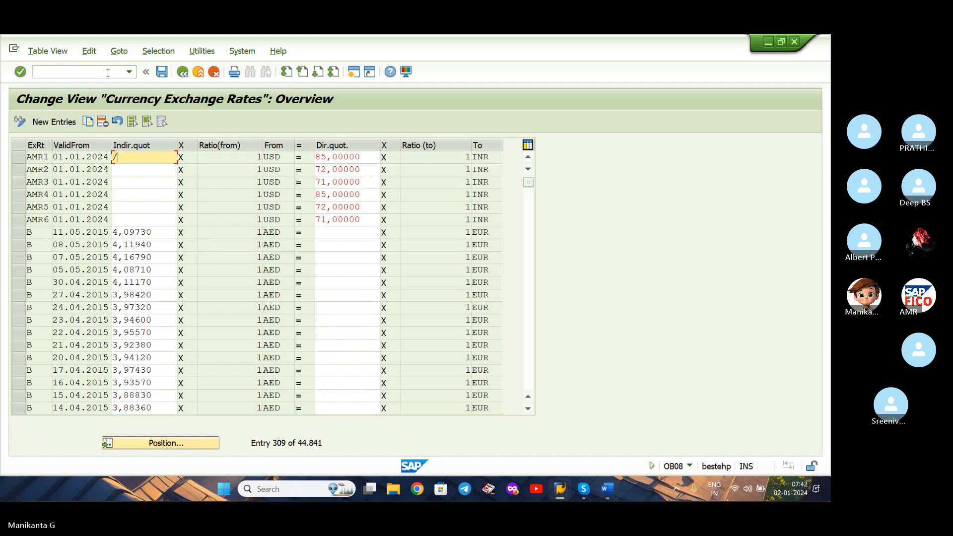
pyautogui.click(108, 72)
pyautogui.write('/')
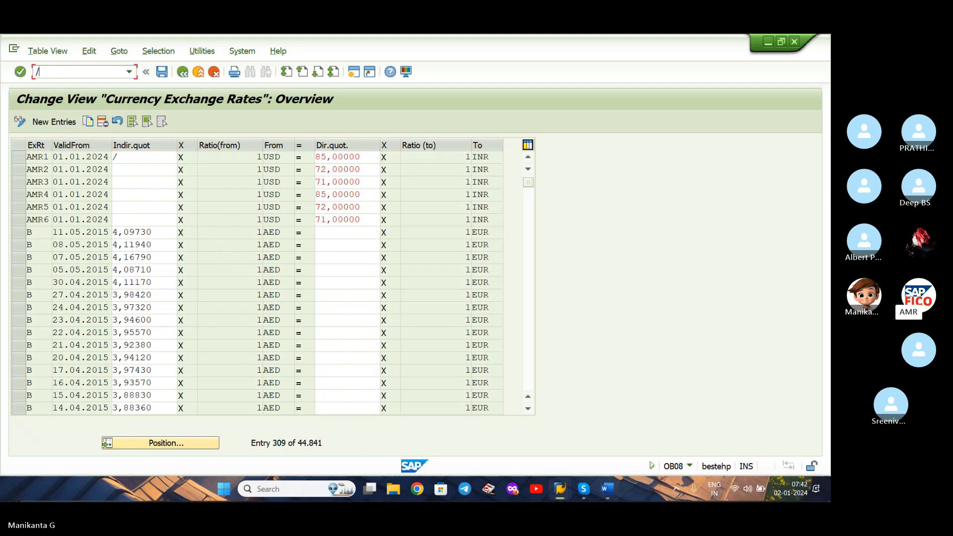
pyautogui.write('nob08')
pyautogui.press('Return')
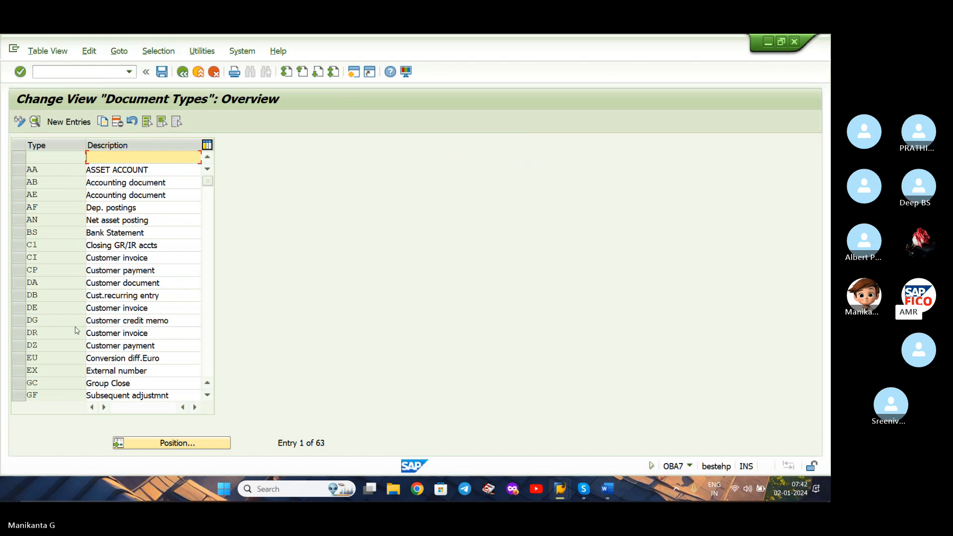
# Position the document types list at KA, view the Vendor document details and return to the overview.
pyautogui.click(147, 450)
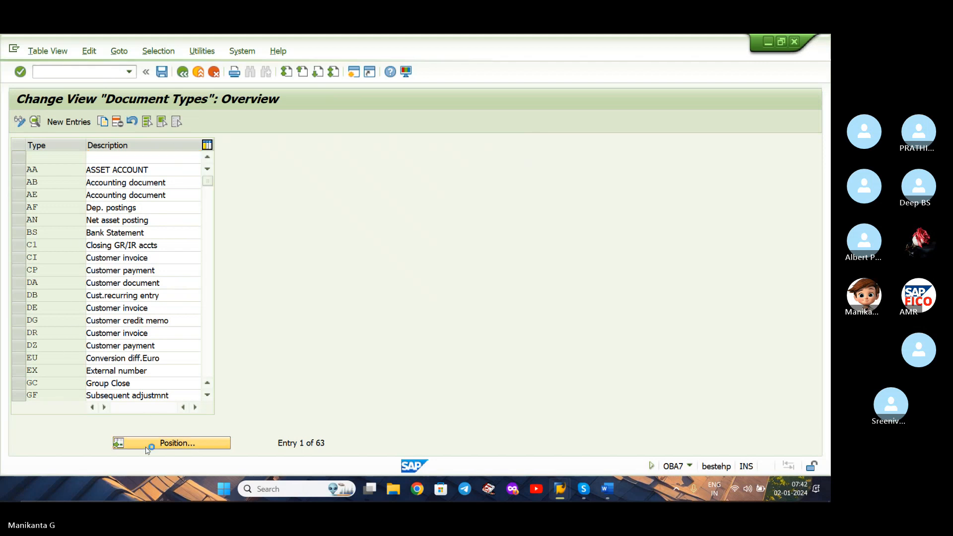
pyautogui.write('KA')
pyautogui.press('Return')
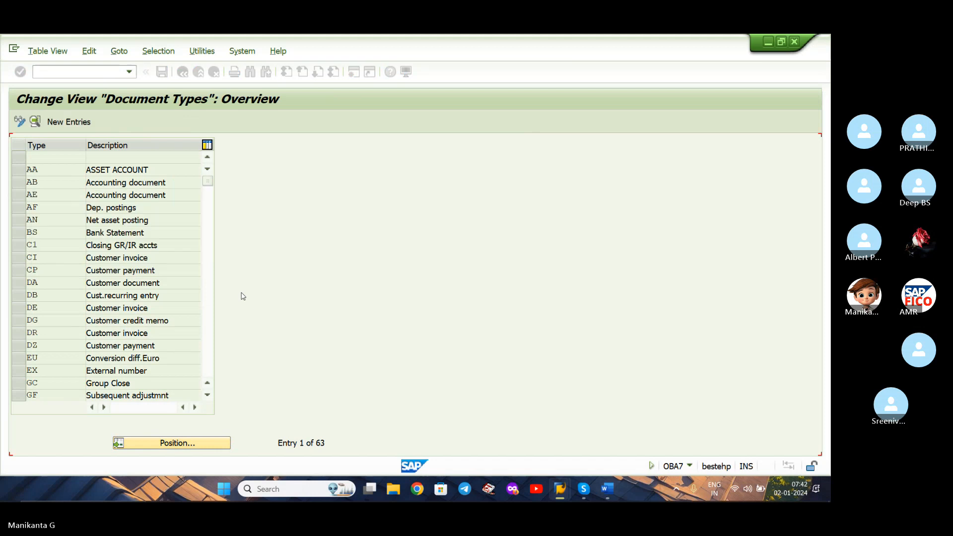
pyautogui.doubleClick(110, 158)
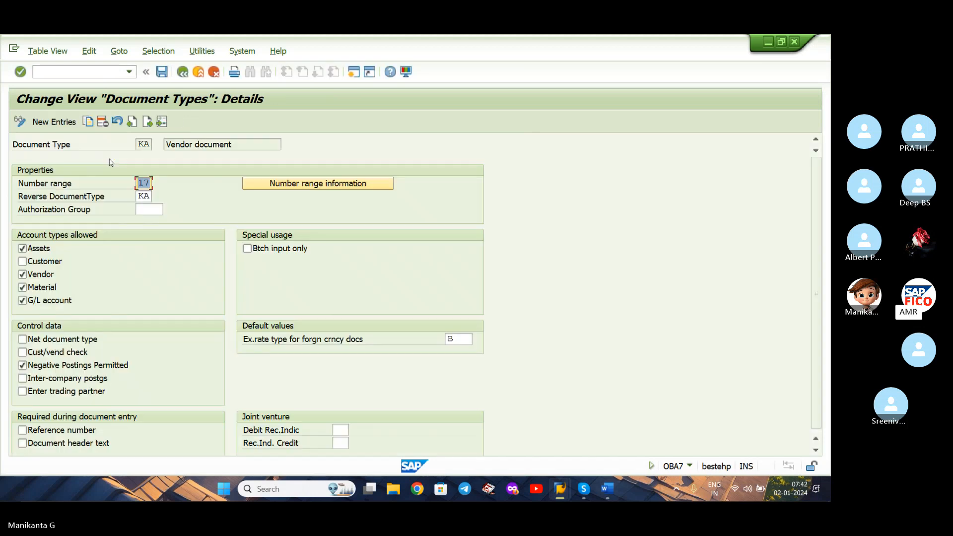
pyautogui.click(182, 72)
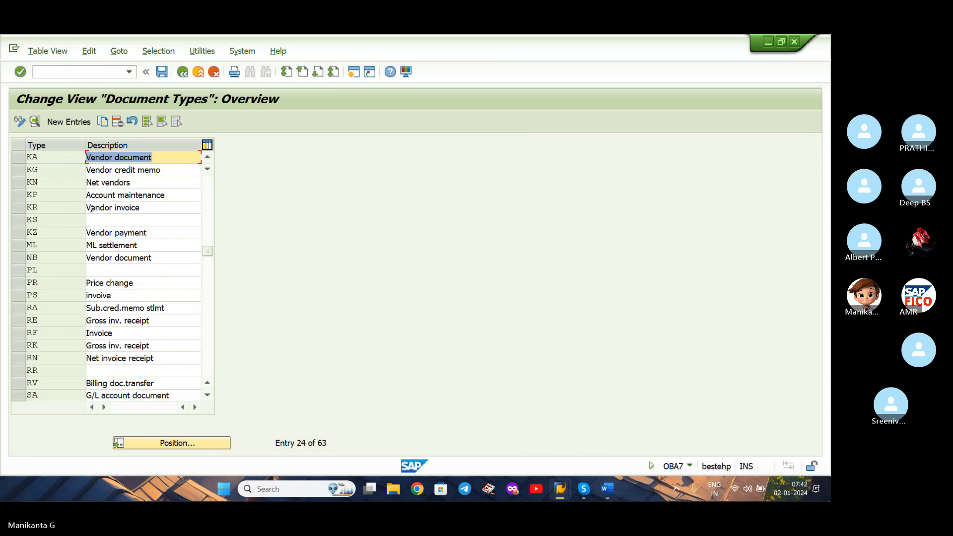
# Enable Cust/vend check, Negative Postings Permitted, Inter-company postgs and Enter trading partner for document type KR Vendor invoice.
pyautogui.click(92, 208)
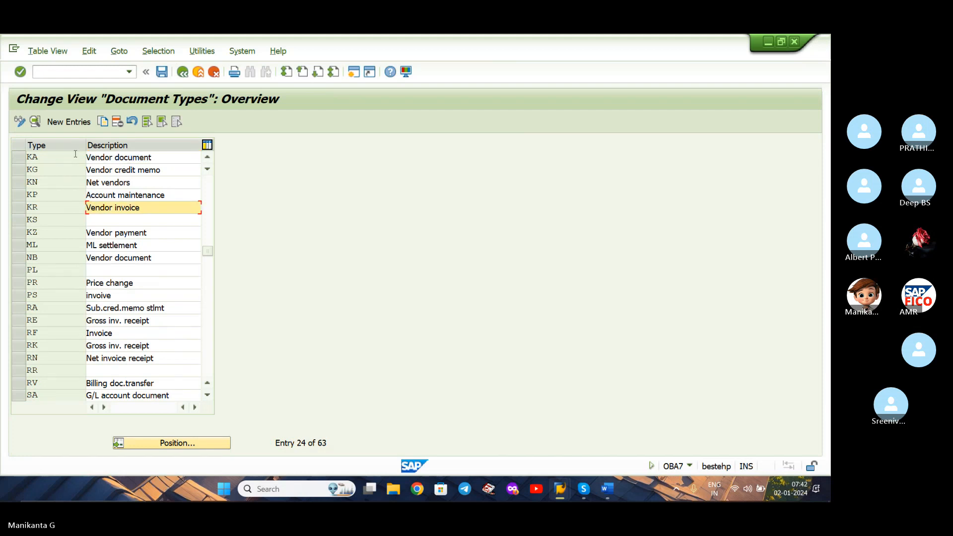
pyautogui.doubleClick(94, 209)
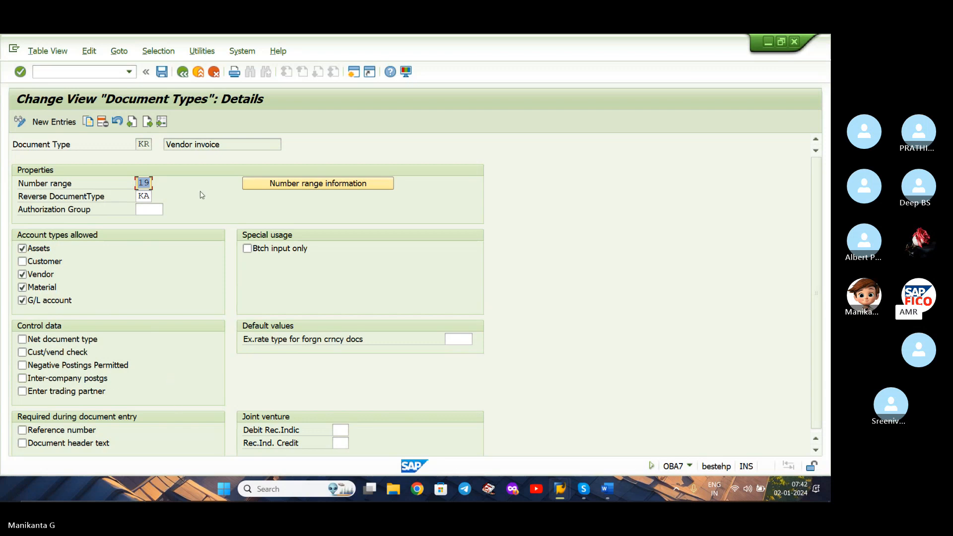
pyautogui.click(22, 352)
pyautogui.click(22, 365)
pyautogui.click(22, 379)
pyautogui.click(23, 391)
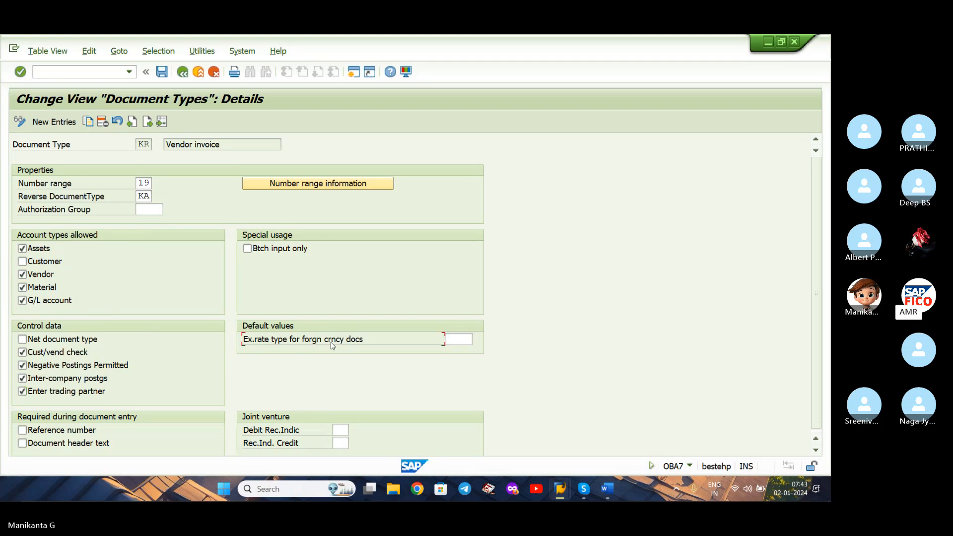
# Set KR's exchange rate type for foreign currency documents to AMR1 and save under the customizing request XIAO GLOBAL SETTINGS.
pyautogui.click(467, 337)
pyautogui.write('AMR')
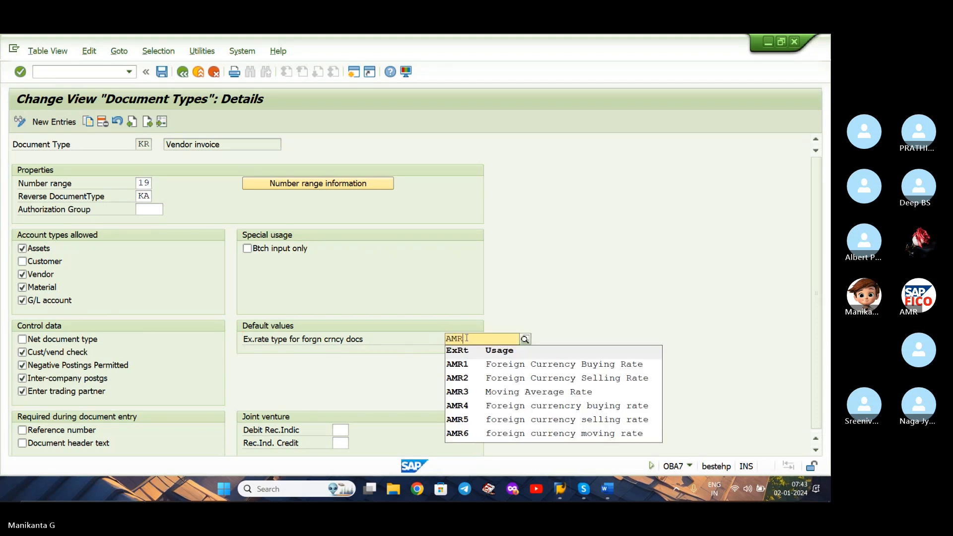
pyautogui.click(522, 368)
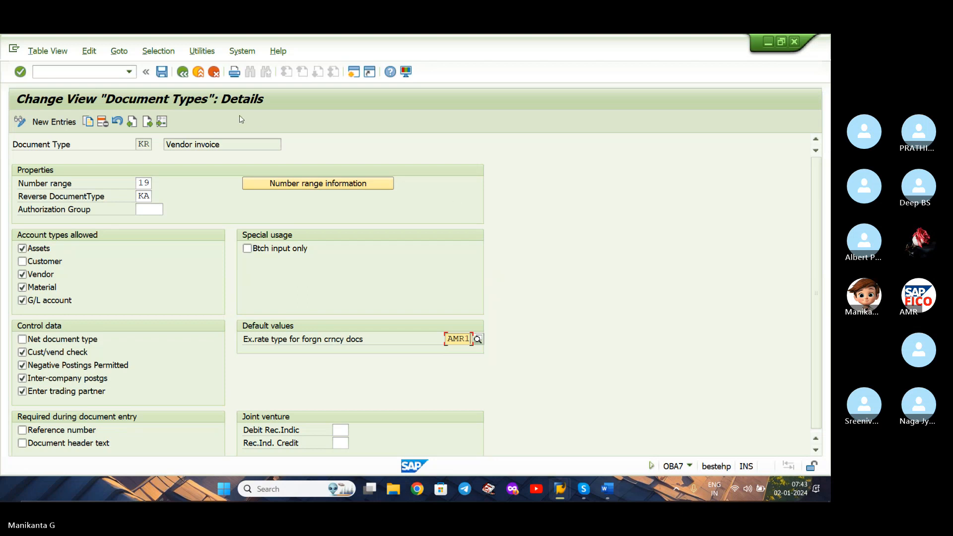
pyautogui.click(162, 73)
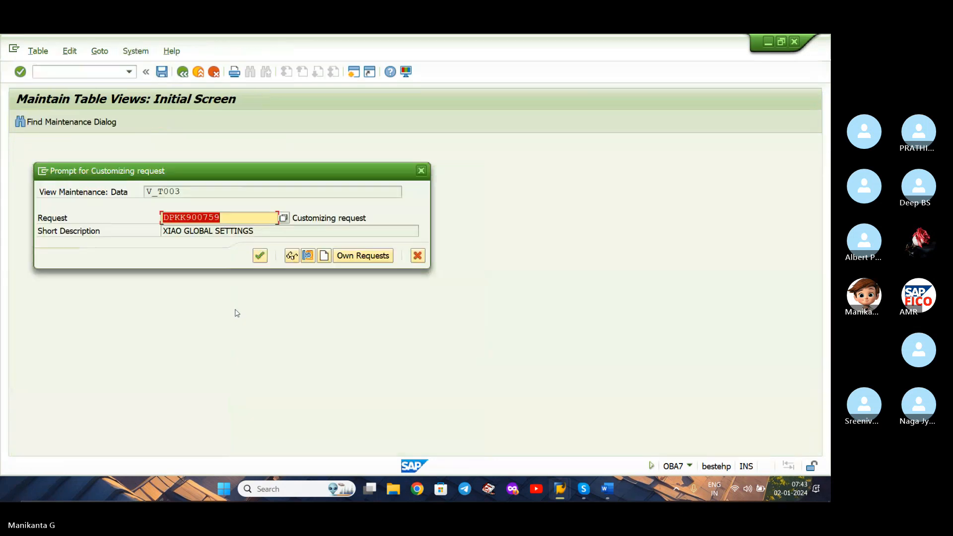
pyautogui.click(260, 256)
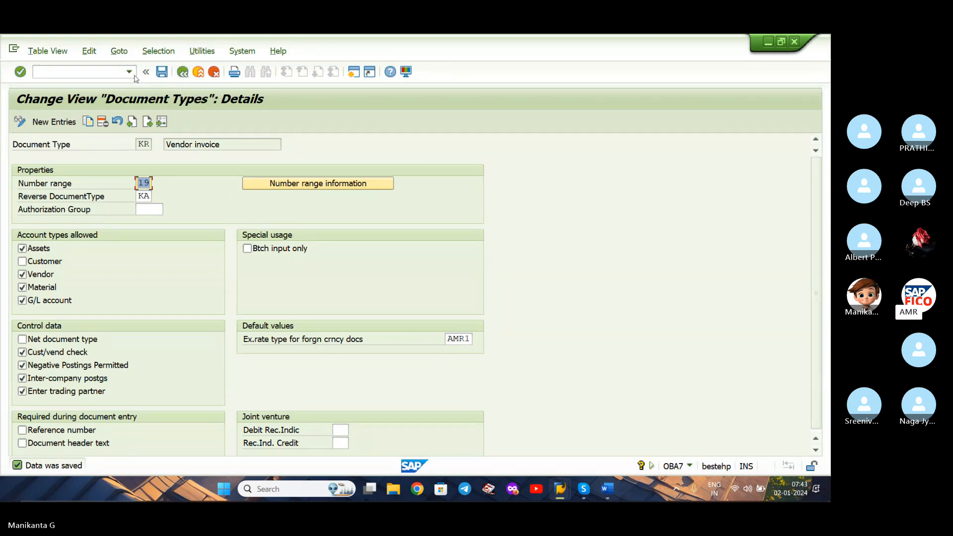
# Open transaction FB60 and select AVENGERS as the vendor from the company code XIAO vendor search.
pyautogui.click(118, 71)
pyautogui.write('/NFB')
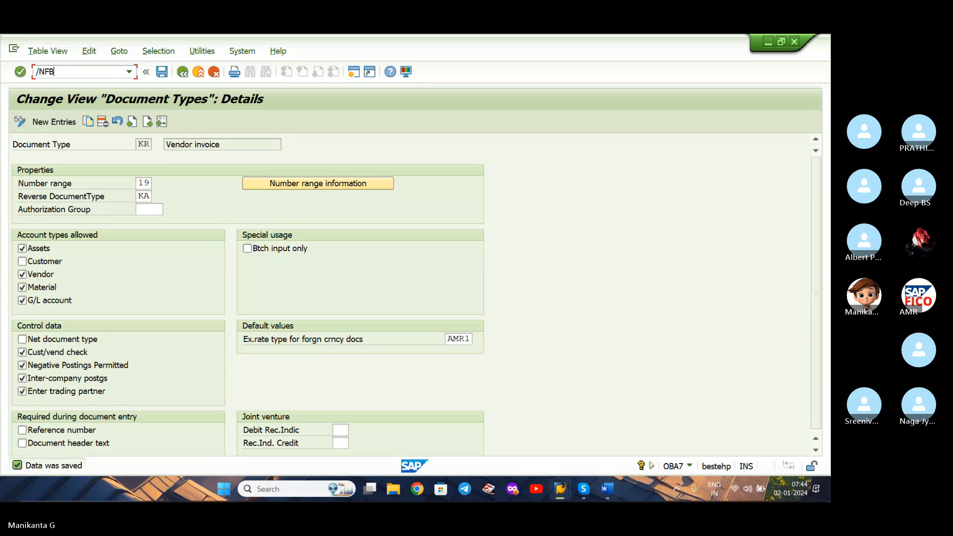
pyautogui.write('60')
pyautogui.press('Return')
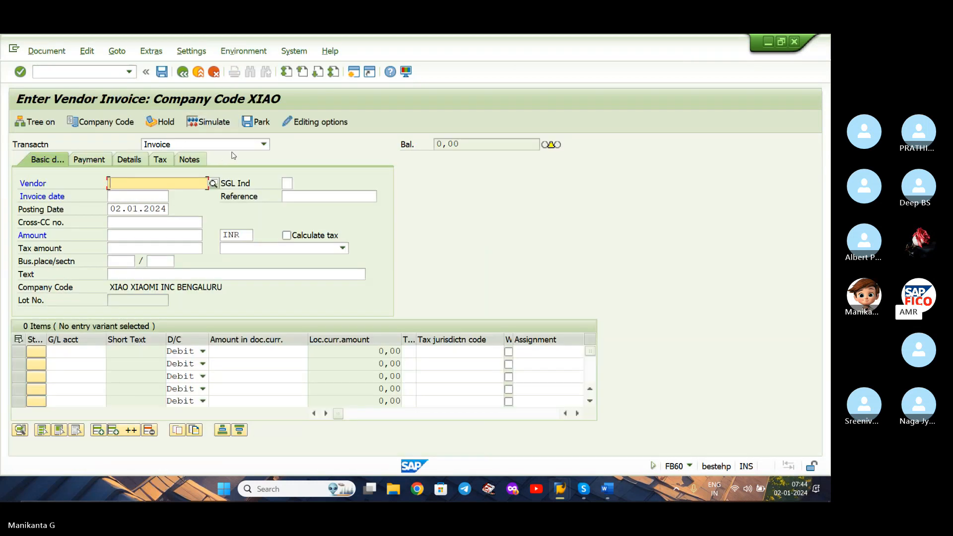
pyautogui.click(213, 184)
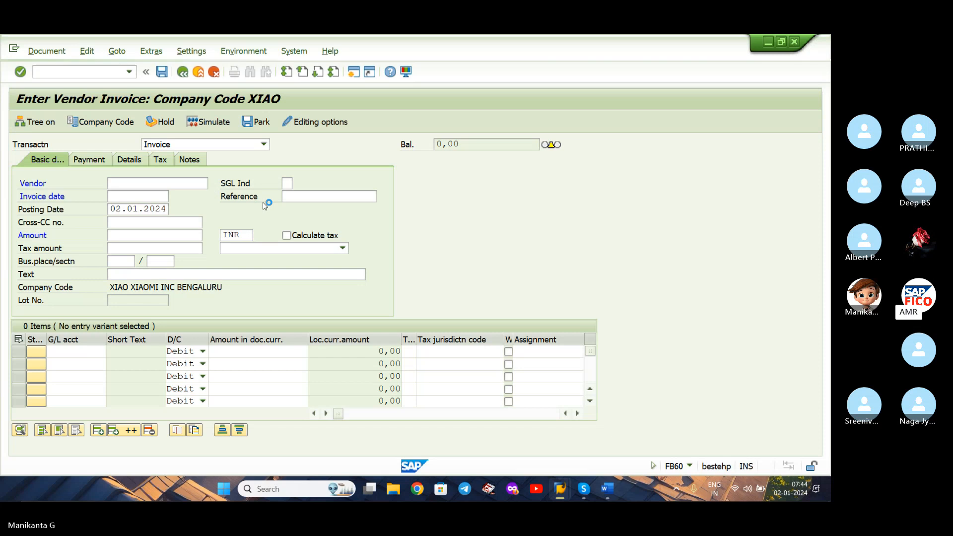
pyautogui.click(279, 246)
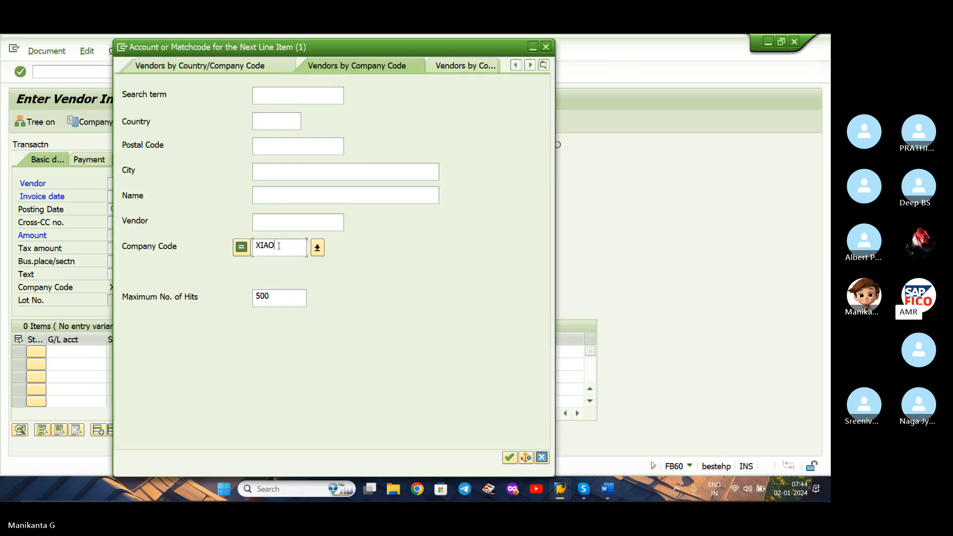
pyautogui.press('Return')
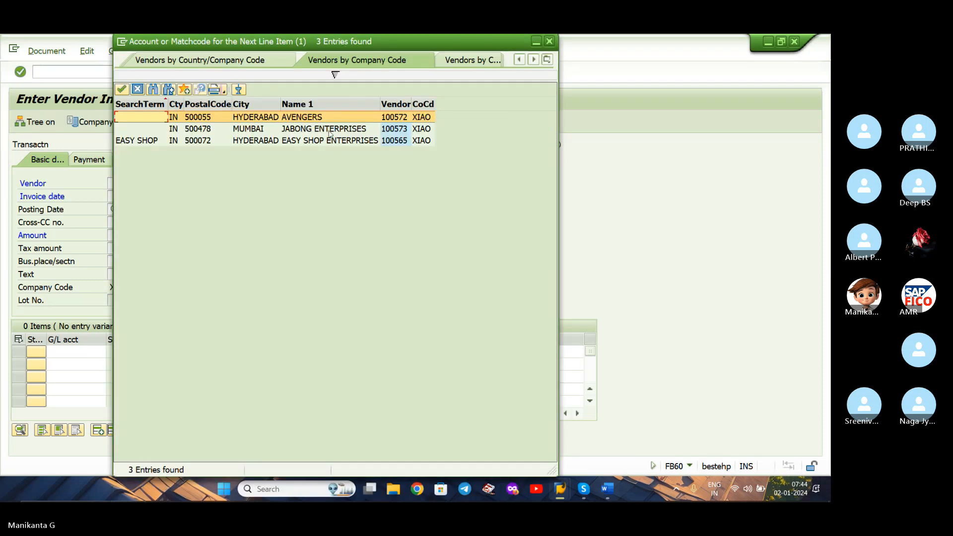
pyautogui.doubleClick(318, 118)
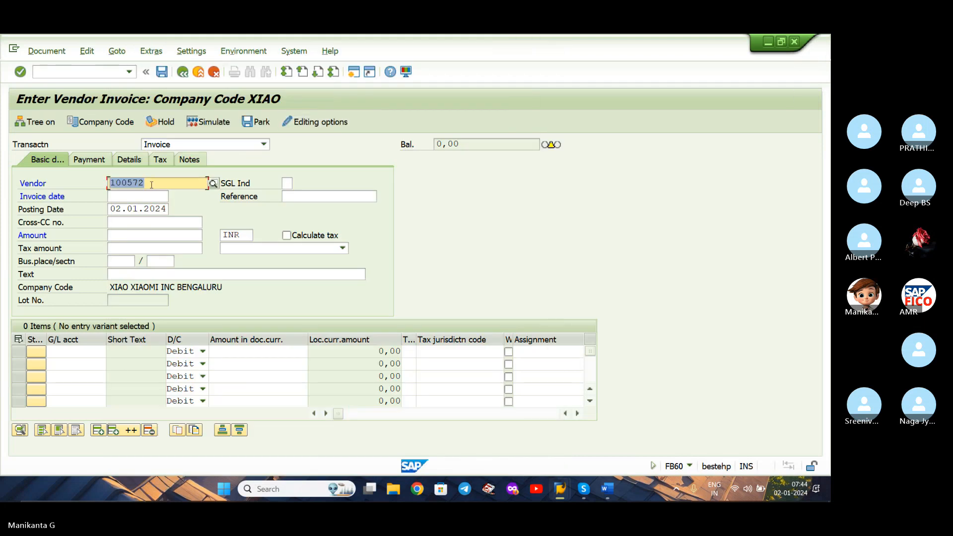
# Set the invoice date to 02.01.2024 and the invoice amount to 1000.
pyautogui.click(150, 196)
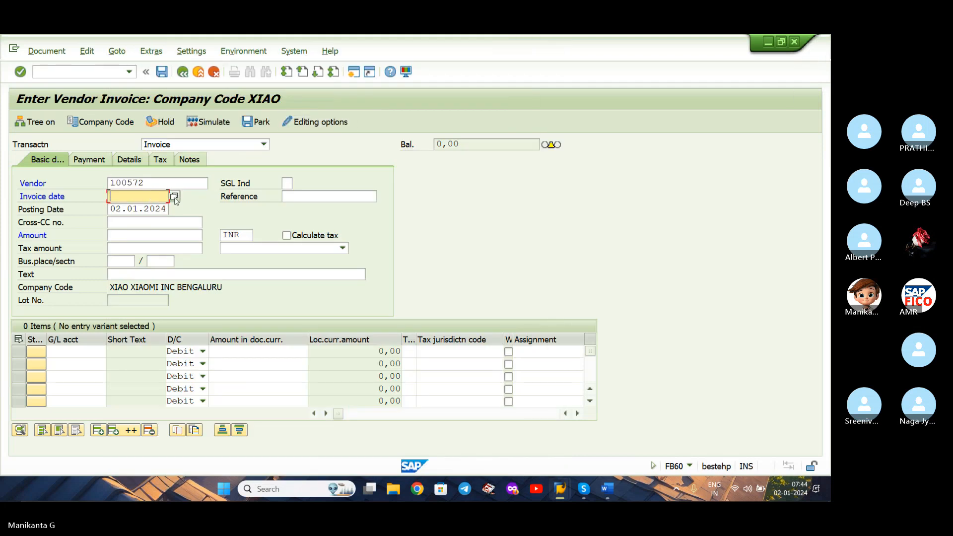
pyautogui.click(174, 197)
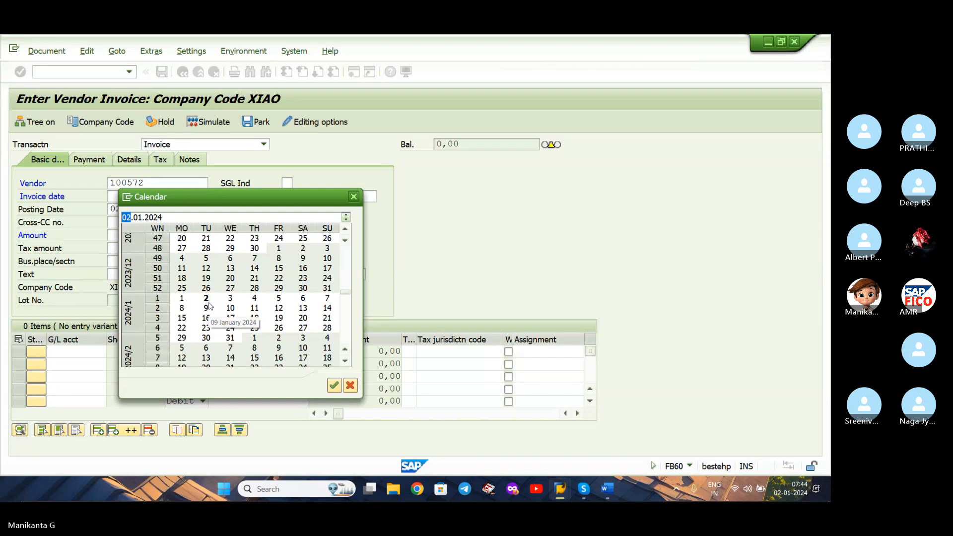
pyautogui.doubleClick(206, 298)
pyautogui.click(148, 234)
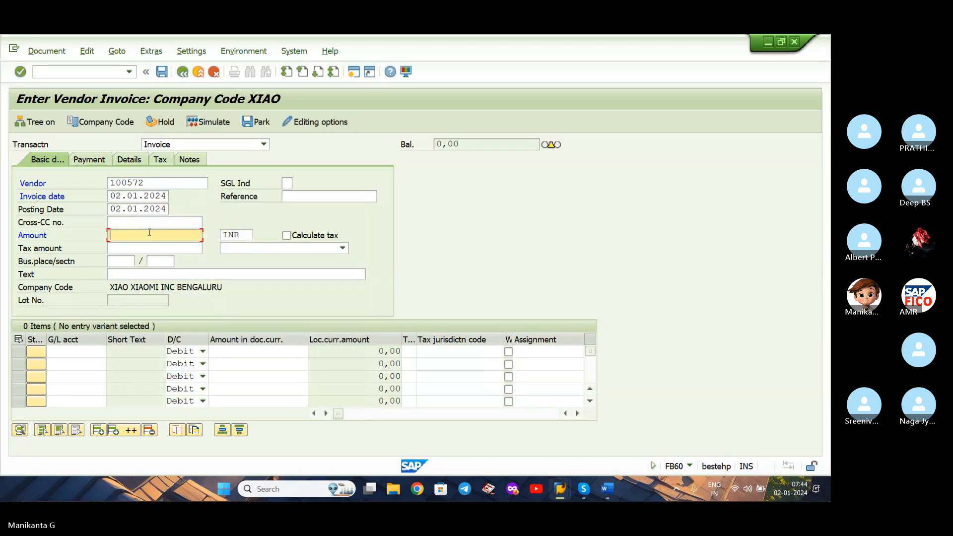
pyautogui.write('1000')
# Add a debit line item of 1000 to XIAO's RAW MATERIAL ACCOUNT, chosen from the G/L account search.
pyautogui.click(88, 351)
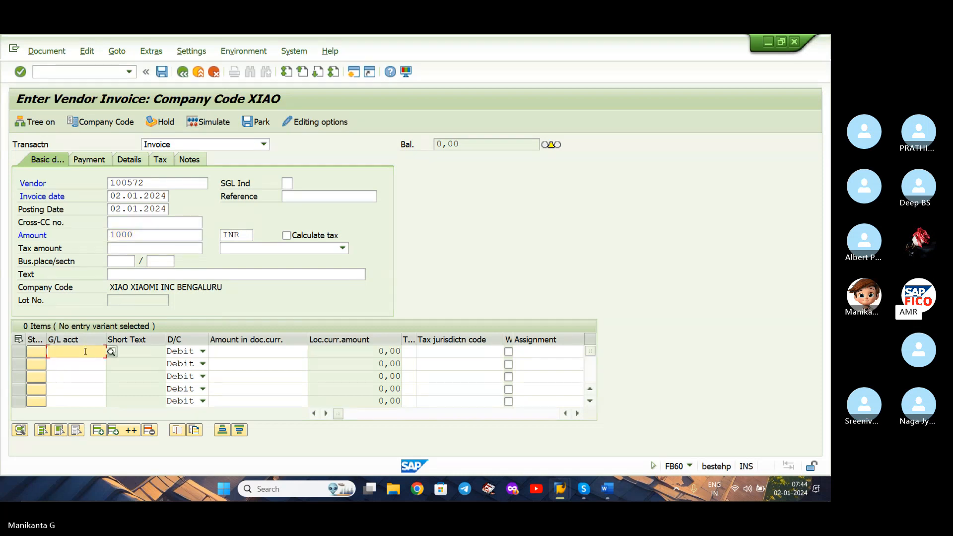
pyautogui.click(111, 351)
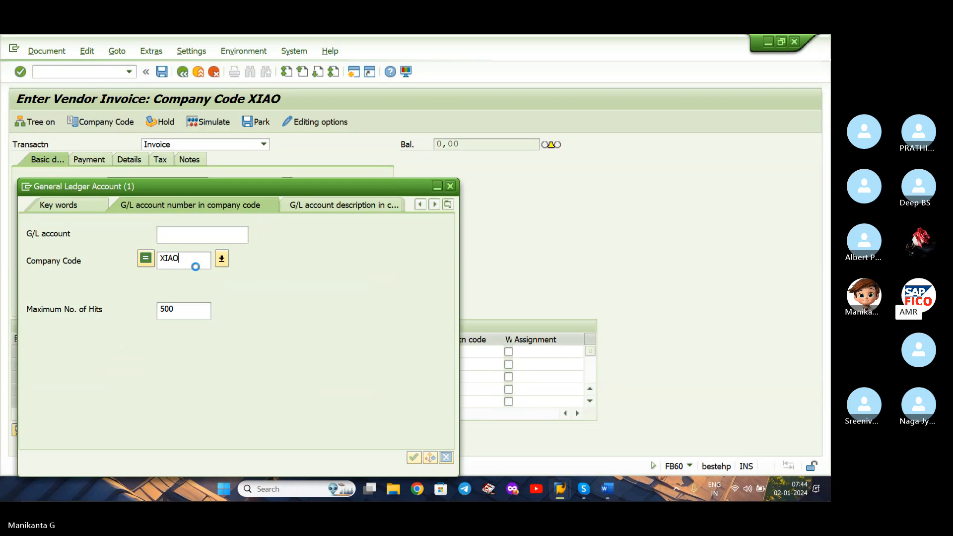
pyautogui.press('Return')
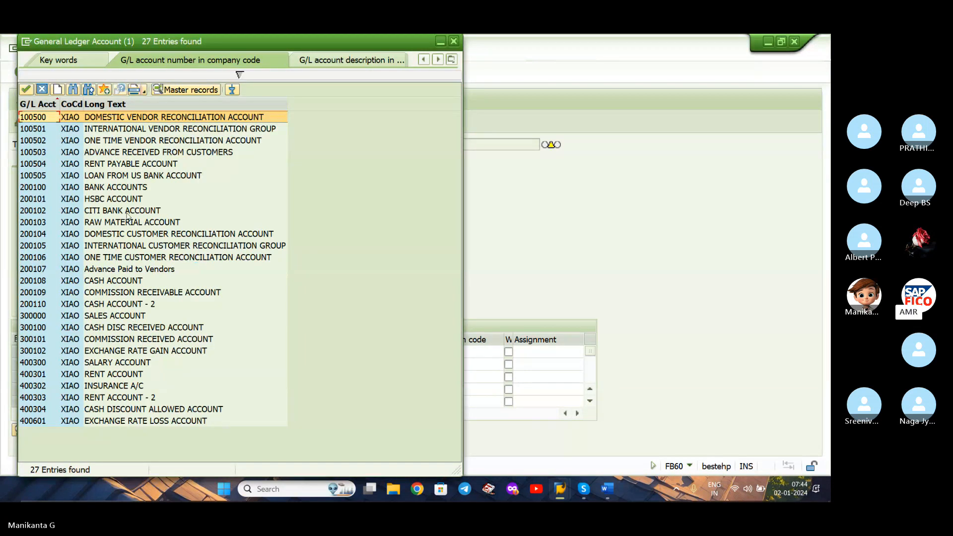
pyautogui.doubleClick(119, 224)
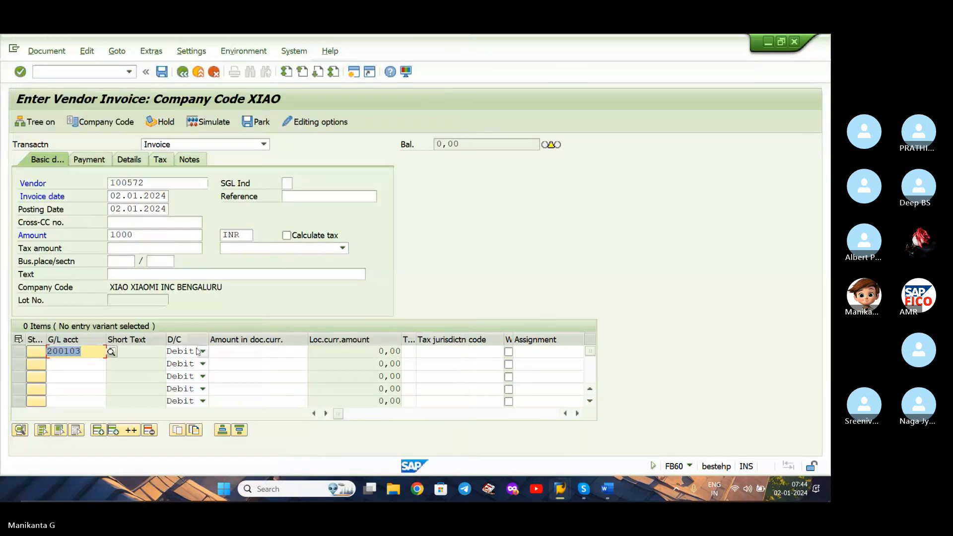
pyautogui.click(224, 353)
pyautogui.write('1000')
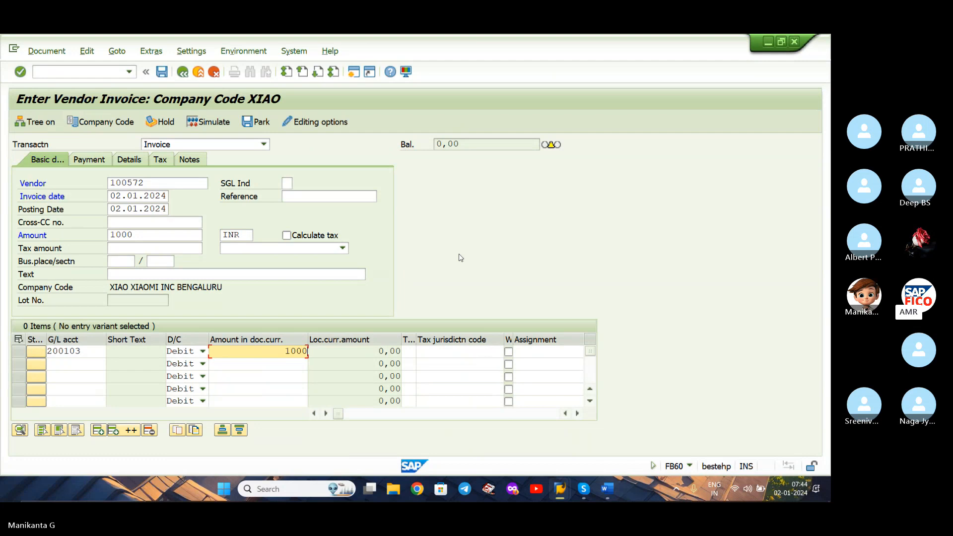
# Set the document currency to USD, and simulate and post the vendor invoice.
pyautogui.click(229, 235)
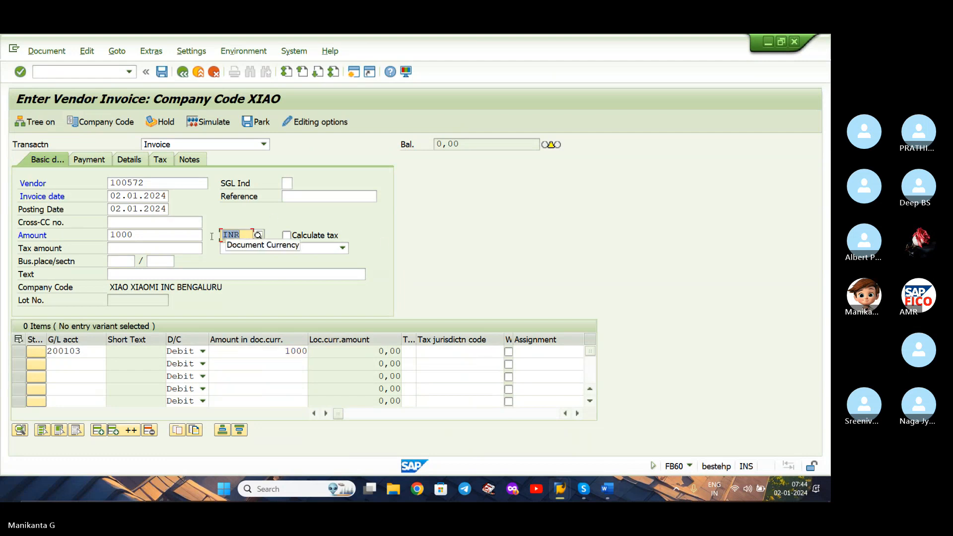
pyautogui.write('USD')
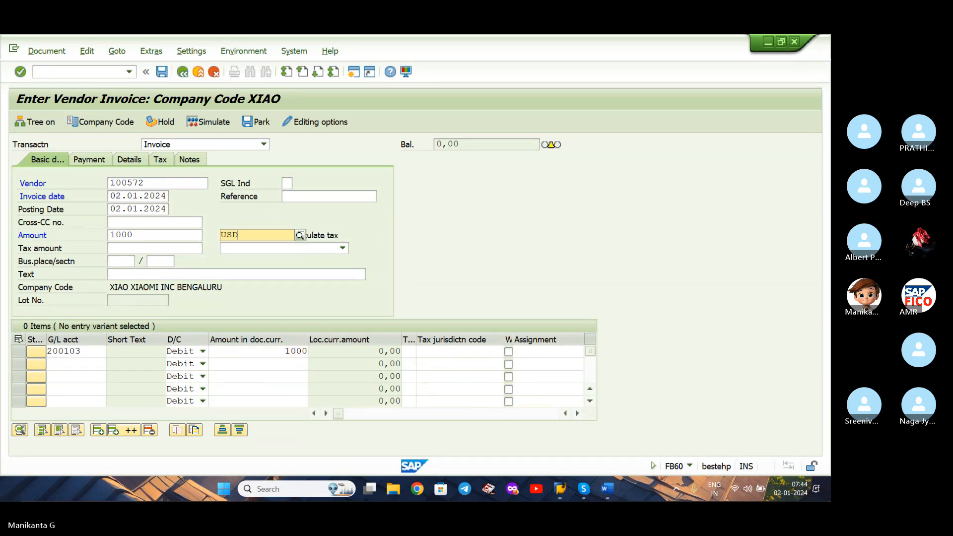
pyautogui.click(254, 262)
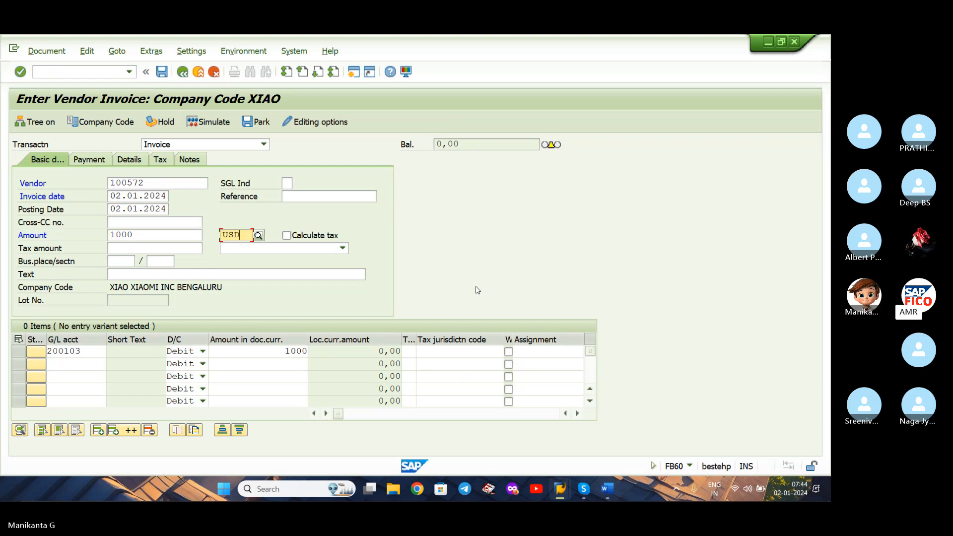
pyautogui.press('Return')
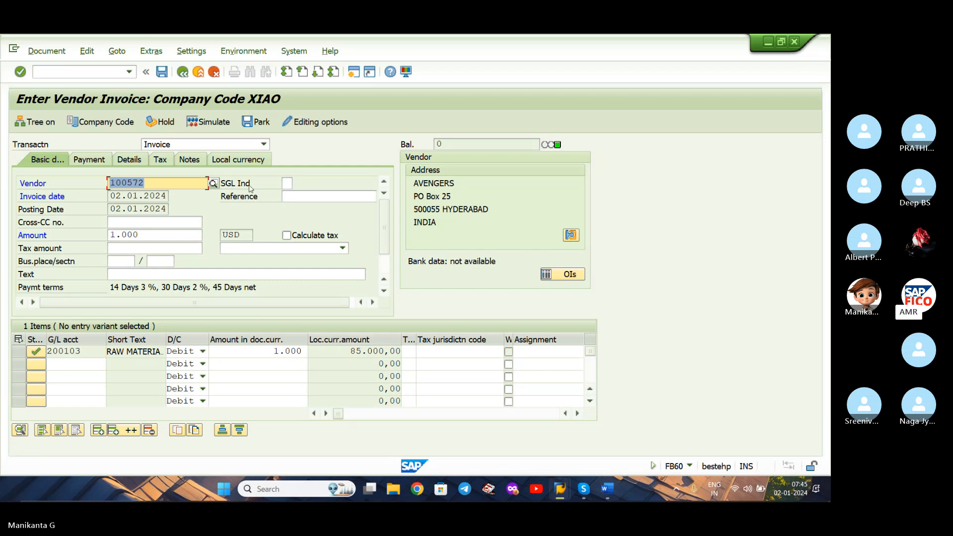
pyautogui.click(214, 122)
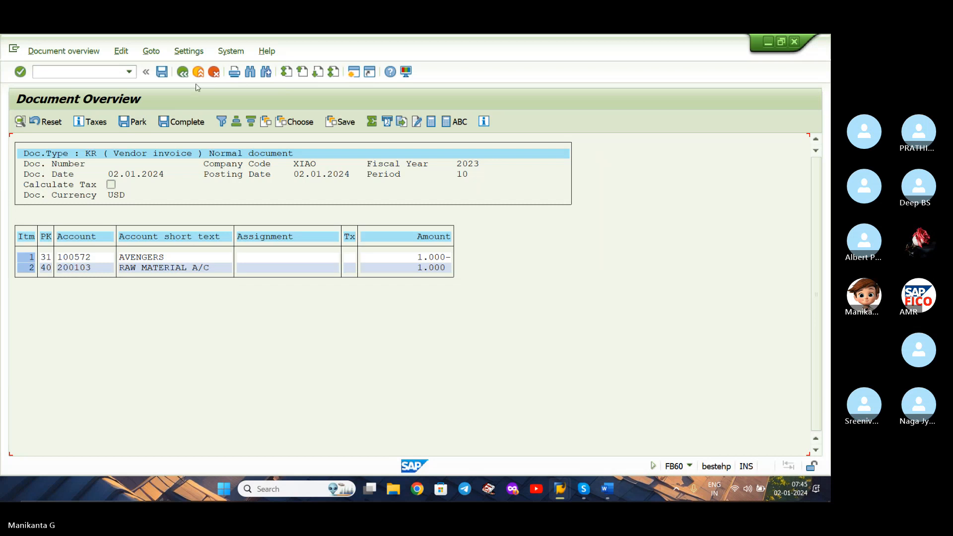
pyautogui.click(162, 72)
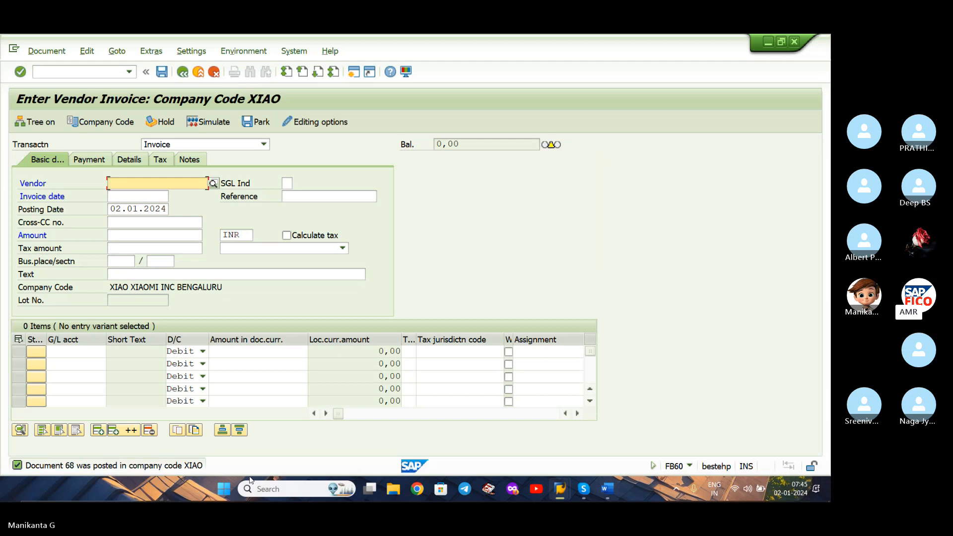
# Display the posted invoice document and switch its line item amounts between USD and INR.
pyautogui.click(46, 50)
pyautogui.click(60, 83)
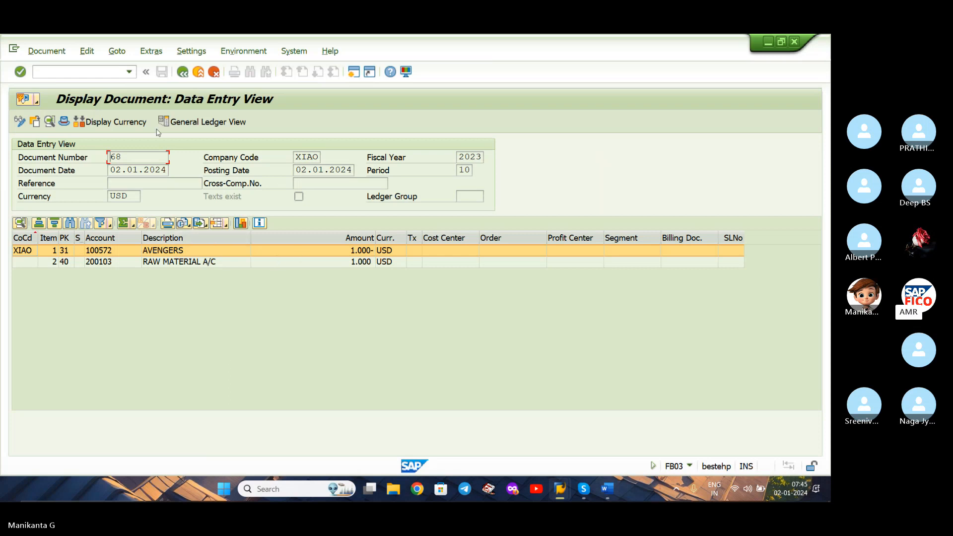
pyautogui.click(117, 124)
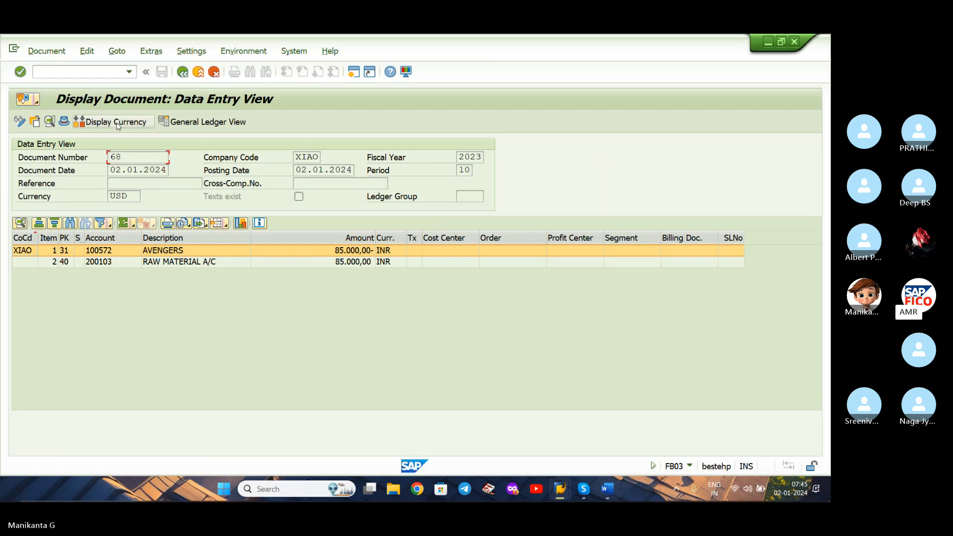
pyautogui.click(118, 124)
pyautogui.click(117, 123)
# Check the Word transaction list for the invoice clearing transaction and compare the posted document's USD and INR amounts in SAP.
pyautogui.click(608, 489)
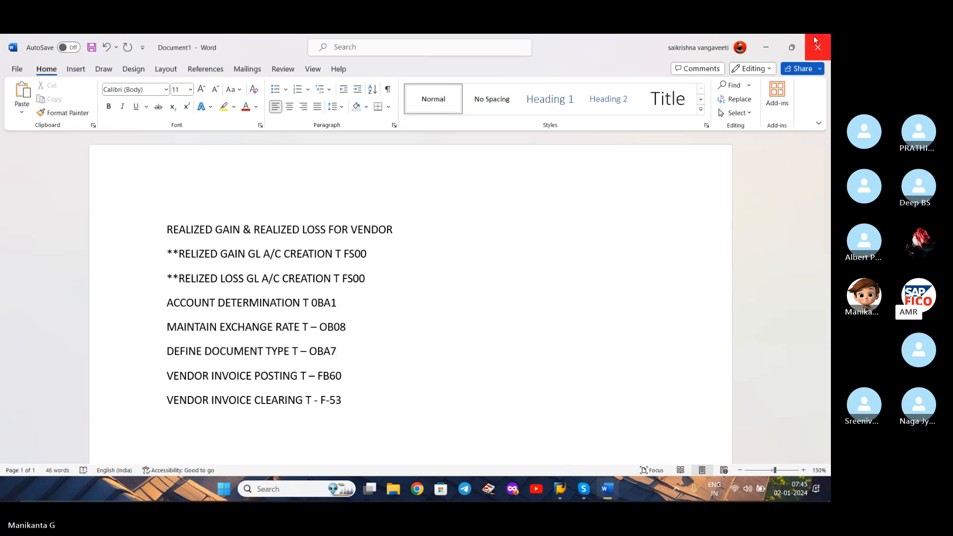
pyautogui.click(771, 50)
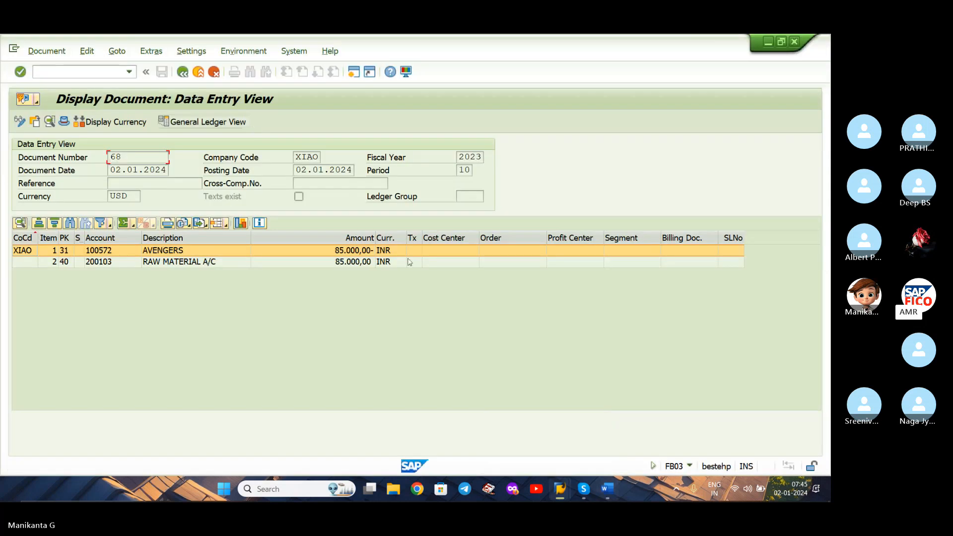
pyautogui.click(114, 122)
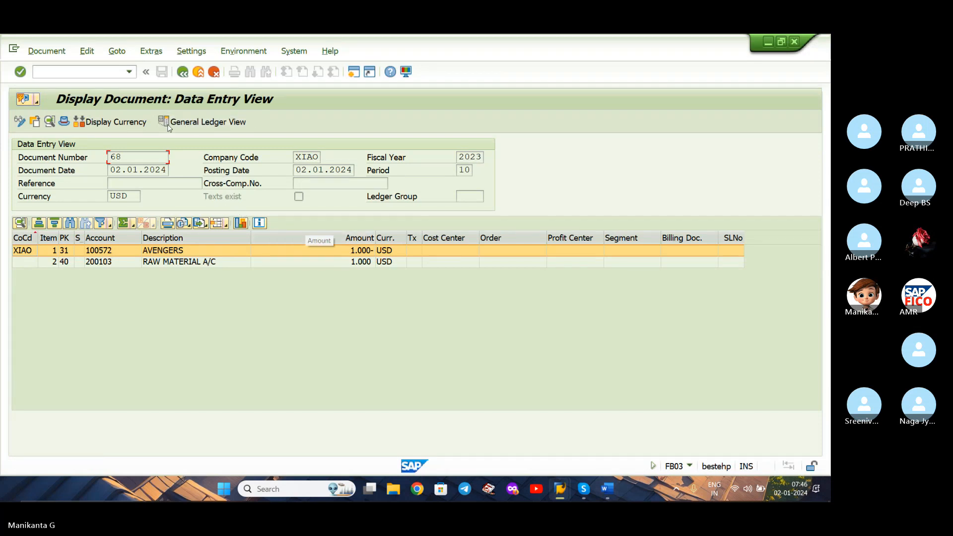
pyautogui.click(93, 122)
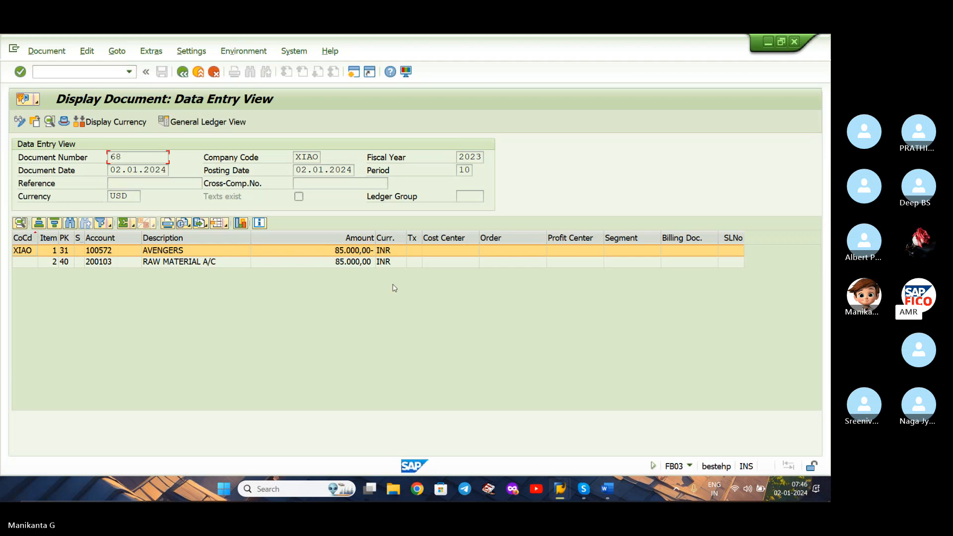
# Open transaction F-53 and enter document date 02.01.2024 with the clearing text VENDOR INVOICE CLEARING.
pyautogui.click(85, 74)
pyautogui.write('/NF-53')
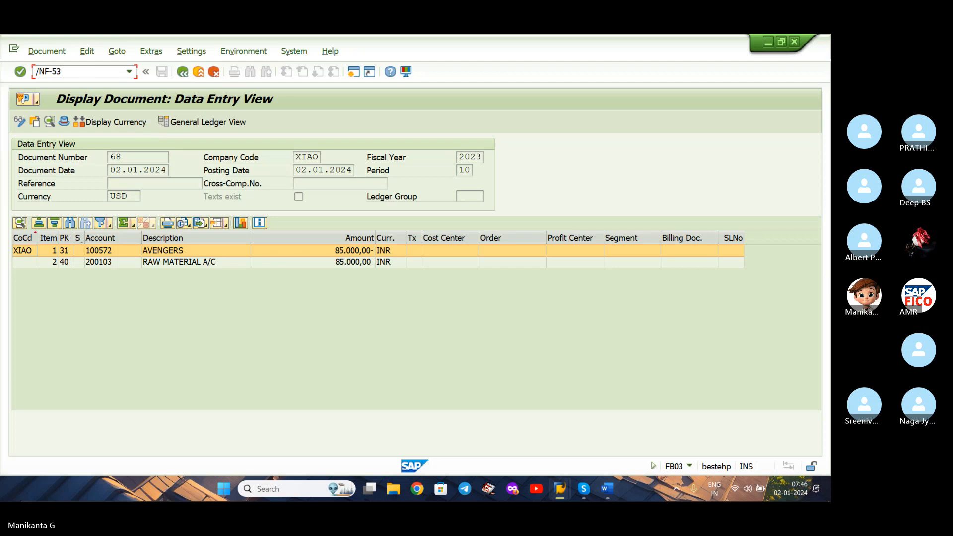
pyautogui.press('Return')
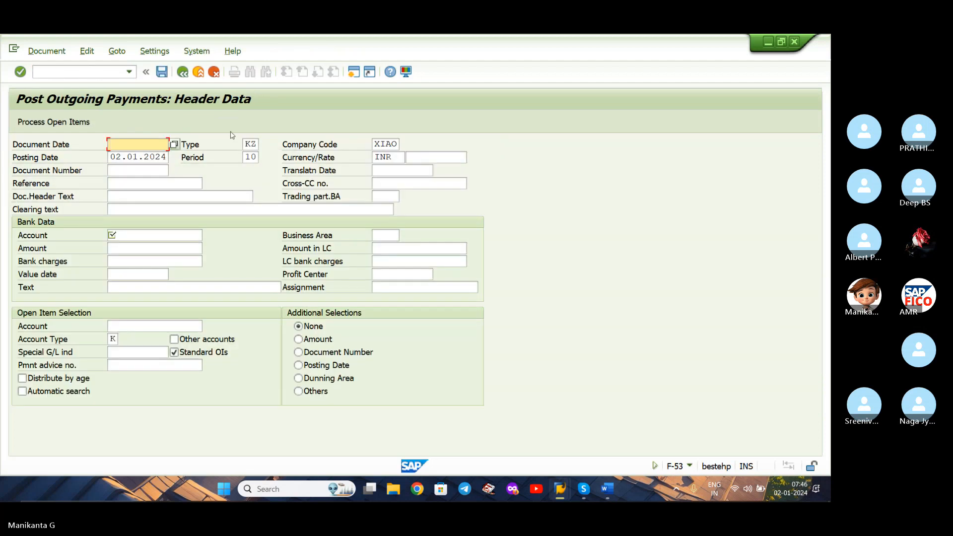
pyautogui.click(174, 144)
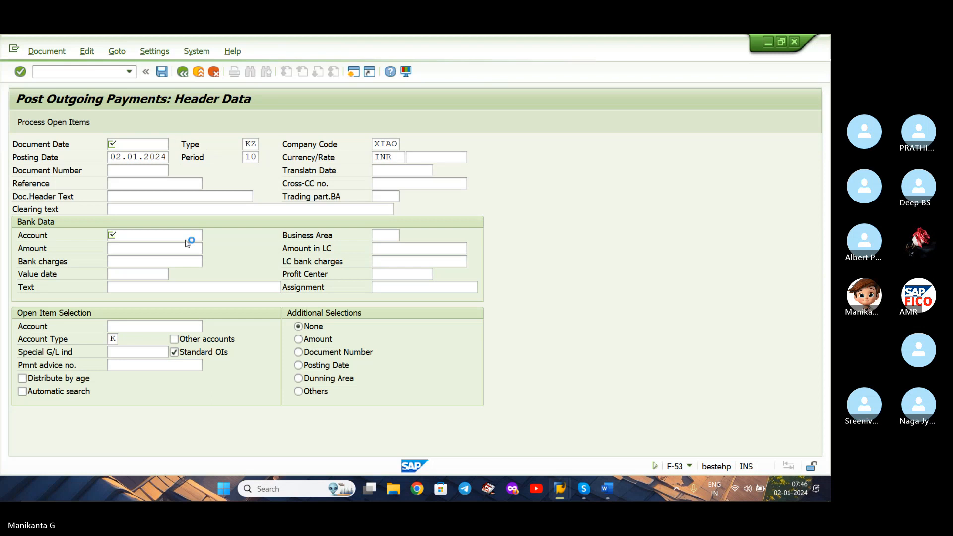
pyautogui.doubleClick(206, 301)
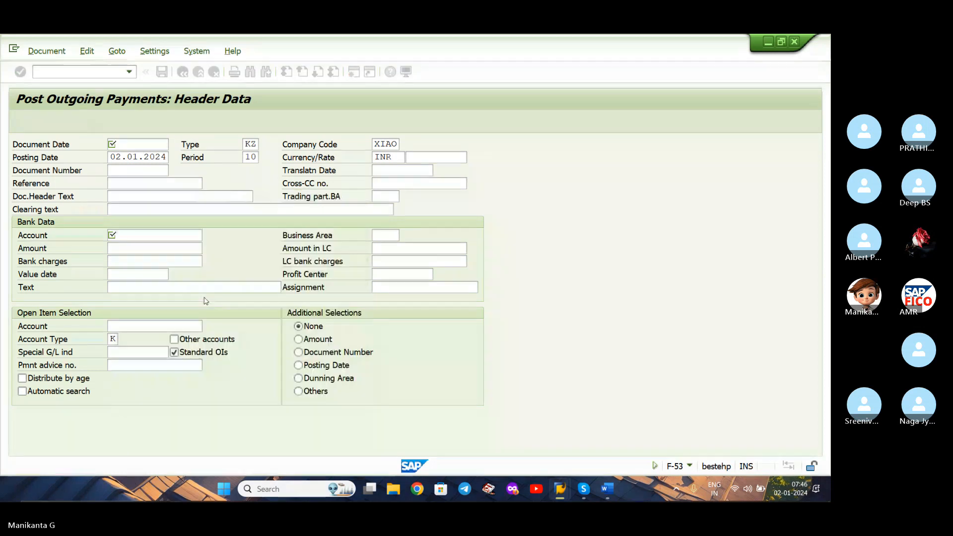
pyautogui.click(158, 209)
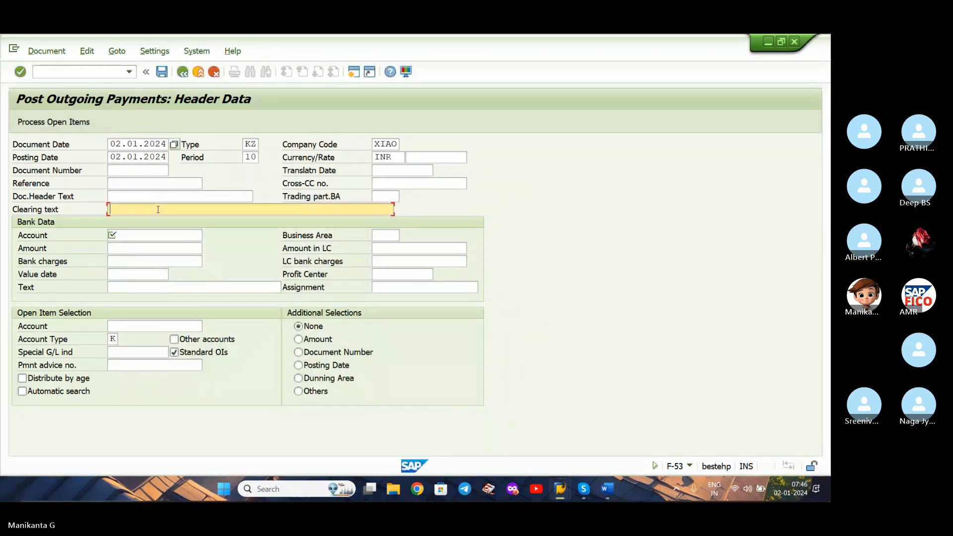
pyautogui.write('VE')
pyautogui.press('Down')
pyautogui.press('Return')
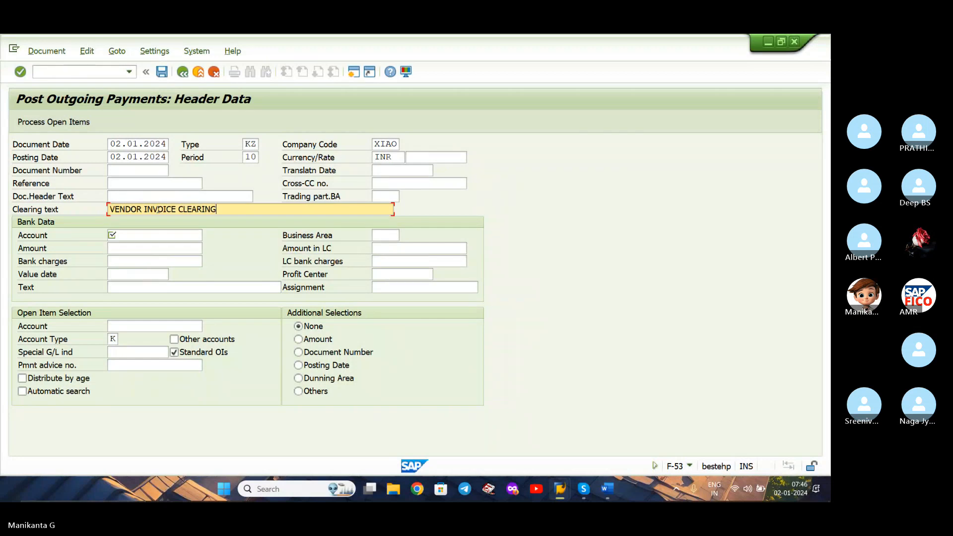
# Choose the BANK ACCOUNTS G/L account of company code XIAO as the bank account and set the payment amount to 1000.
pyautogui.click(159, 235)
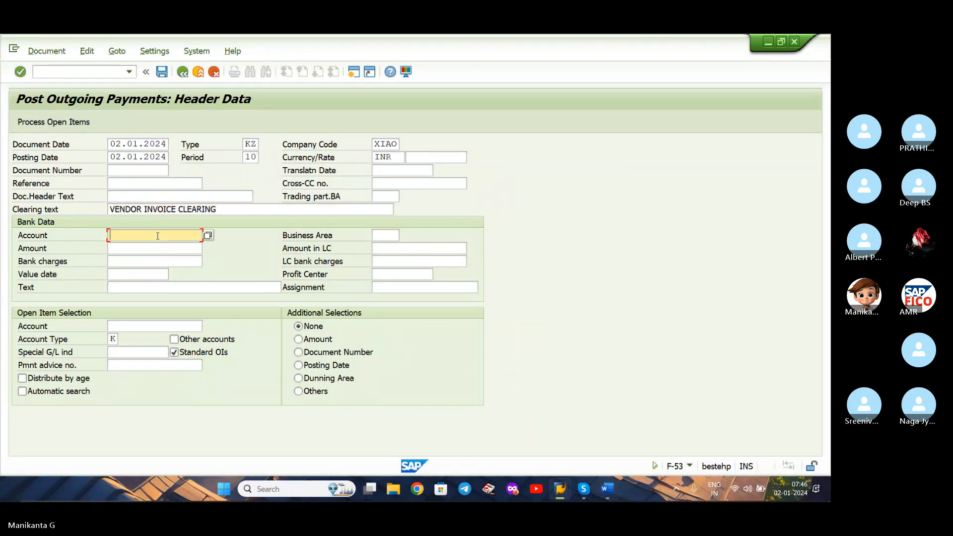
pyautogui.click(208, 235)
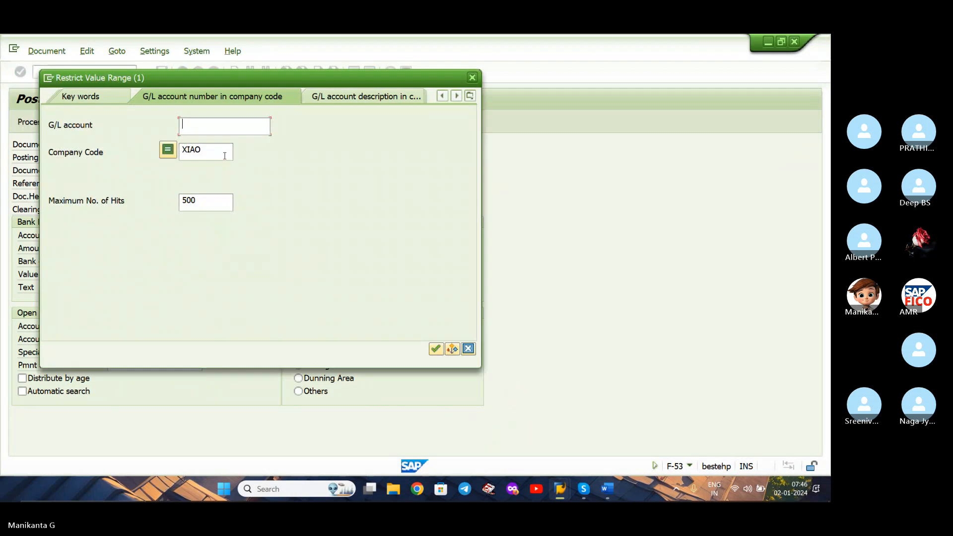
pyautogui.press('Return')
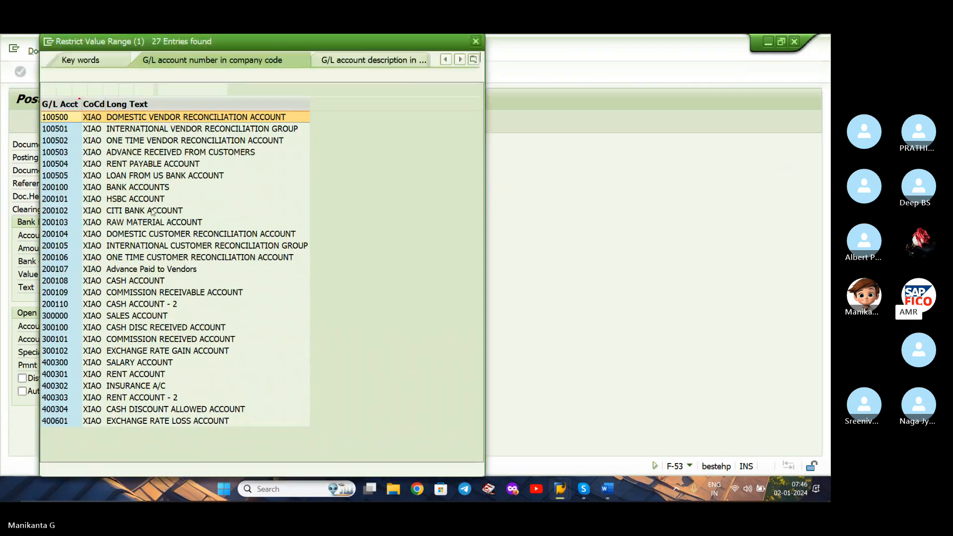
pyautogui.doubleClick(143, 187)
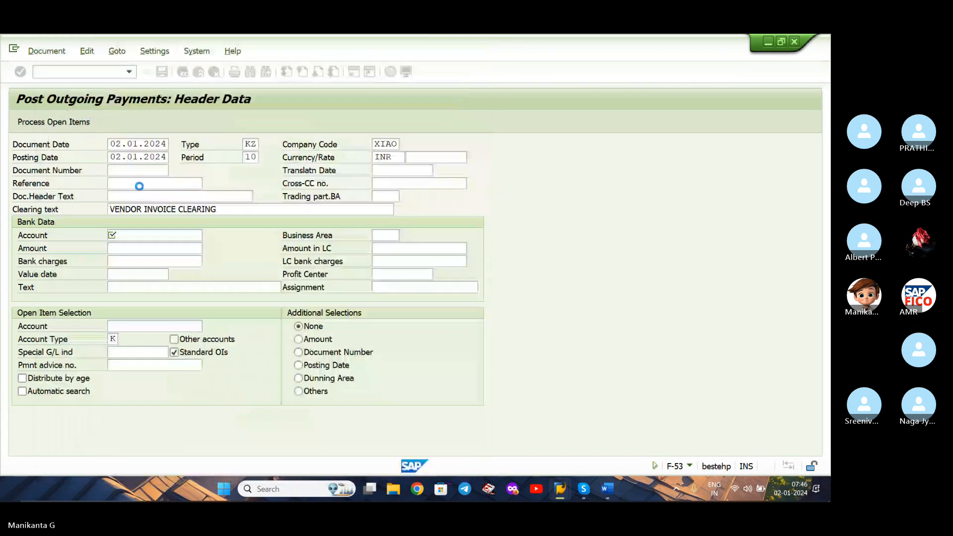
pyautogui.click(128, 250)
pyautogui.write('1000')
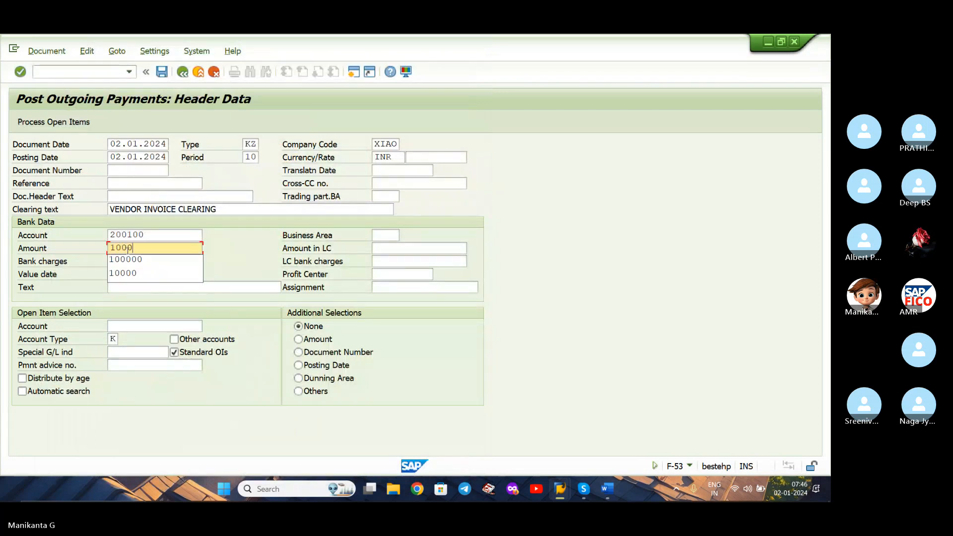
# Set the payment currency to USD with an exchange rate of 84.
pyautogui.click(392, 157)
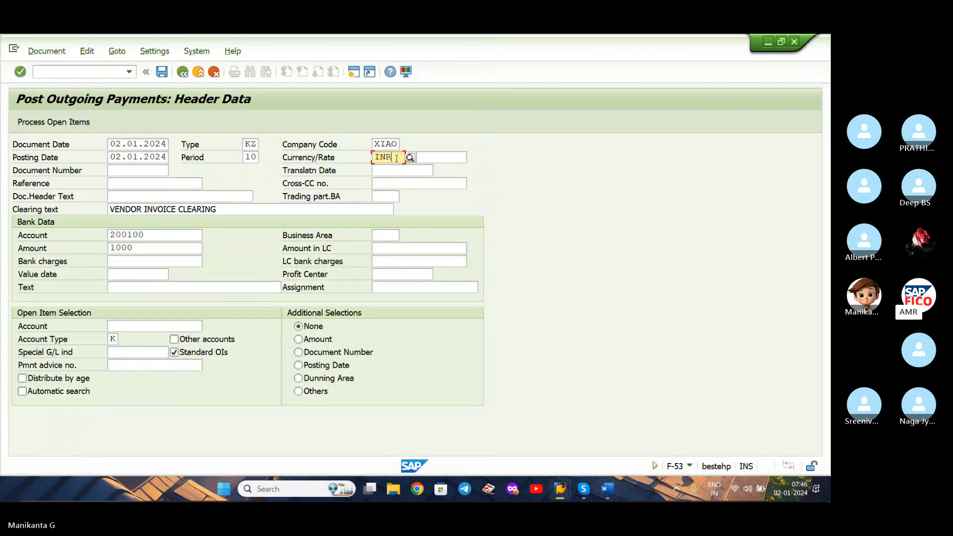
pyautogui.write('USD')
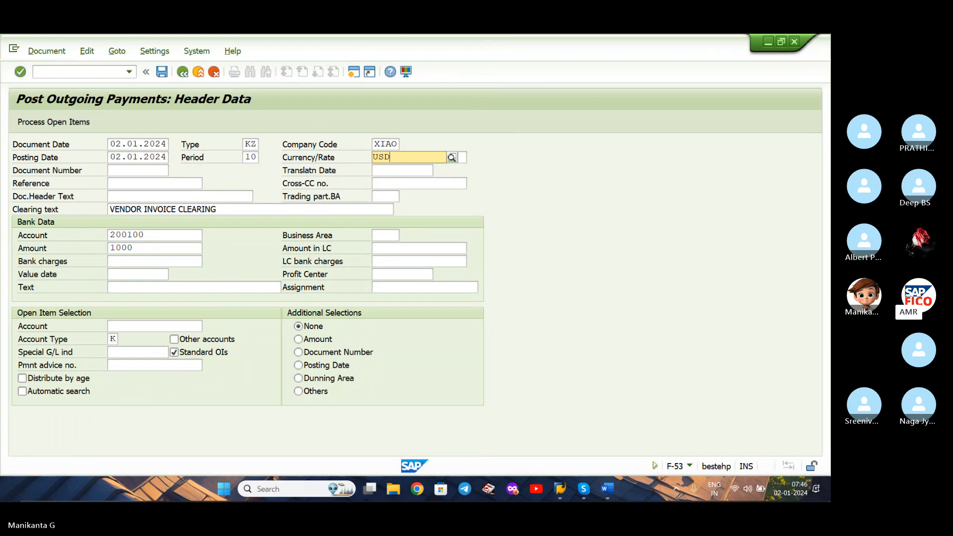
pyautogui.click(394, 184)
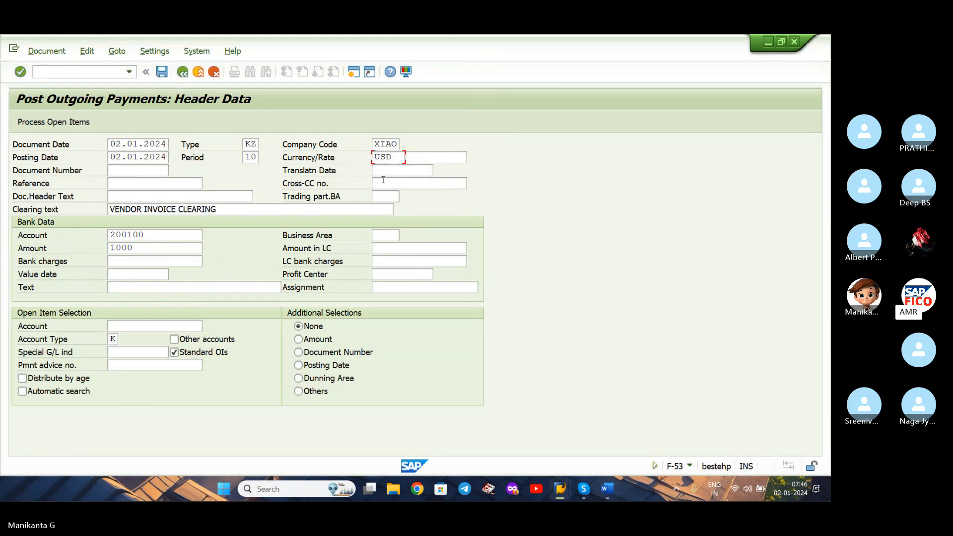
pyautogui.click(428, 156)
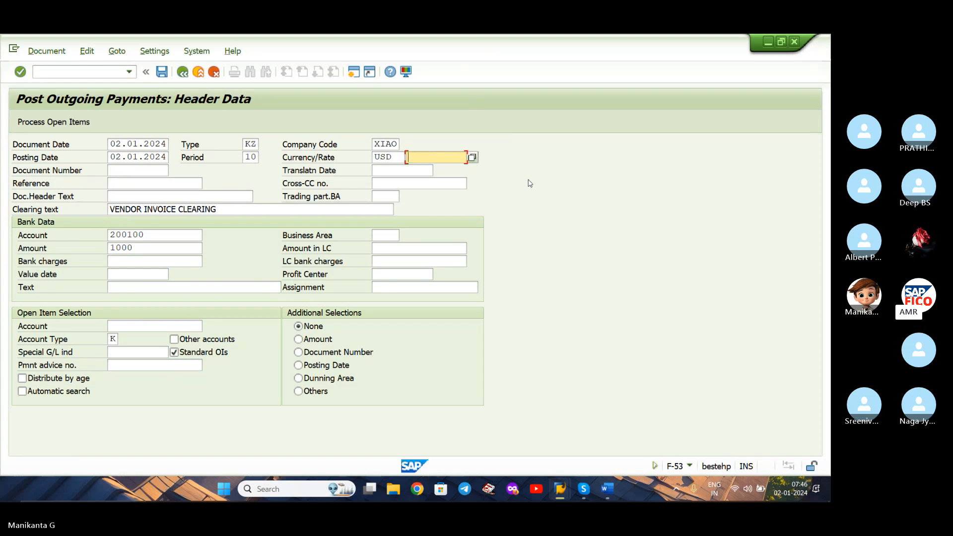
pyautogui.write('84')
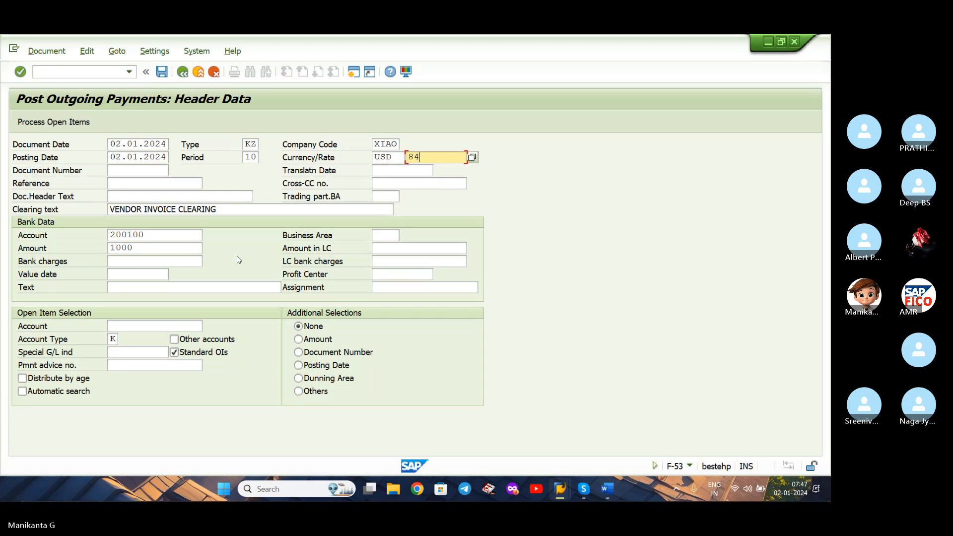
# Switch to Skype to mute the call microphone and close the meeting chat, and return to the SAP payment screen.
pyautogui.click(584, 493)
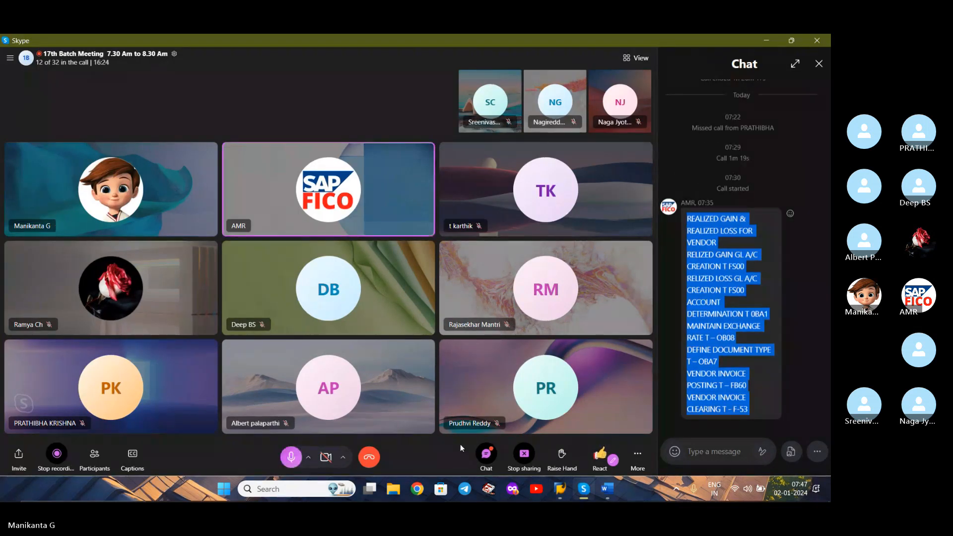
pyautogui.click(290, 457)
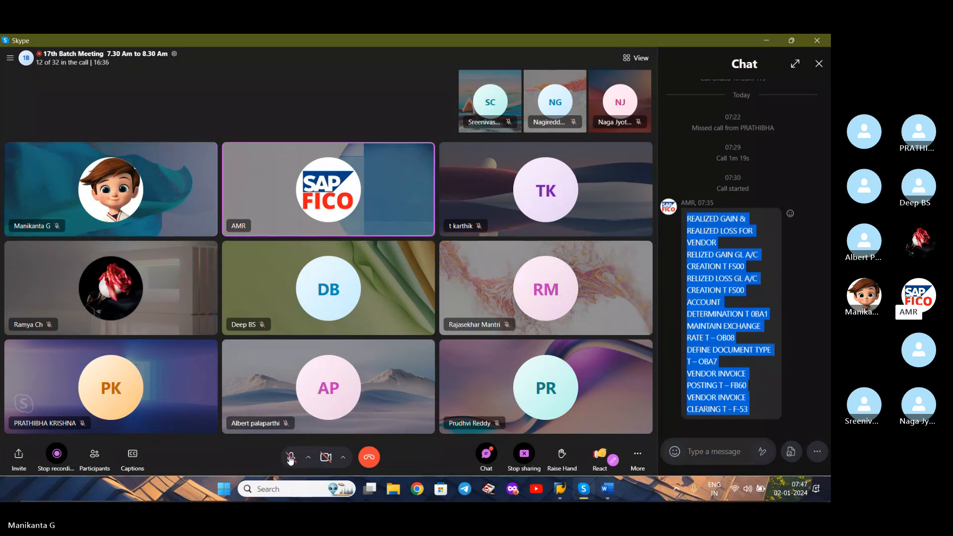
pyautogui.click(486, 454)
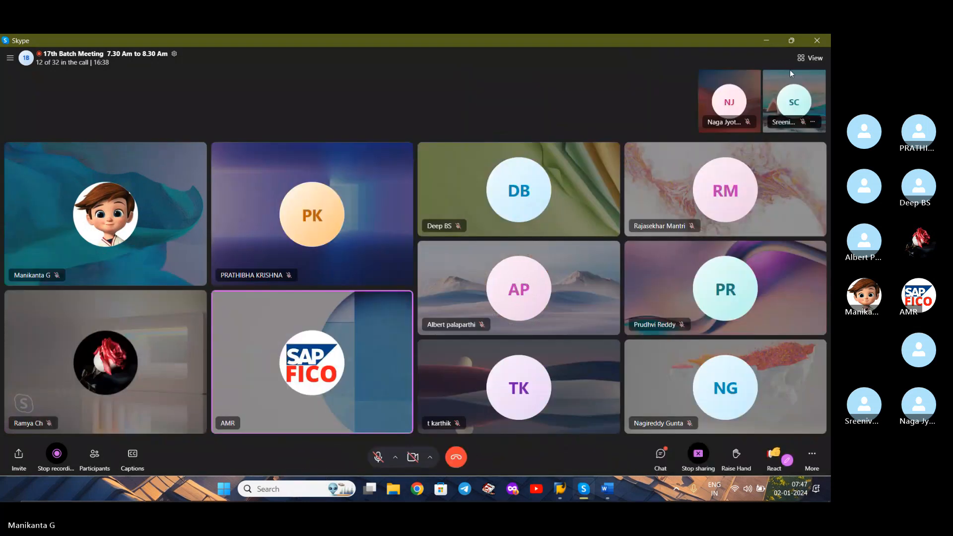
pyautogui.click(765, 41)
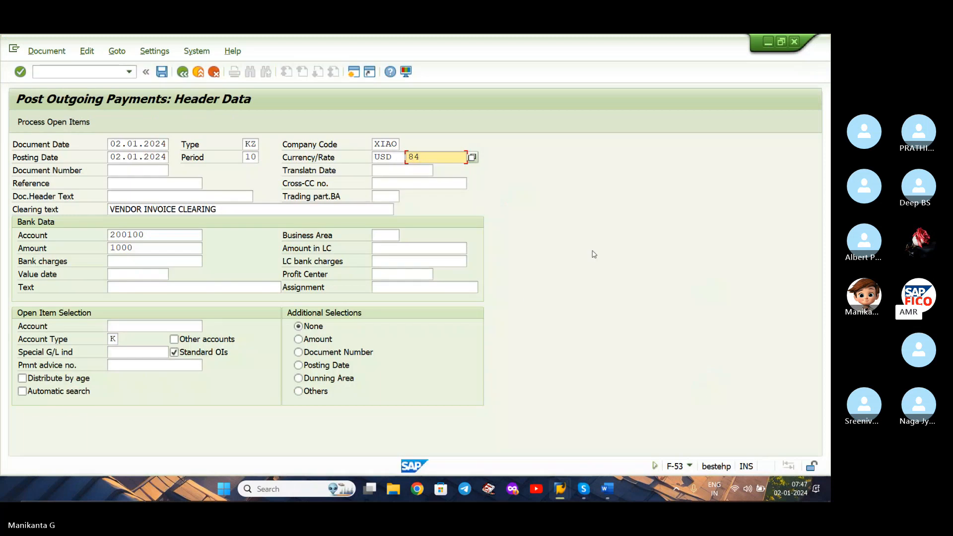
pyautogui.click(750, 112)
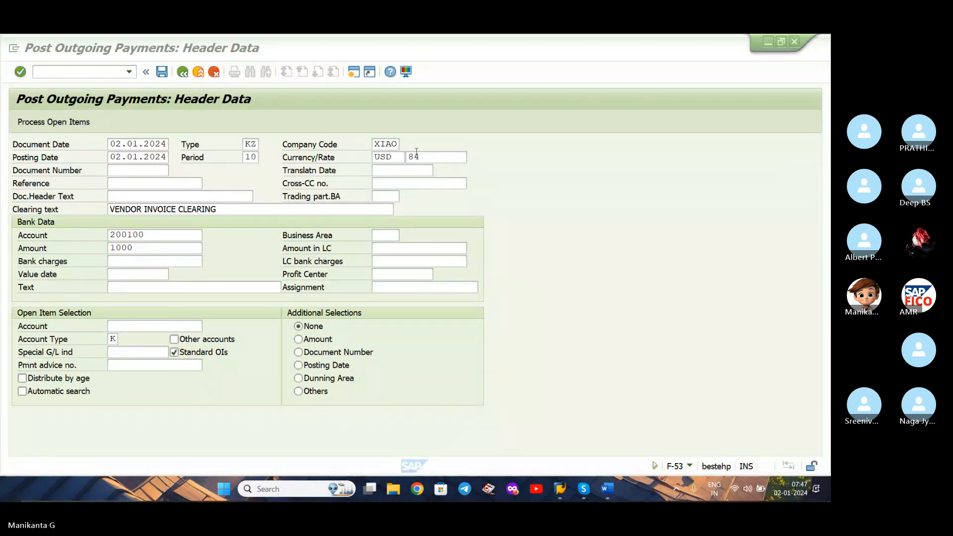
# Fill in the bank data text as VENDOR INVOICE CLEARING.
pyautogui.click(137, 248)
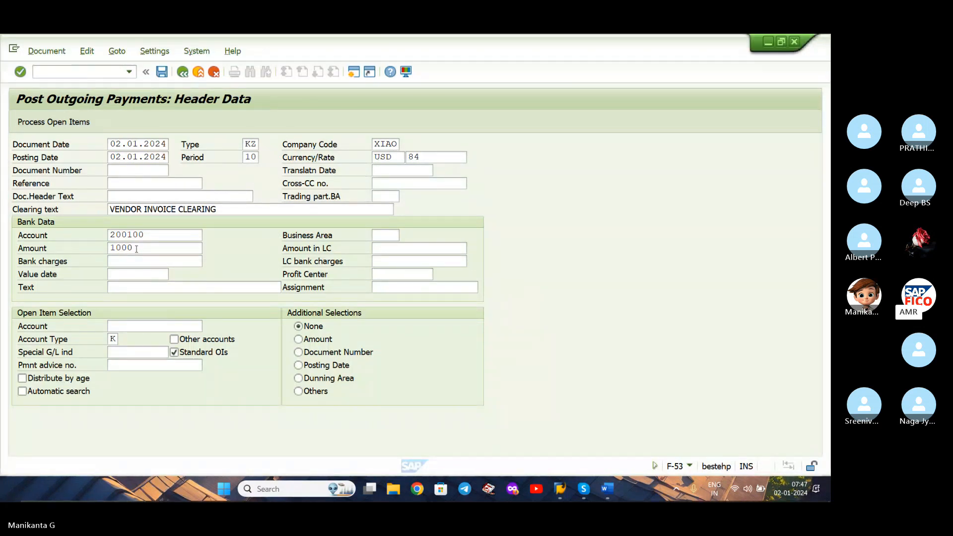
pyautogui.click(133, 287)
pyautogui.write('VE')
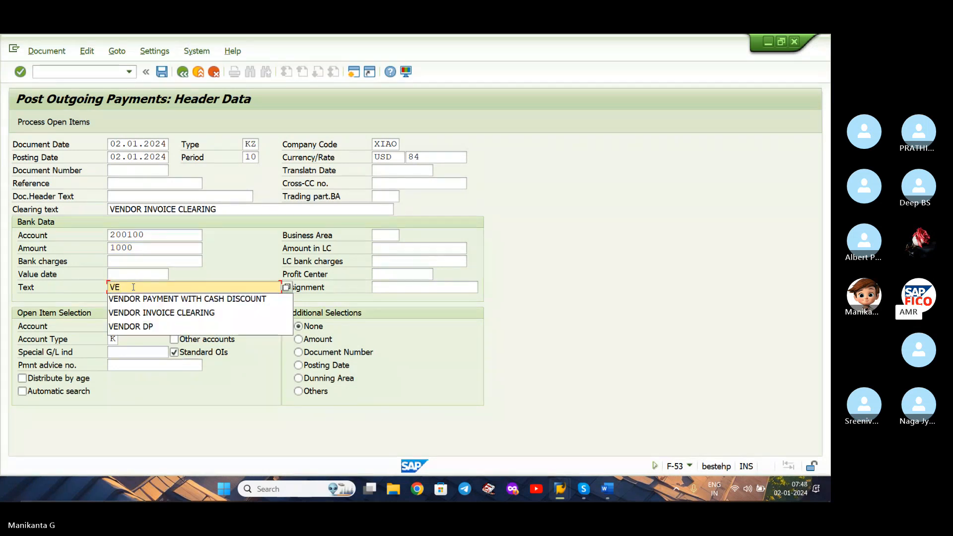
pyautogui.press('Down')
pyautogui.press('Down')
pyautogui.press('Return')
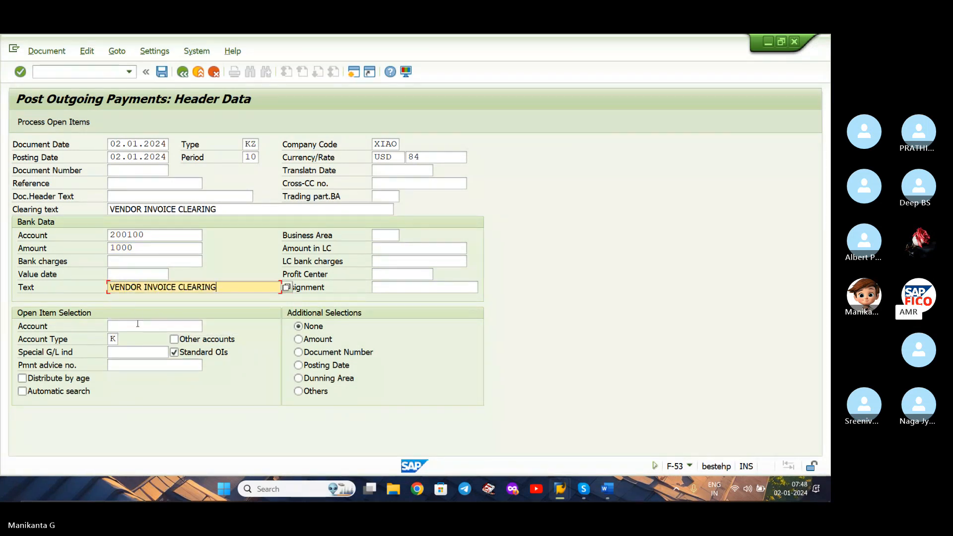
# Choose vendor AVENGERS for the open item selection and process its open items, accepting the exchange rate deviation.
pyautogui.click(137, 326)
pyautogui.click(207, 326)
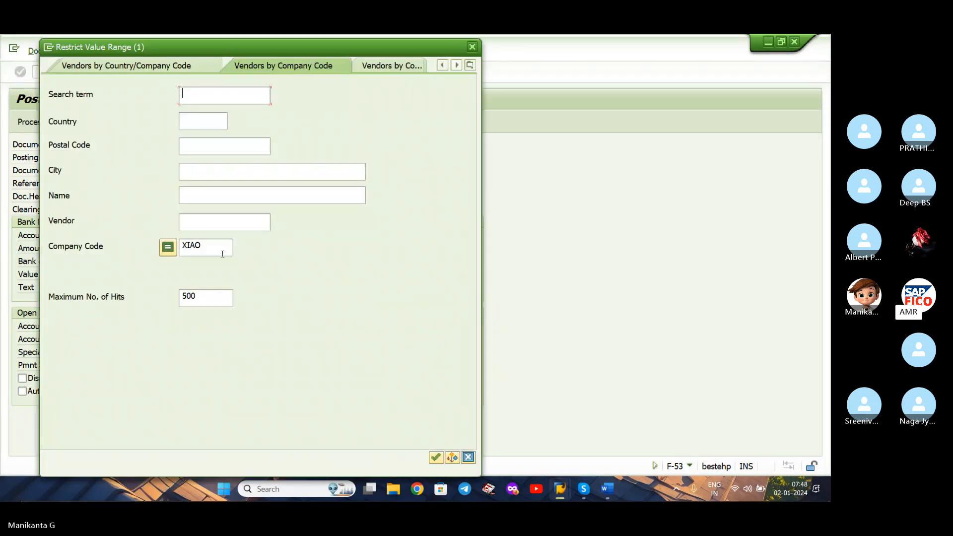
pyautogui.press('Return')
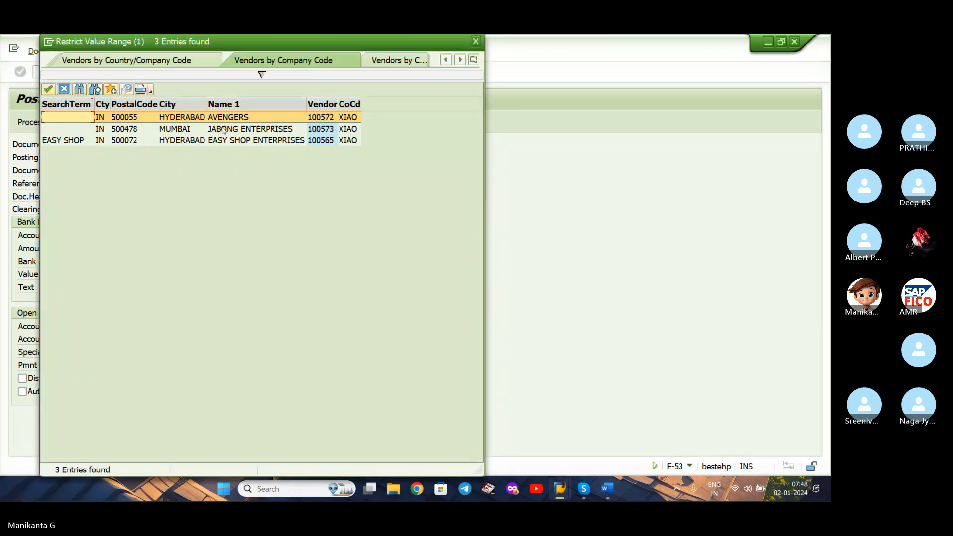
pyautogui.doubleClick(231, 118)
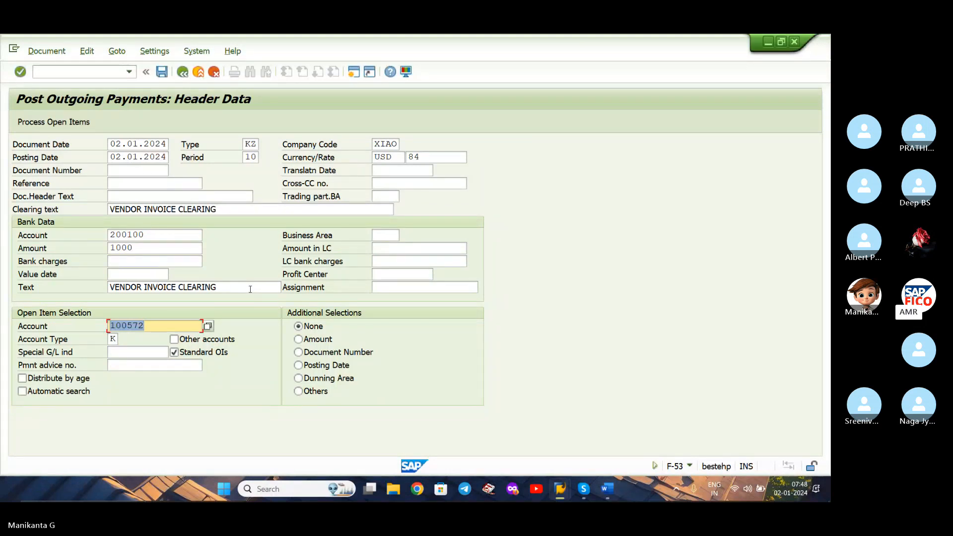
pyautogui.click(68, 124)
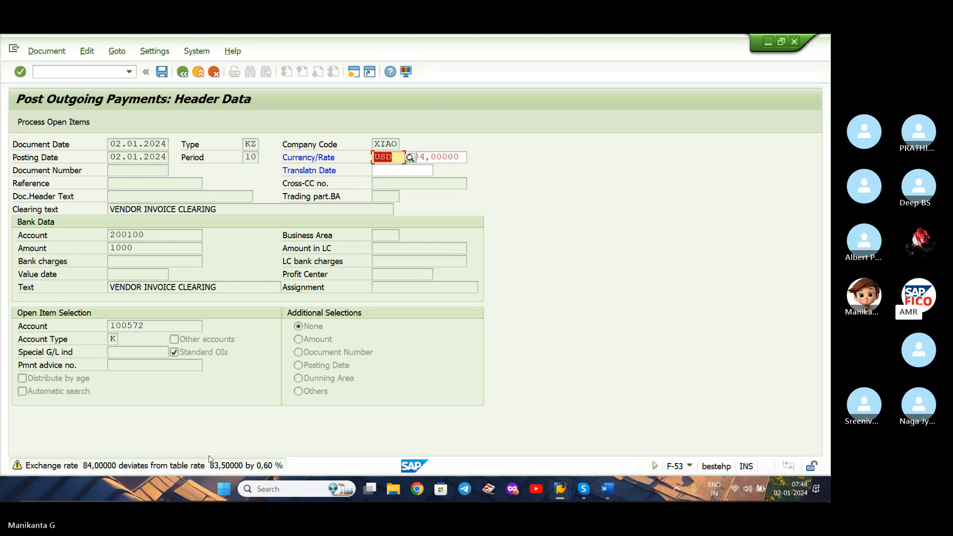
pyautogui.press('Return')
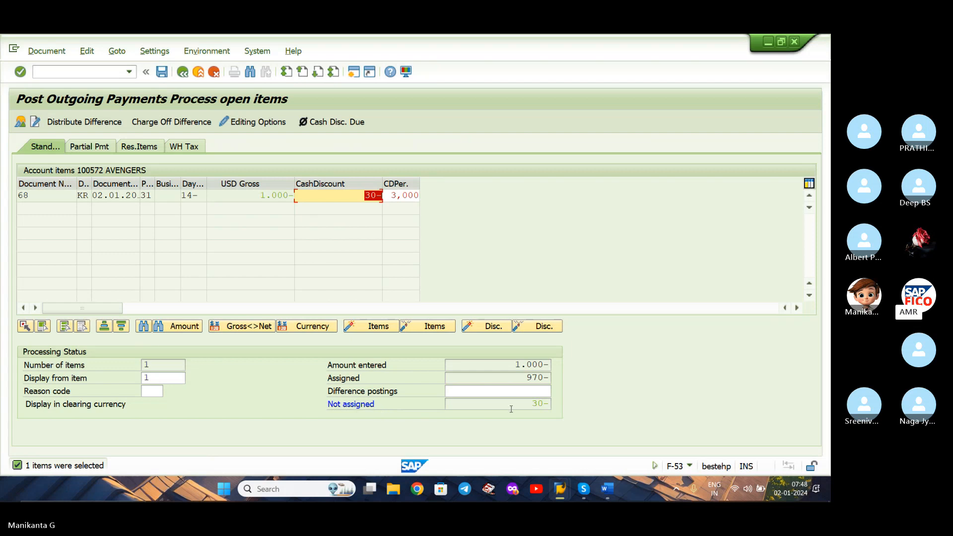
# Deactivate the cash discount on the AVENGERS invoice item and simulate the payment document.
pyautogui.doubleClick(329, 198)
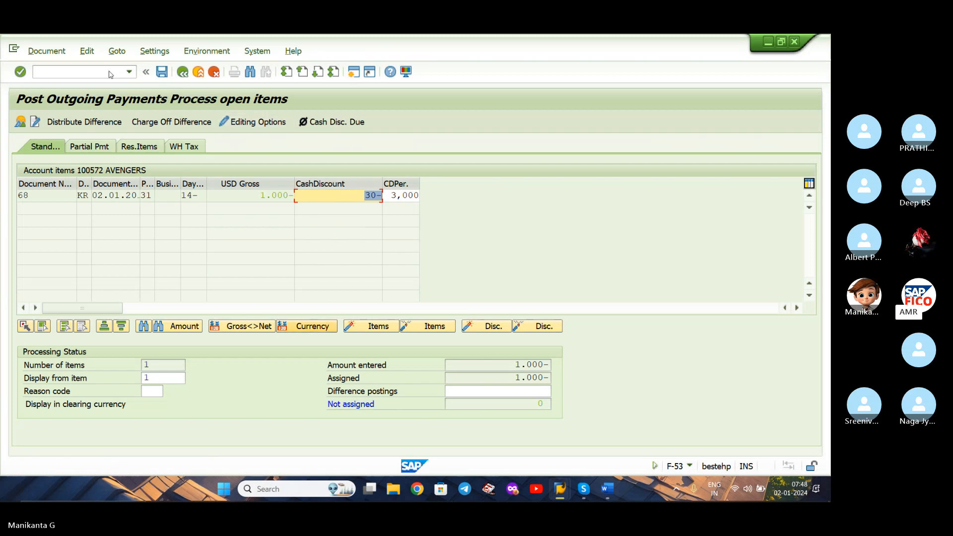
pyautogui.click(62, 54)
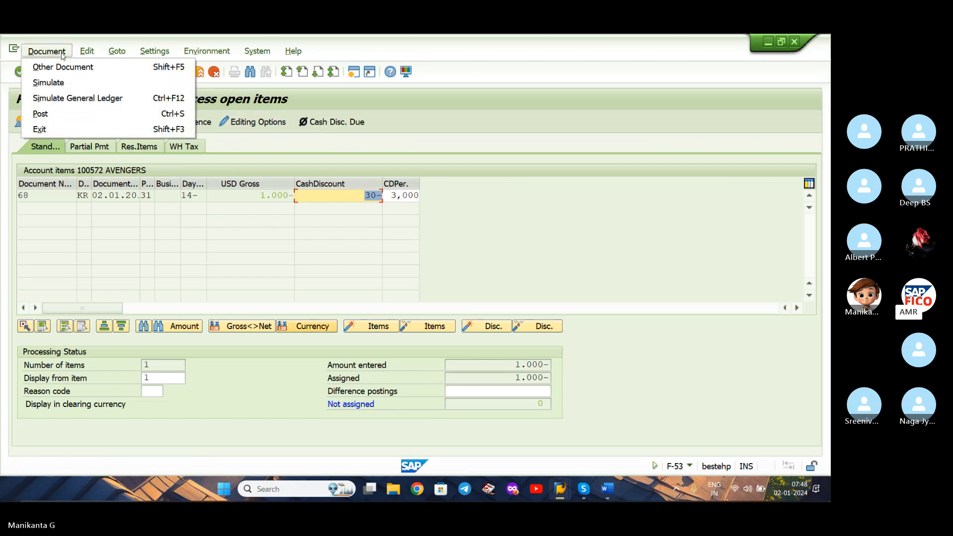
pyautogui.click(71, 84)
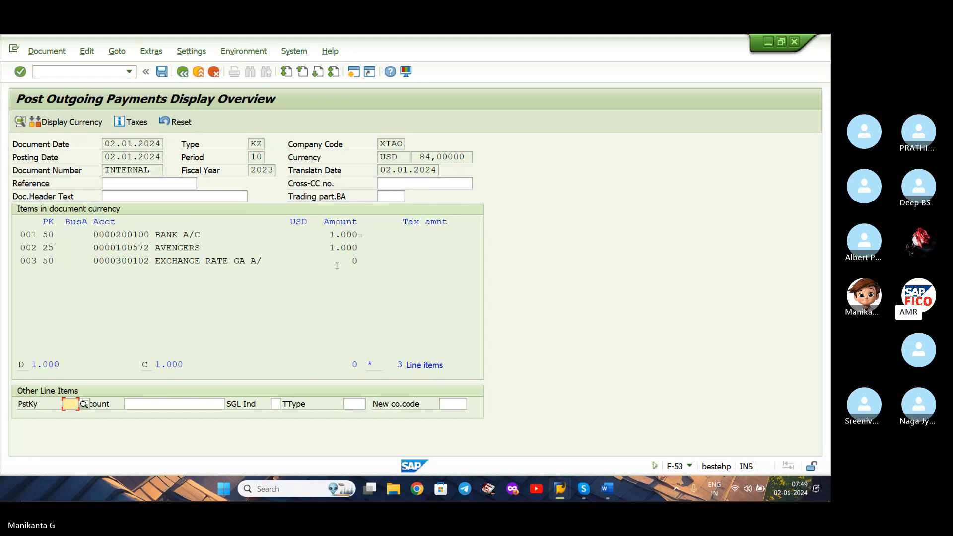
# Display the simulated line items in local currency and examine the exchange rate gain amount.
pyautogui.click(71, 123)
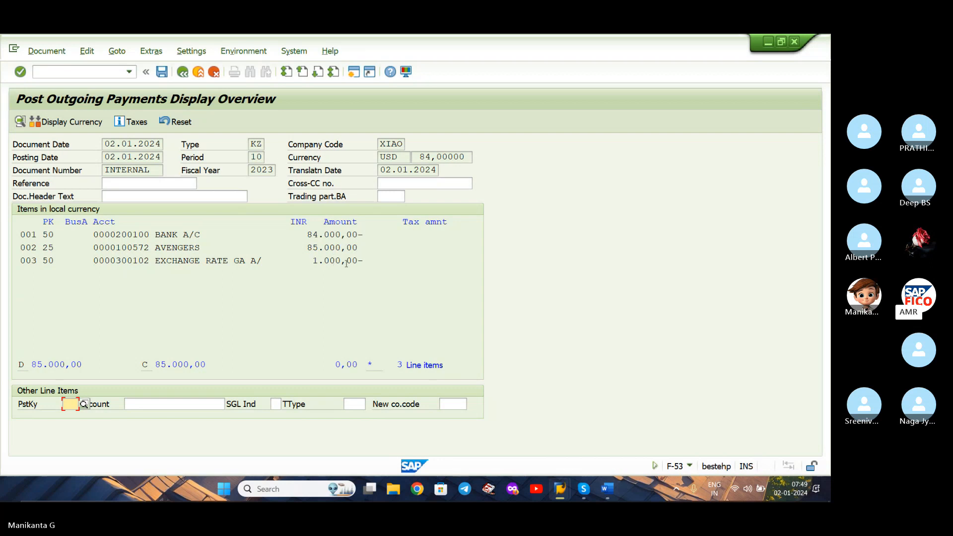
pyautogui.moveTo(346, 262); pyautogui.dragTo(308, 261)
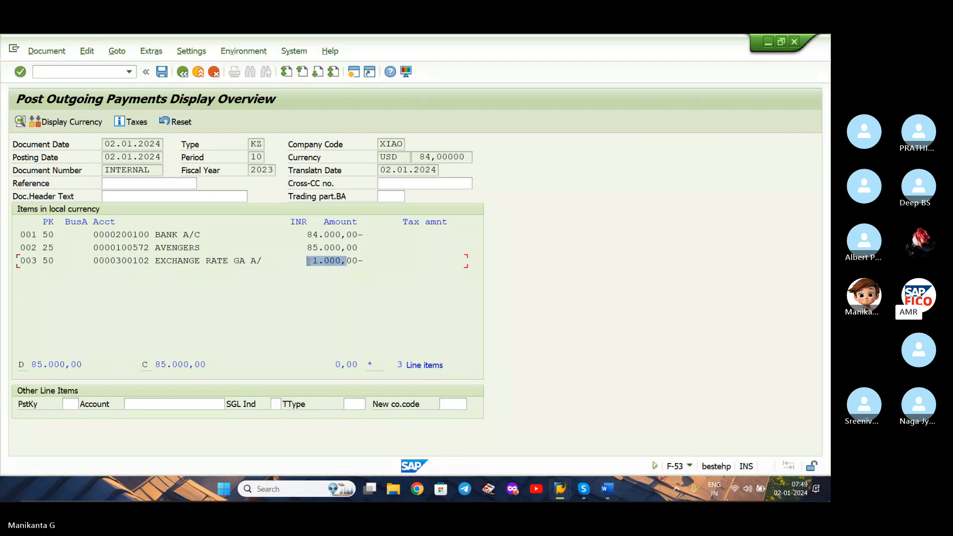
pyautogui.click(432, 265)
# Switch to Skype, unmute the call microphone, and return to the simulated payment in SAP.
pyautogui.click(577, 489)
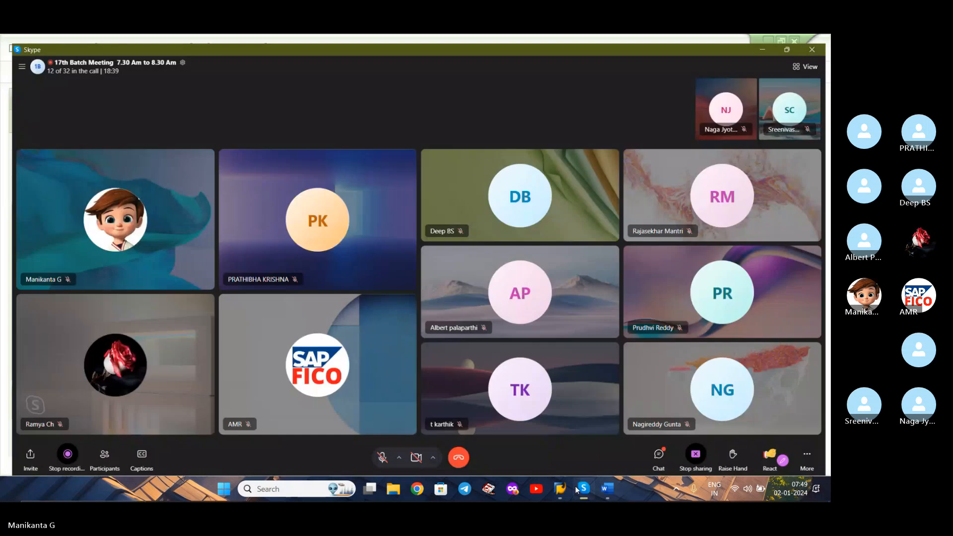
pyautogui.click(381, 457)
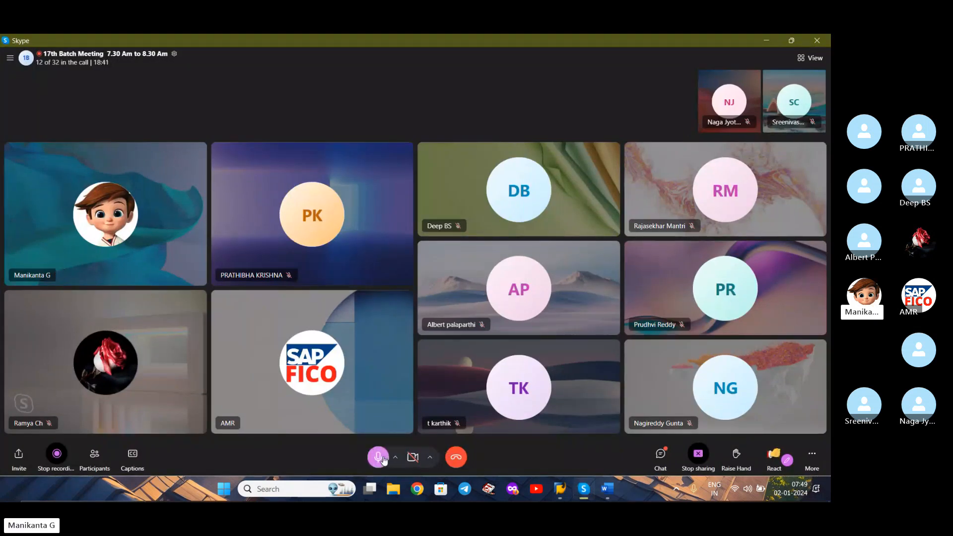
pyautogui.click(765, 40)
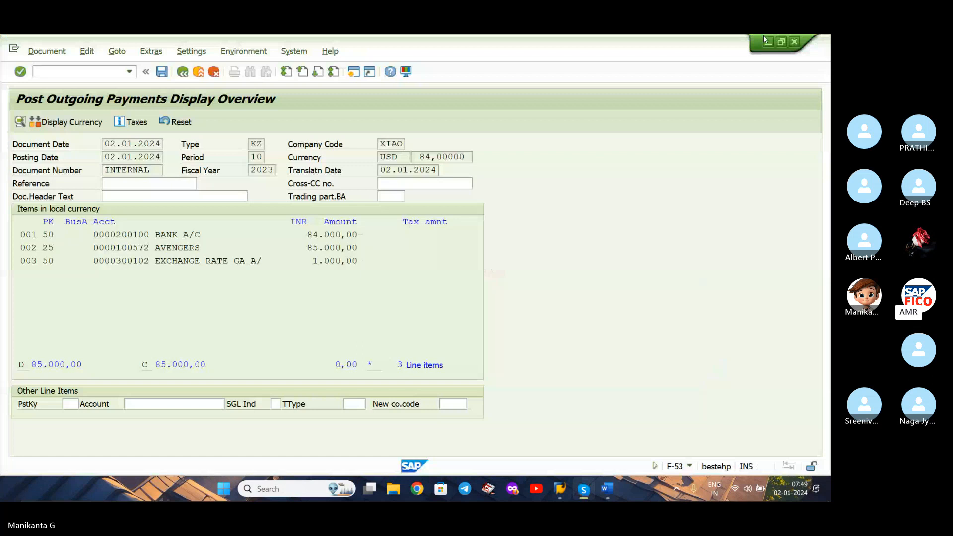
# Post the simulated outgoing payment document.
pyautogui.click(749, 117)
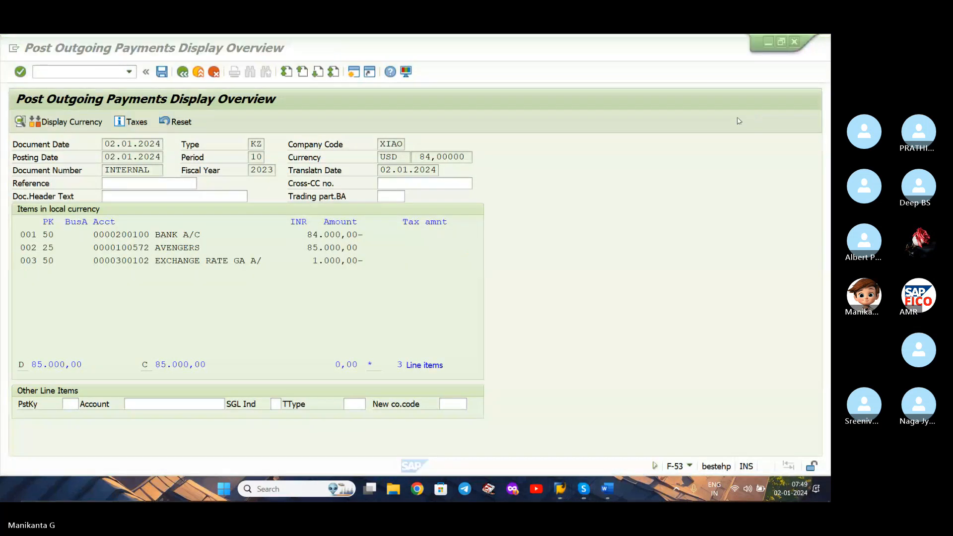
pyautogui.click(162, 72)
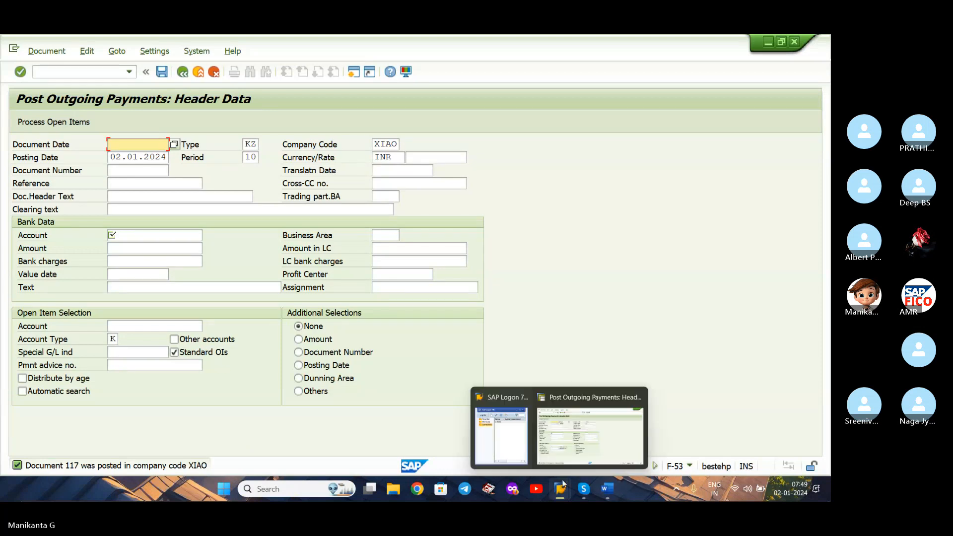
# Check the Word transaction list and bring up the Skype call.
pyautogui.click(605, 488)
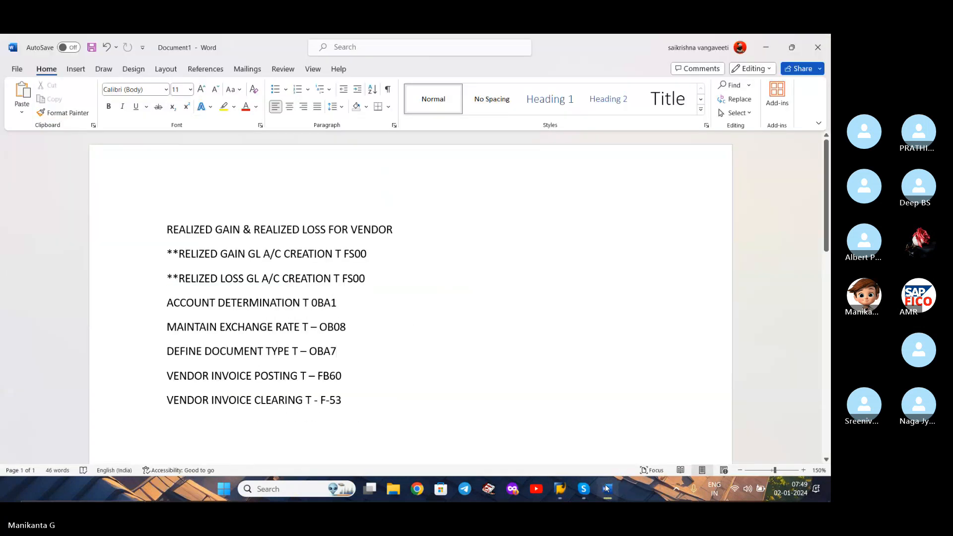
pyautogui.click(606, 489)
pyautogui.click(584, 489)
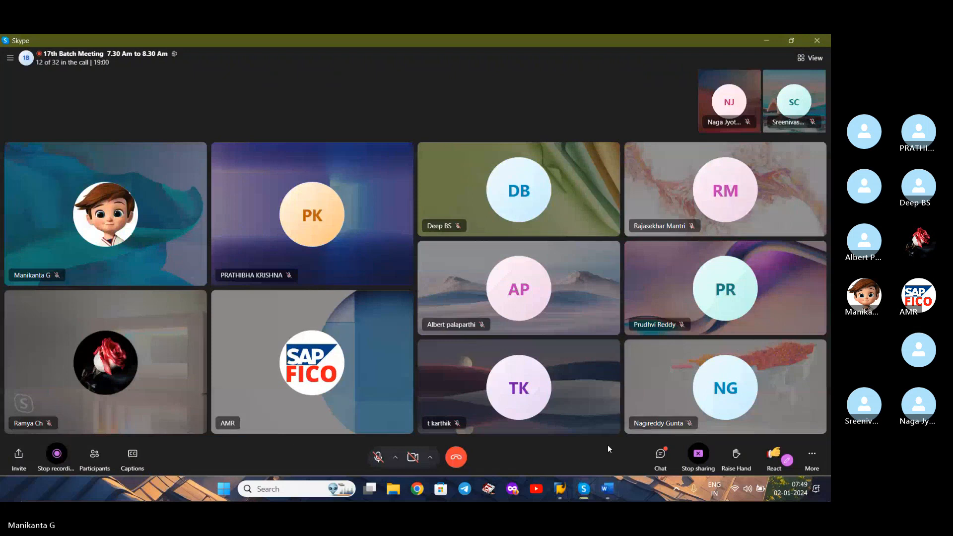
# Review the Skype call chat, close it, and switch back to the outgoing payment window in SAP.
pyautogui.click(661, 454)
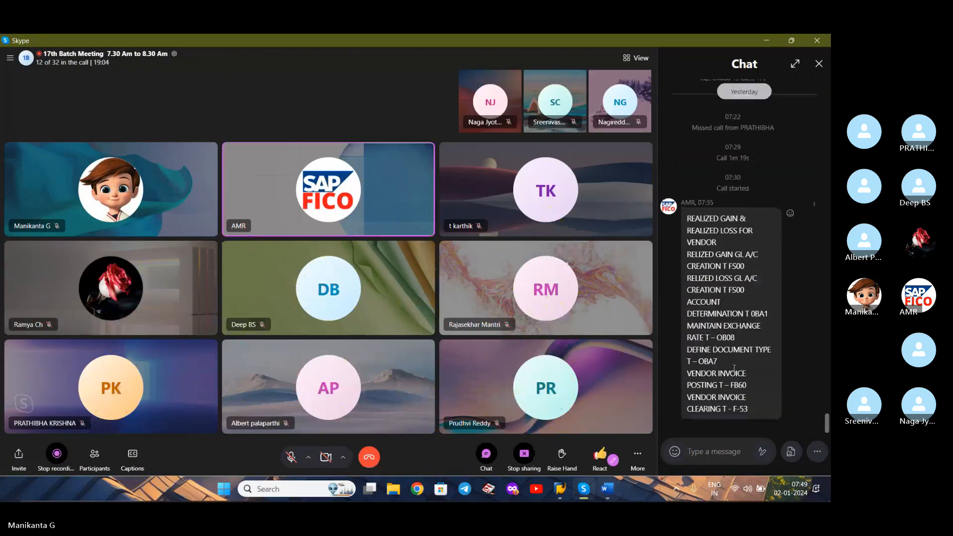
pyautogui.click(490, 457)
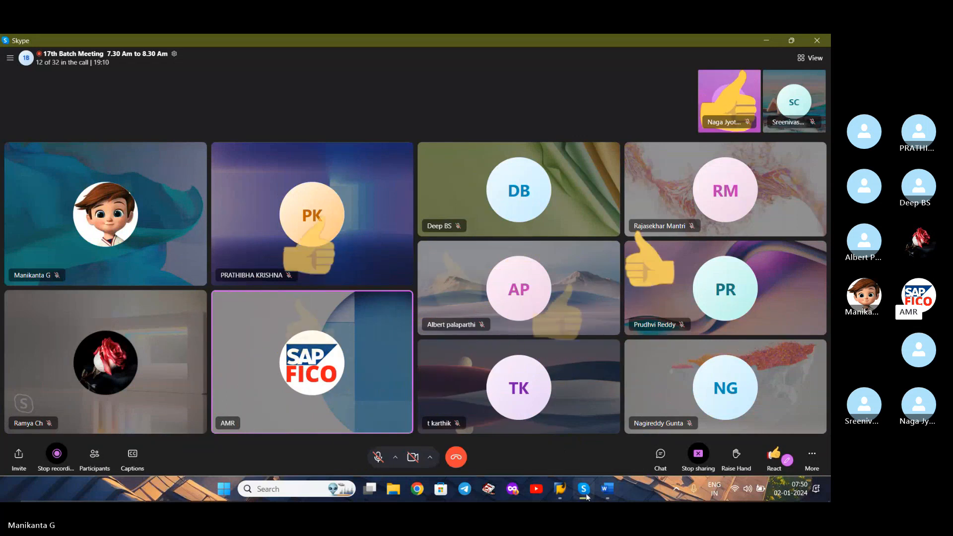
pyautogui.click(560, 489)
pyautogui.click(589, 452)
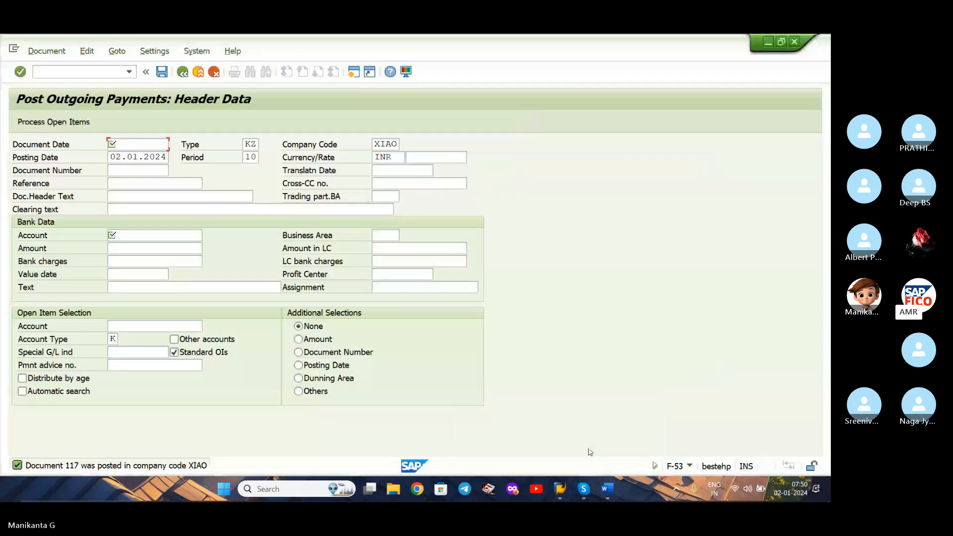
# Leave the outgoing payment entry and open vendor invoice entry with transaction FB60.
pyautogui.click(173, 144)
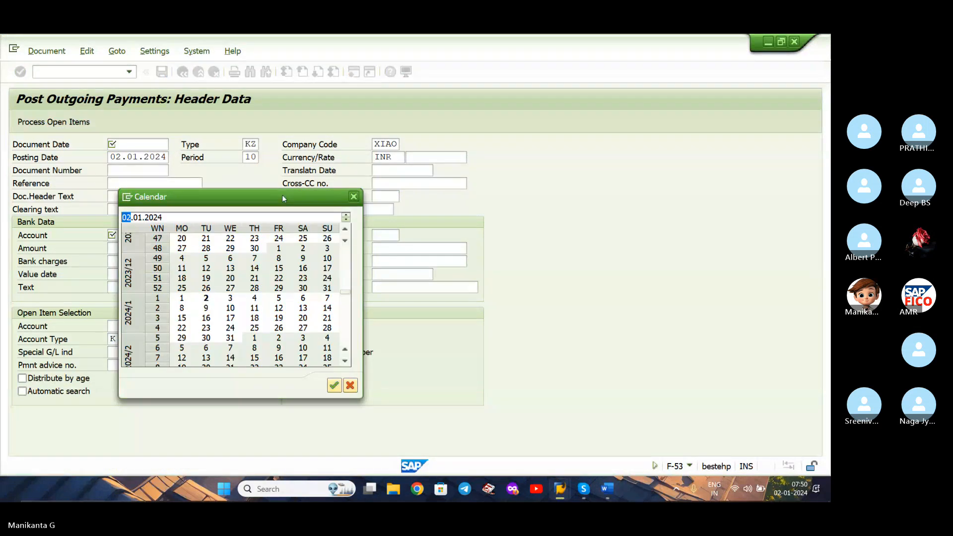
pyautogui.click(354, 197)
pyautogui.click(125, 72)
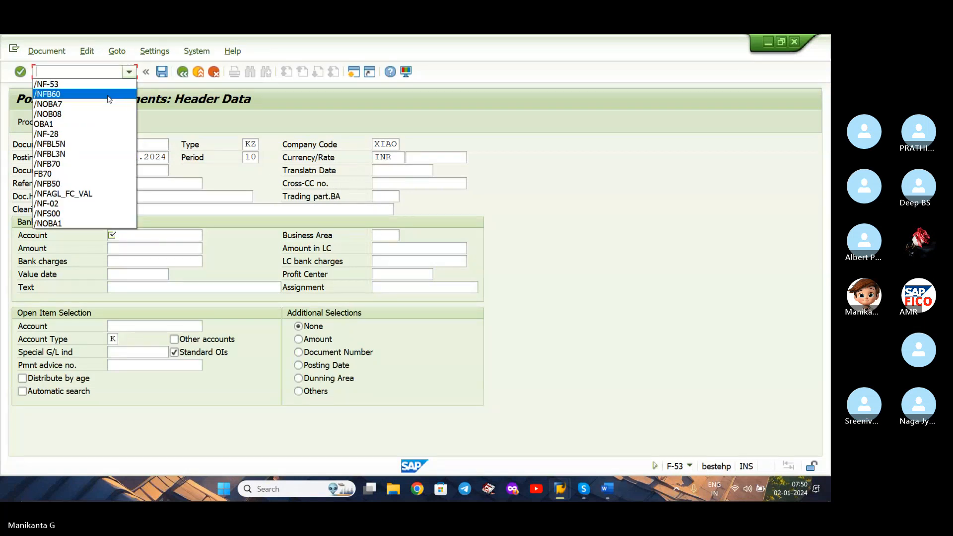
pyautogui.click(109, 94)
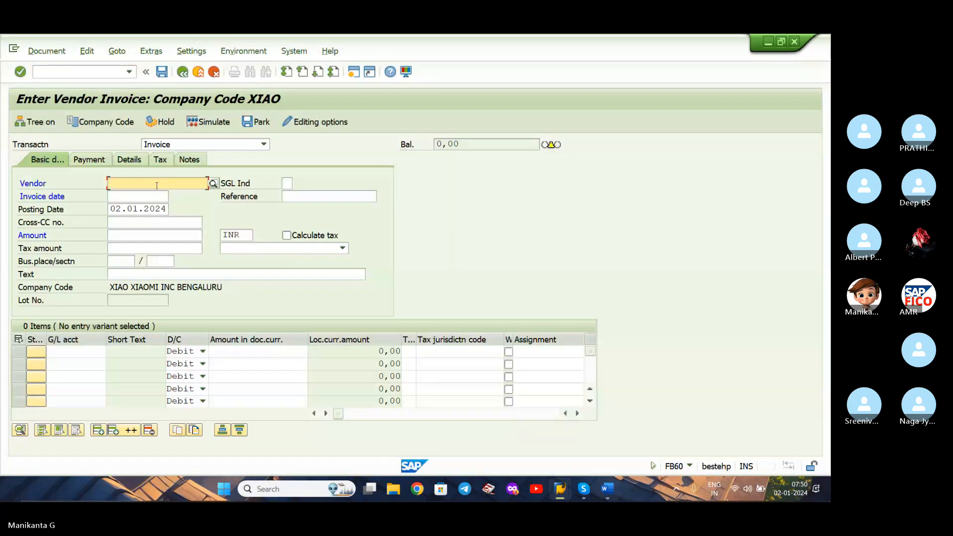
# Look up the vendors of company code XIAO and choose JABONG ENTERPRISES as the invoice vendor.
pyautogui.click(213, 183)
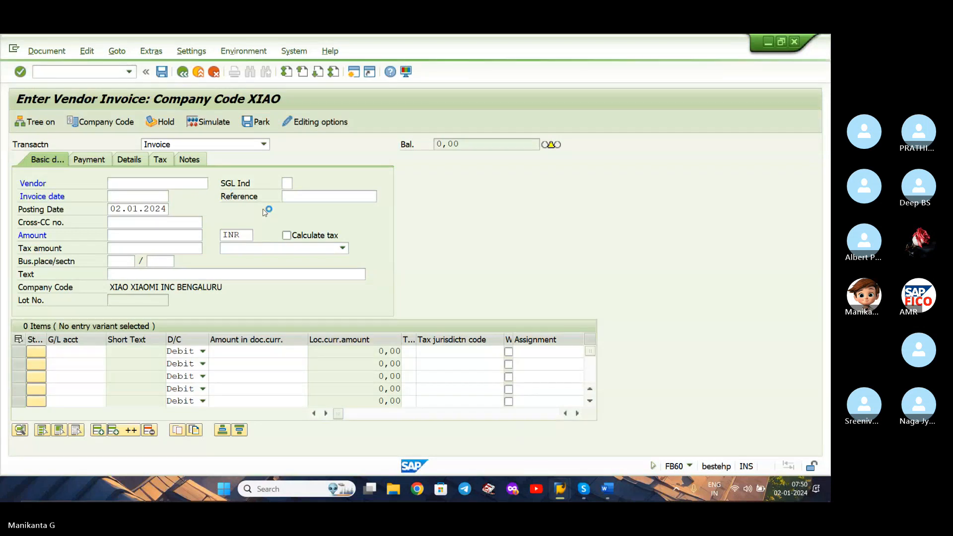
pyautogui.click(265, 242)
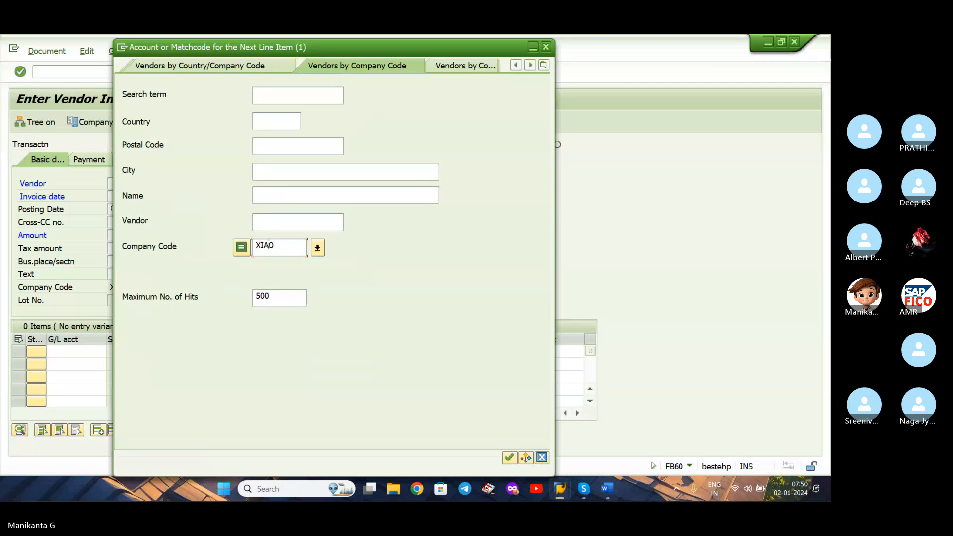
pyautogui.press('Return')
pyautogui.doubleClick(298, 126)
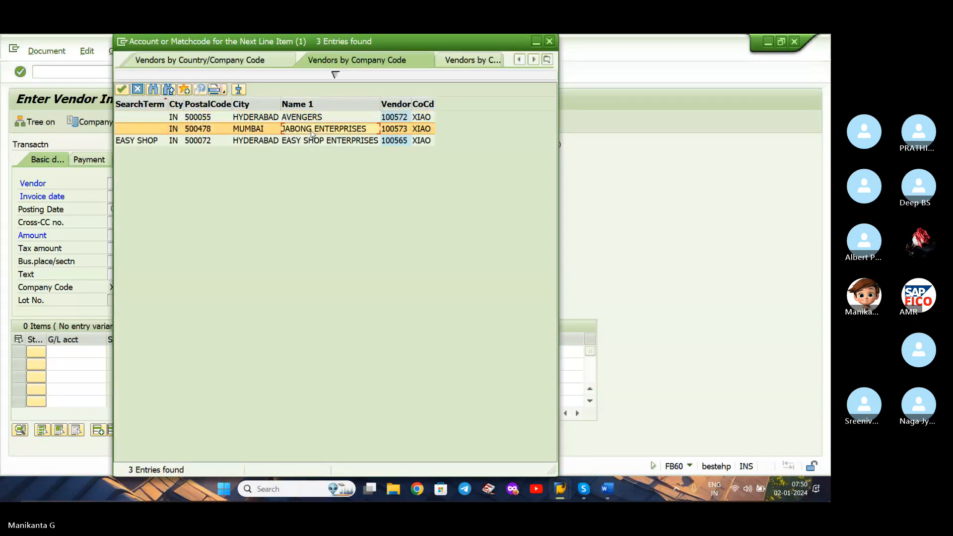
pyautogui.press('Tab')
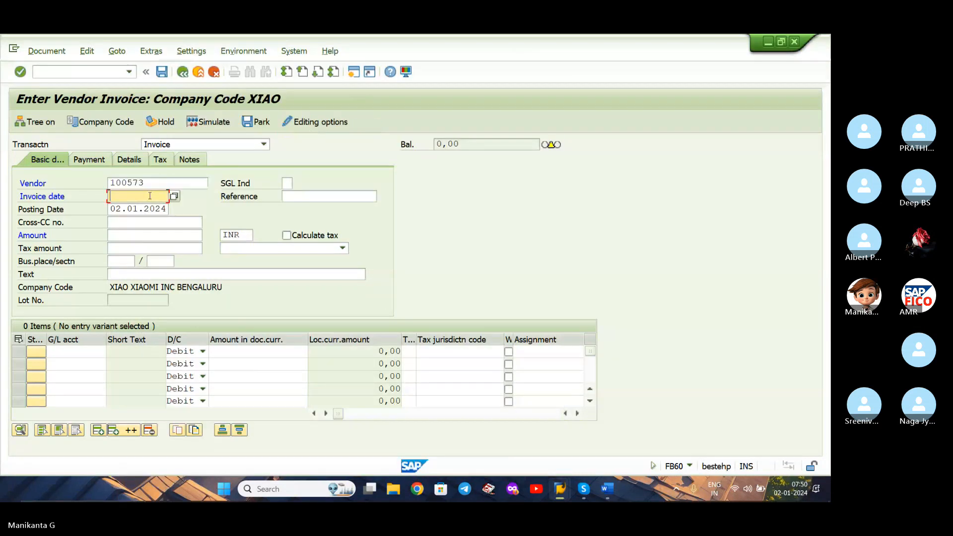
# Date the vendor invoice 02.01.2024 and set its amount to 2000 in currency USD.
pyautogui.click(173, 201)
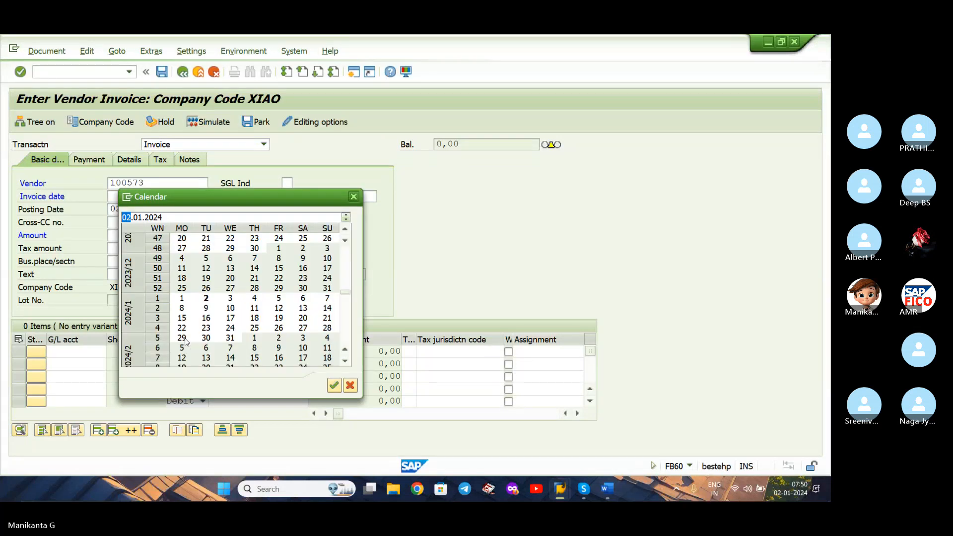
pyautogui.press('Return')
pyautogui.click(166, 235)
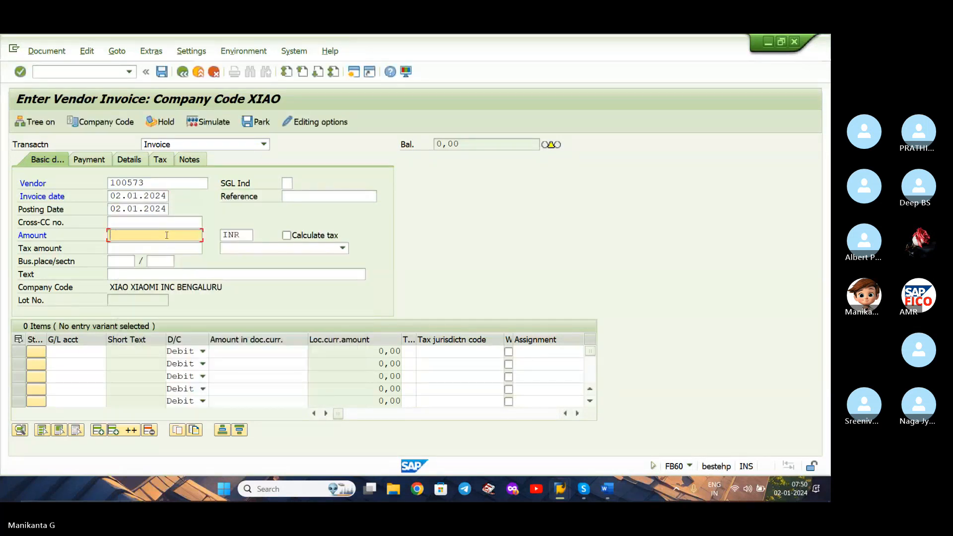
pyautogui.write('2000')
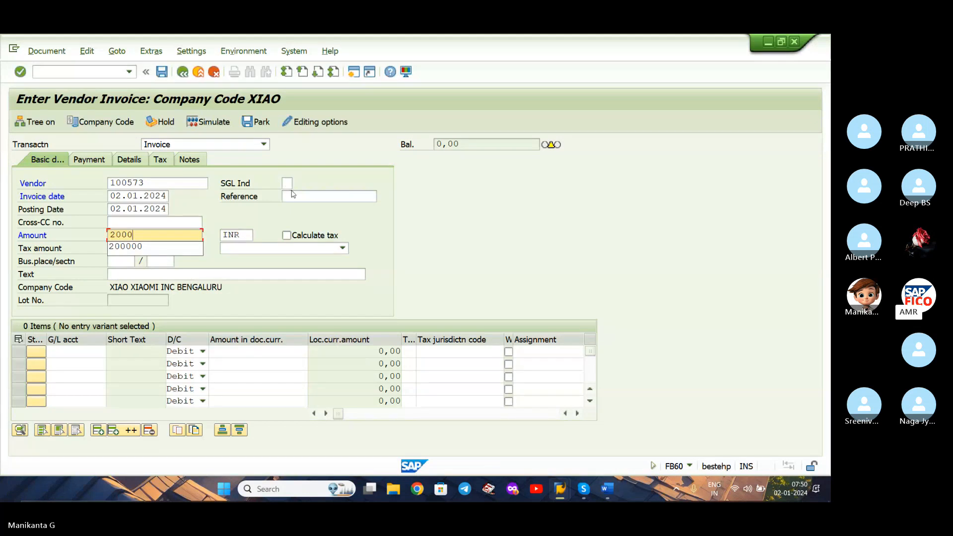
pyautogui.click(231, 260)
pyautogui.press('Tab')
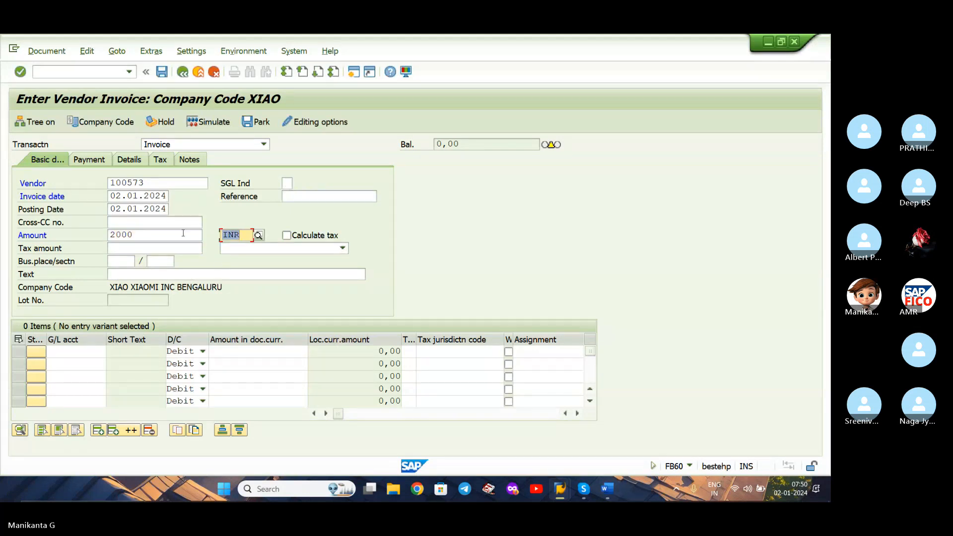
pyautogui.write('USD')
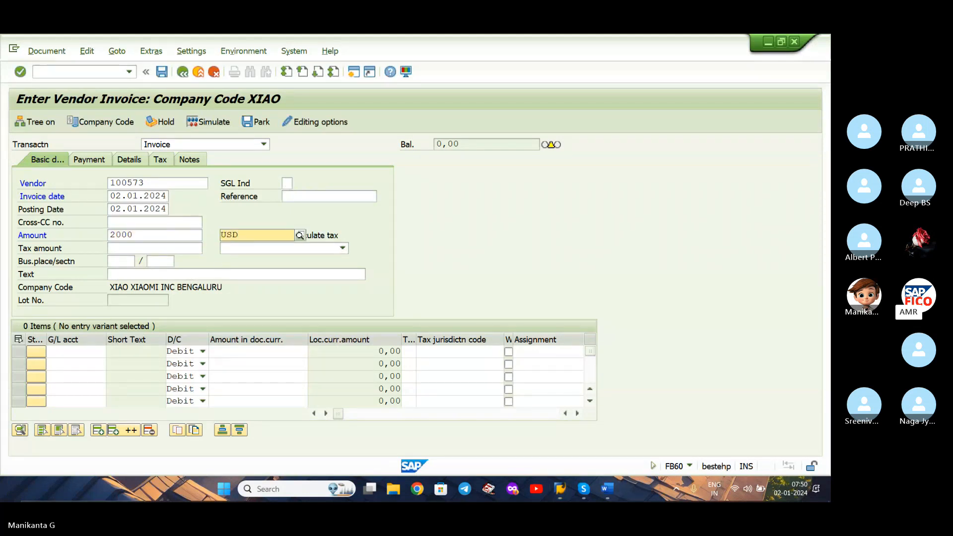
pyautogui.press('Down')
pyautogui.press('Return')
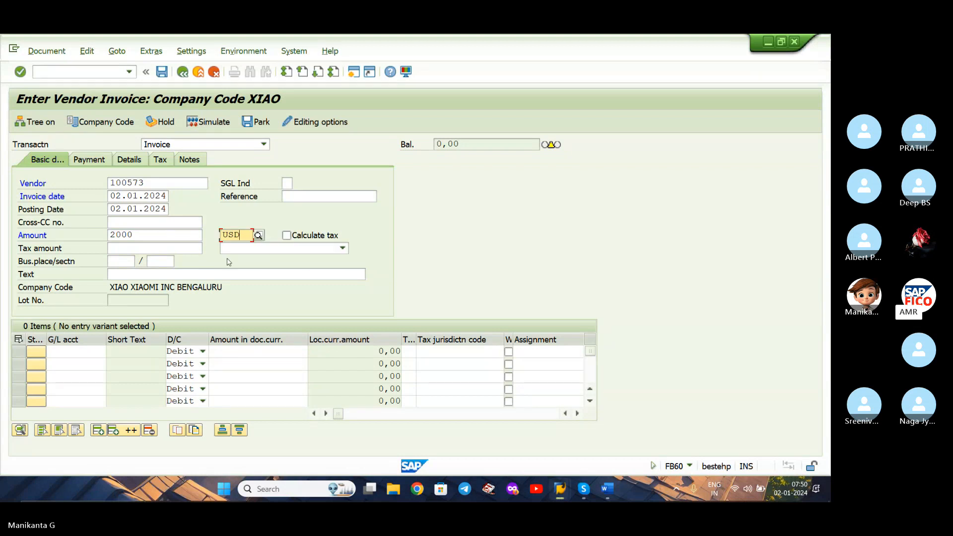
# Add a debit line for 2000 to the raw material G/L account 200103.
pyautogui.click(92, 350)
pyautogui.click(112, 352)
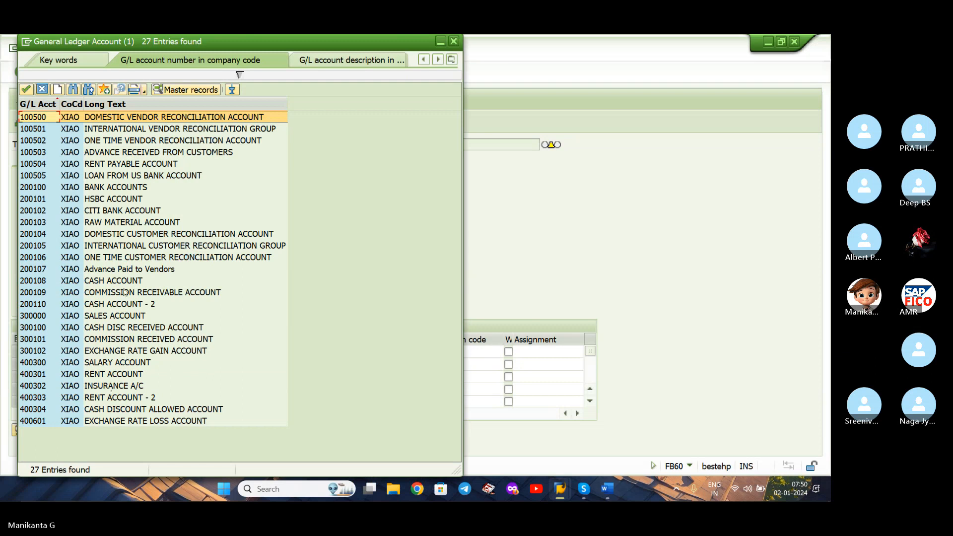
pyautogui.doubleClick(123, 220)
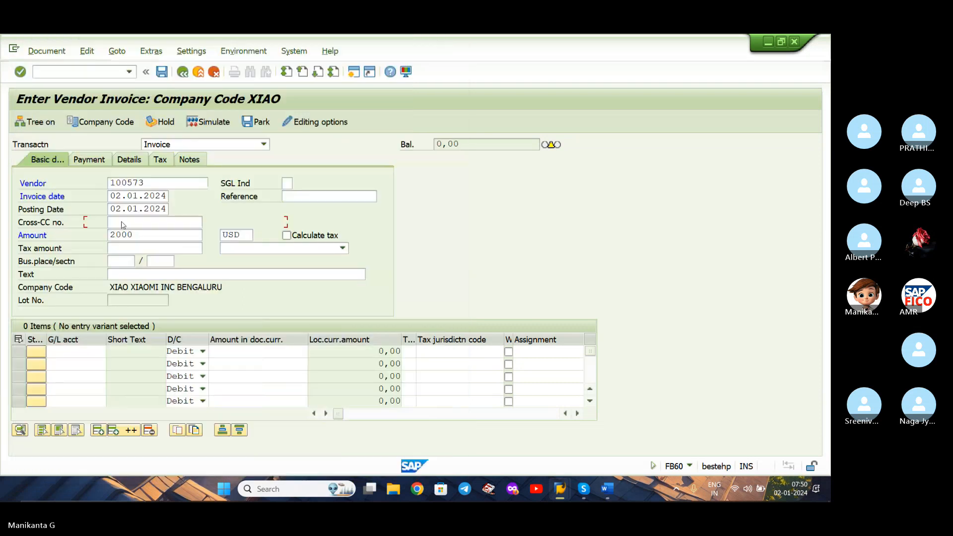
pyautogui.click(238, 351)
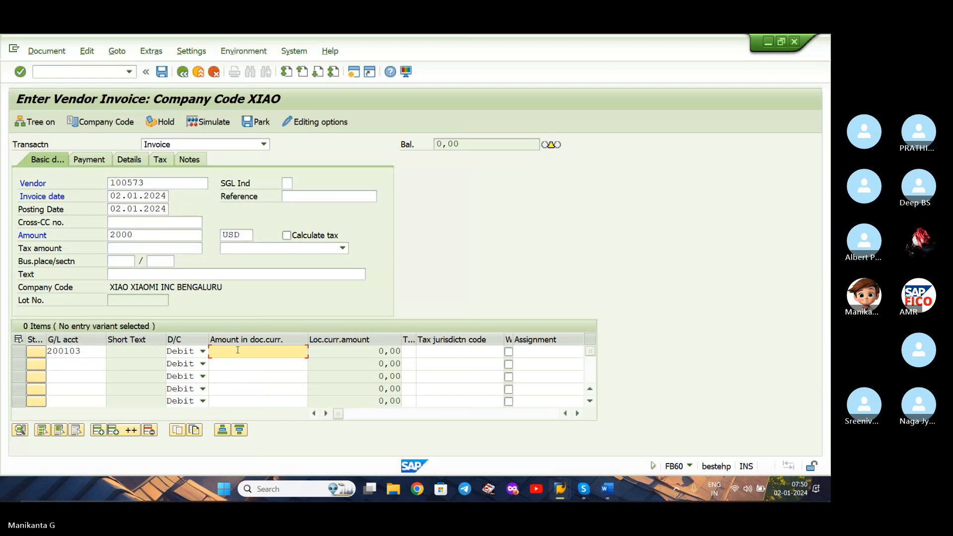
pyautogui.write('2000')
# Validate the invoice entries, simulate the posting, and post the vendor invoice.
pyautogui.press('Return')
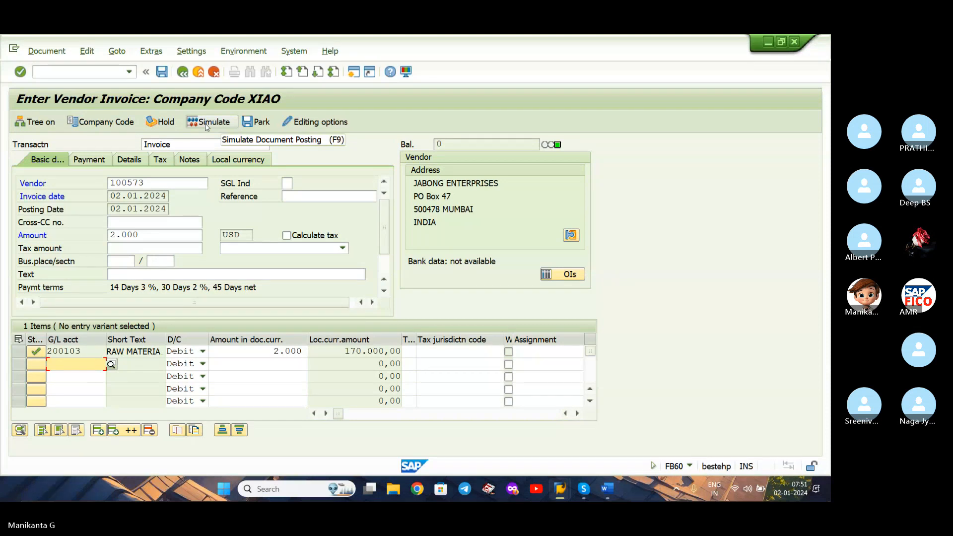
pyautogui.click(206, 124)
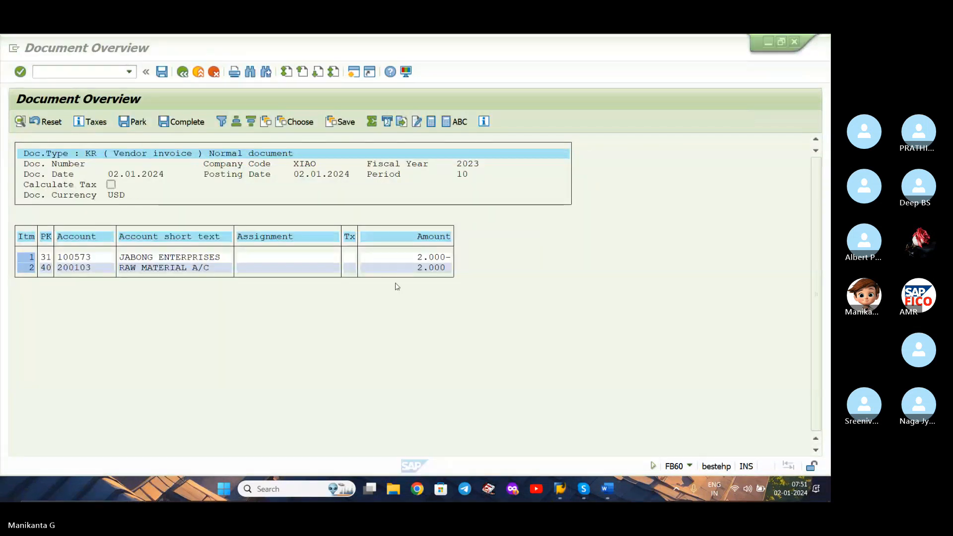
pyautogui.click(160, 76)
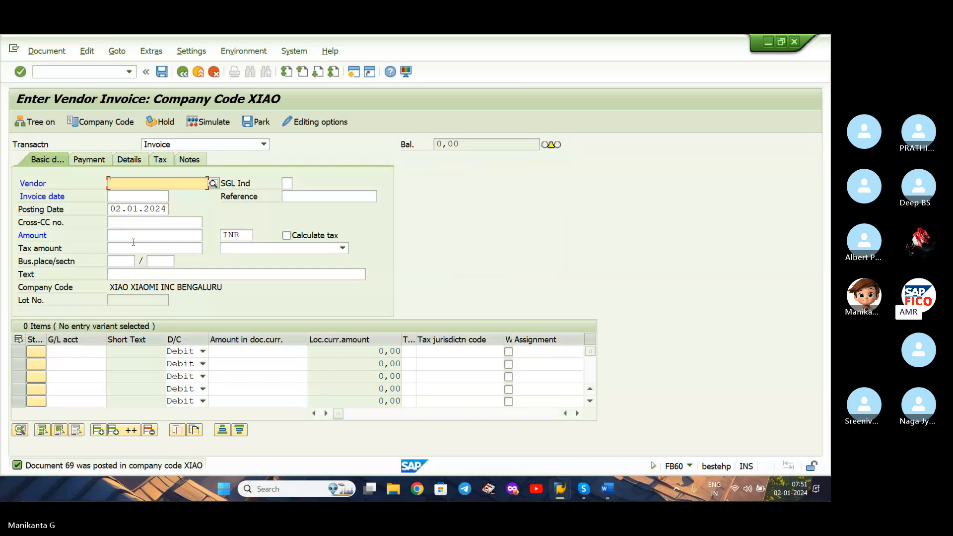
# Open the outgoing payment posting with transaction F-53.
pyautogui.click(80, 72)
pyautogui.press('Escape')
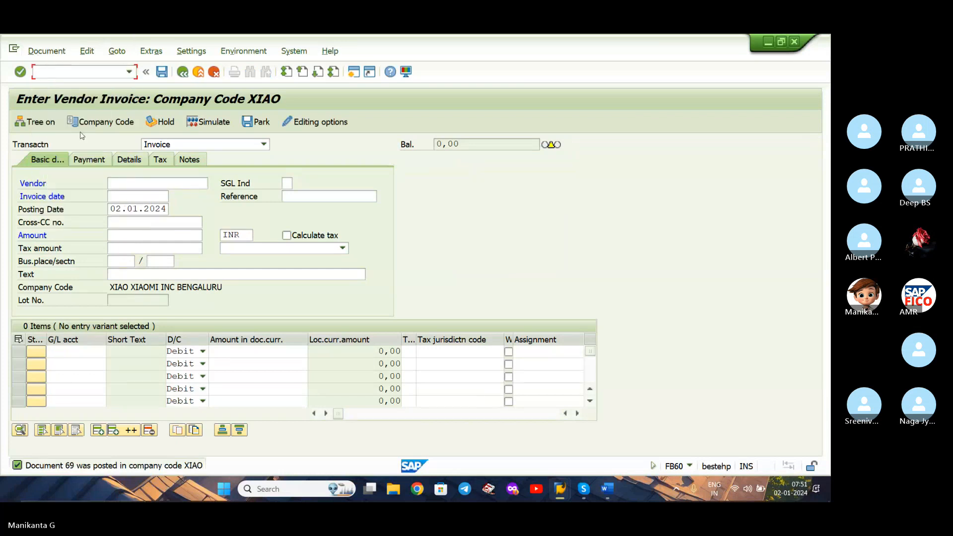
pyautogui.click(47, 51)
pyautogui.click(131, 78)
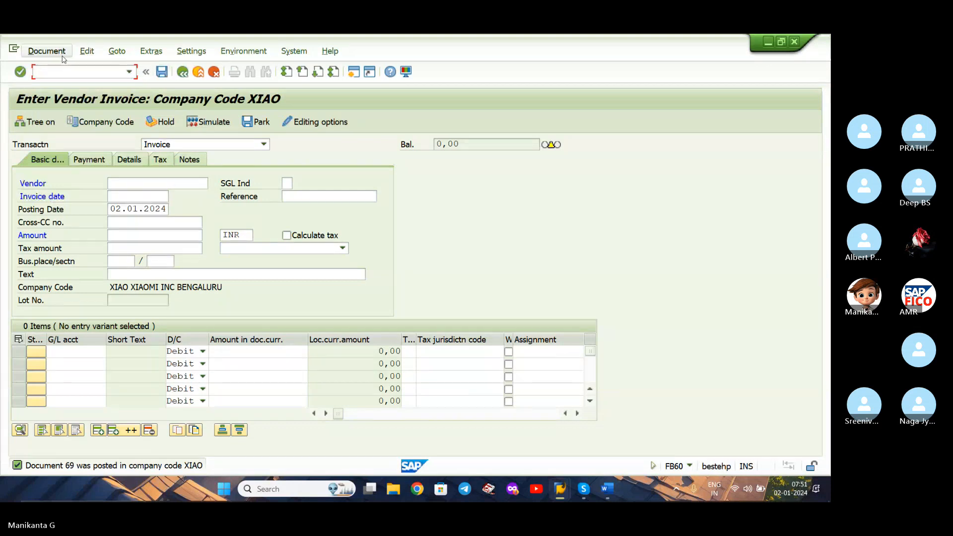
pyautogui.click(129, 72)
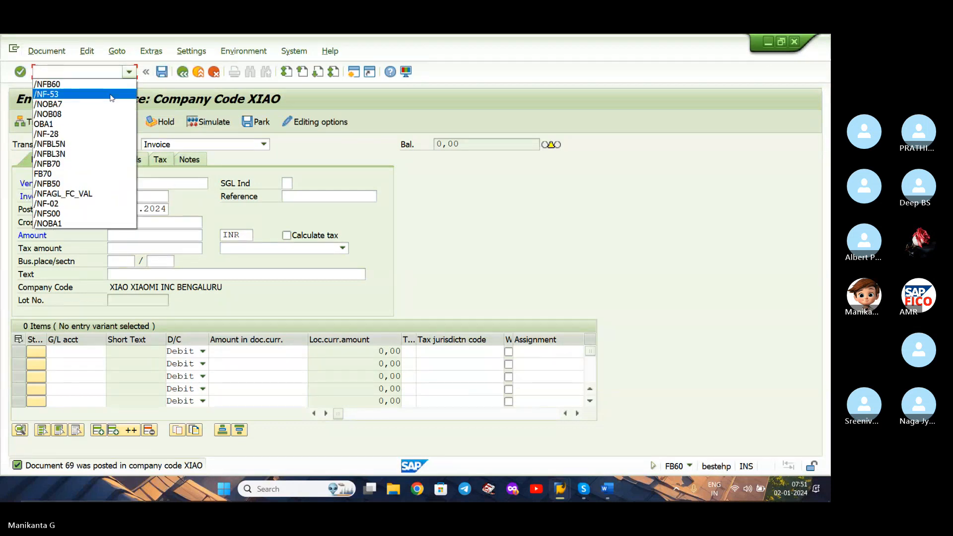
pyautogui.click(111, 95)
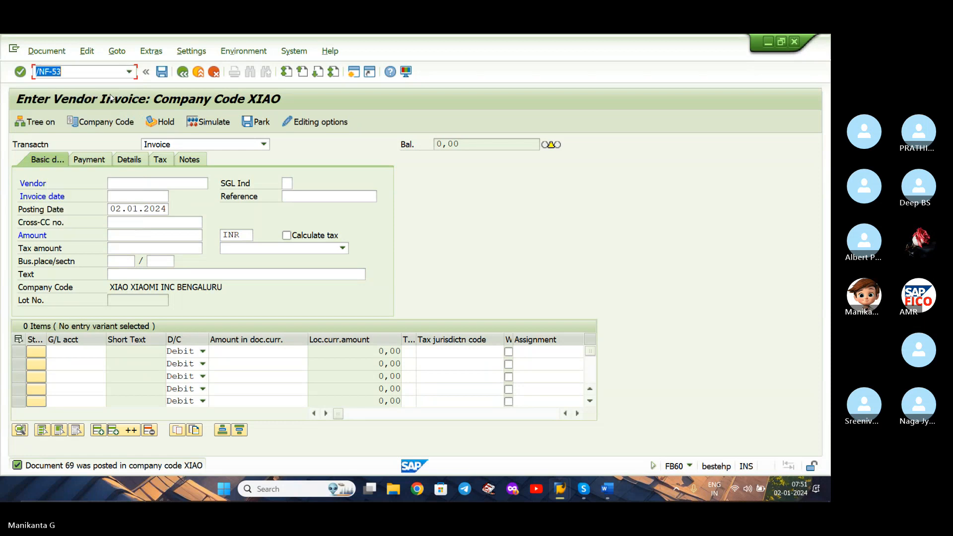
pyautogui.press('Return')
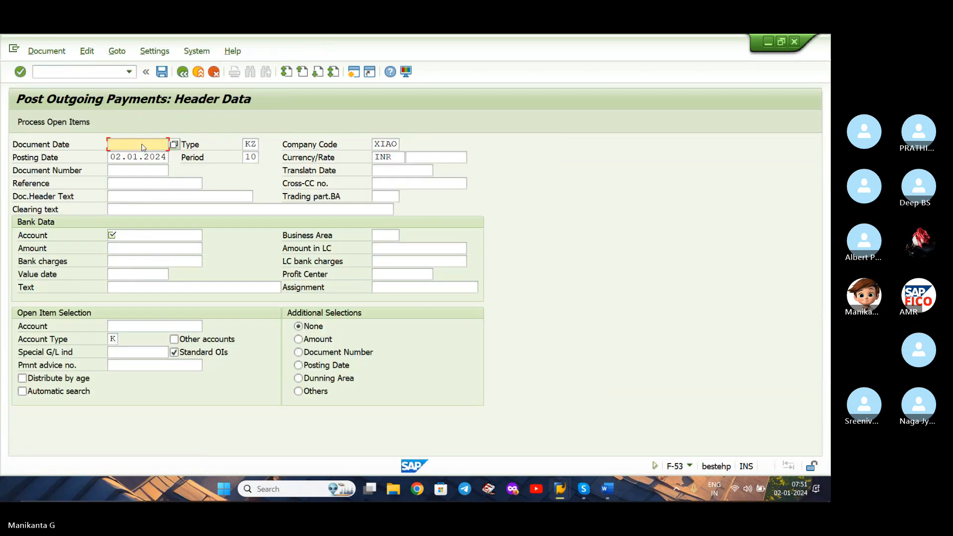
# Set the payment's document date to 02.01.2024 and its clearing text to VENDOR INVOICE CLEARING.
pyautogui.write('02')
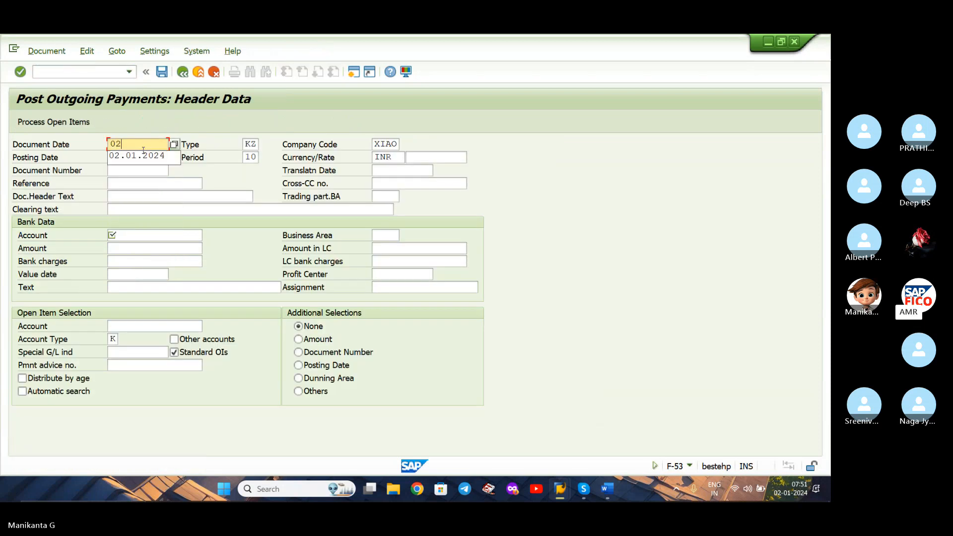
pyautogui.write('.01.2024')
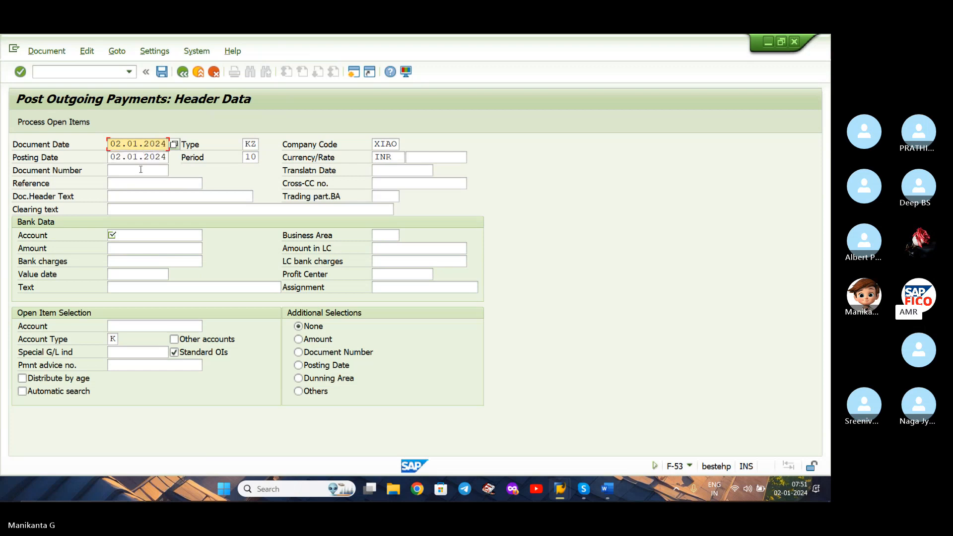
pyautogui.click(139, 209)
pyautogui.write('VE')
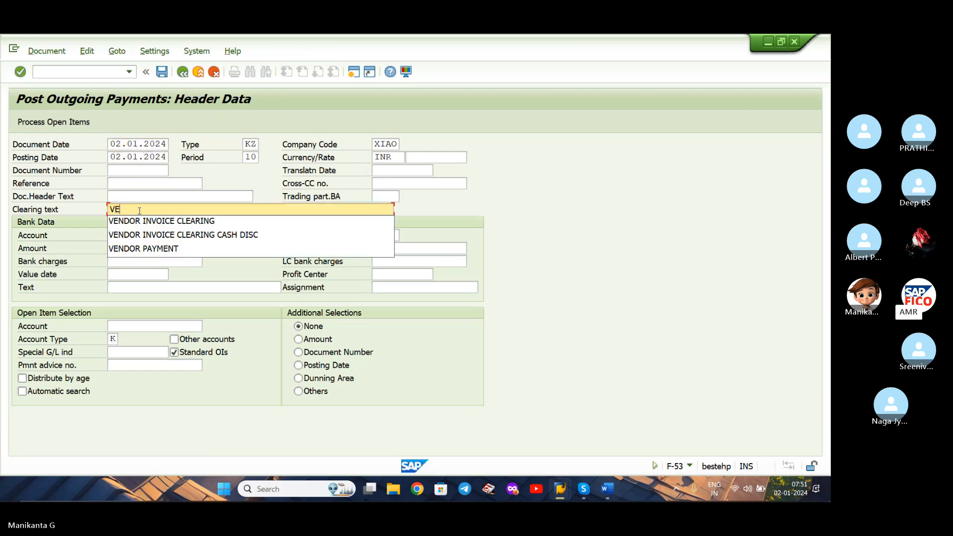
pyautogui.press('Down')
pyautogui.press('Return')
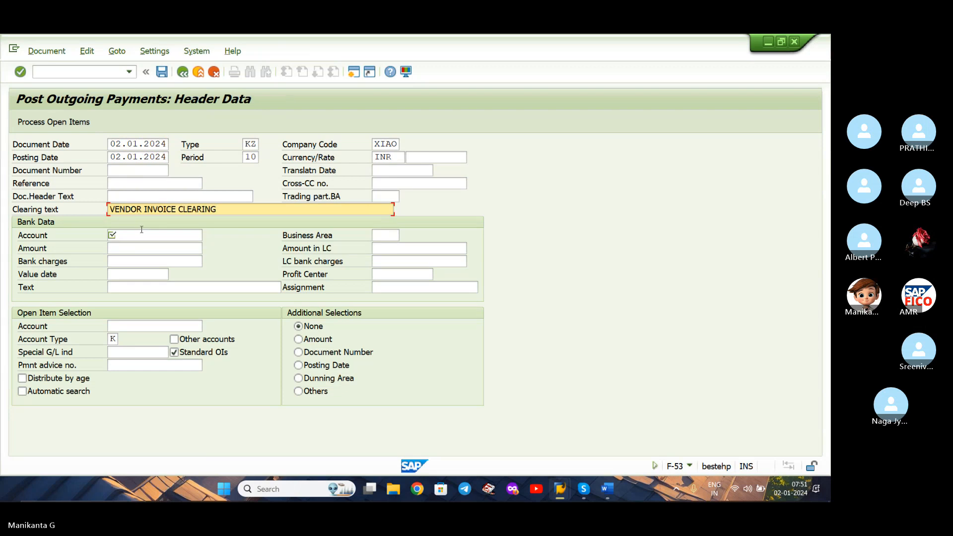
# Enter G/L account 200102 as the payment's bank account and set its amount to 2000.
pyautogui.click(151, 235)
pyautogui.write('3')
pyautogui.press('BackSpace')
pyautogui.write('200102')
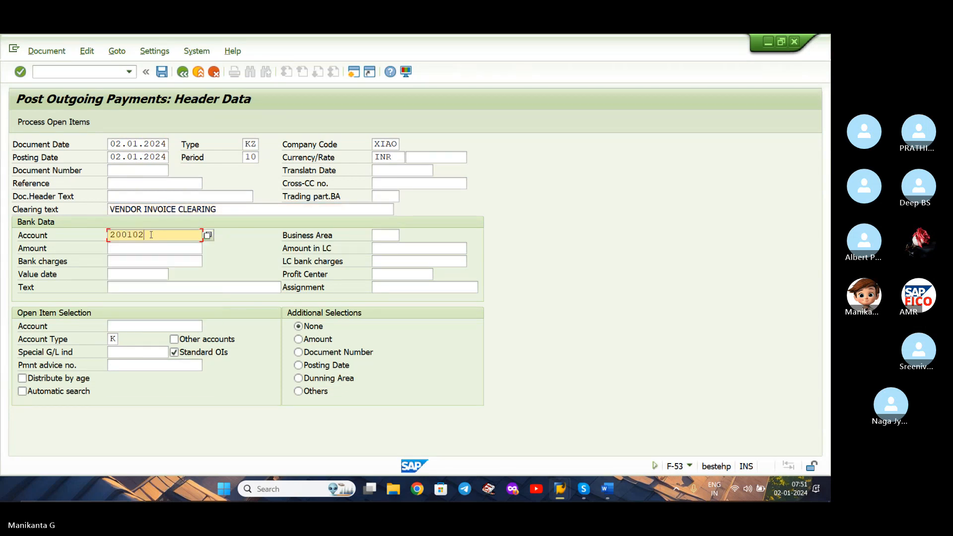
pyautogui.press('Tab')
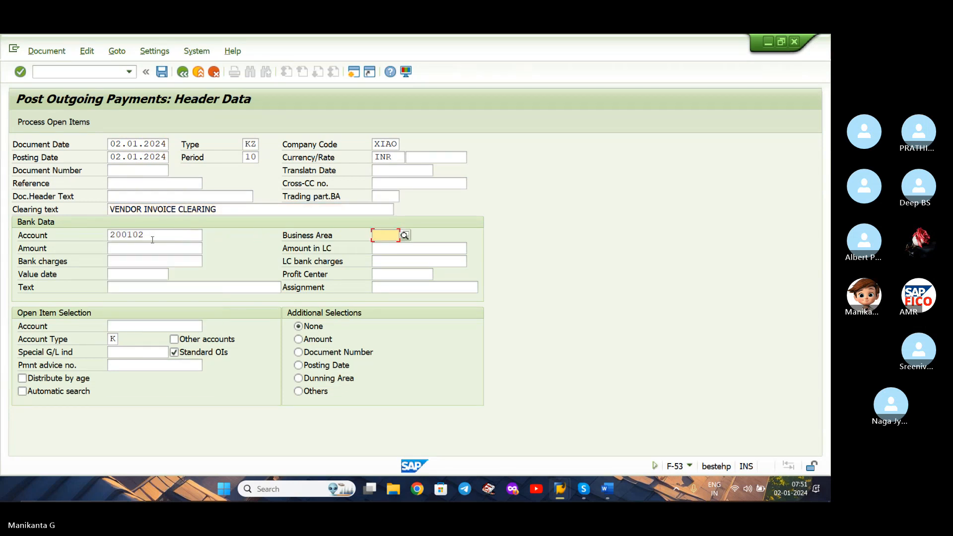
pyautogui.click(152, 247)
pyautogui.write('2000')
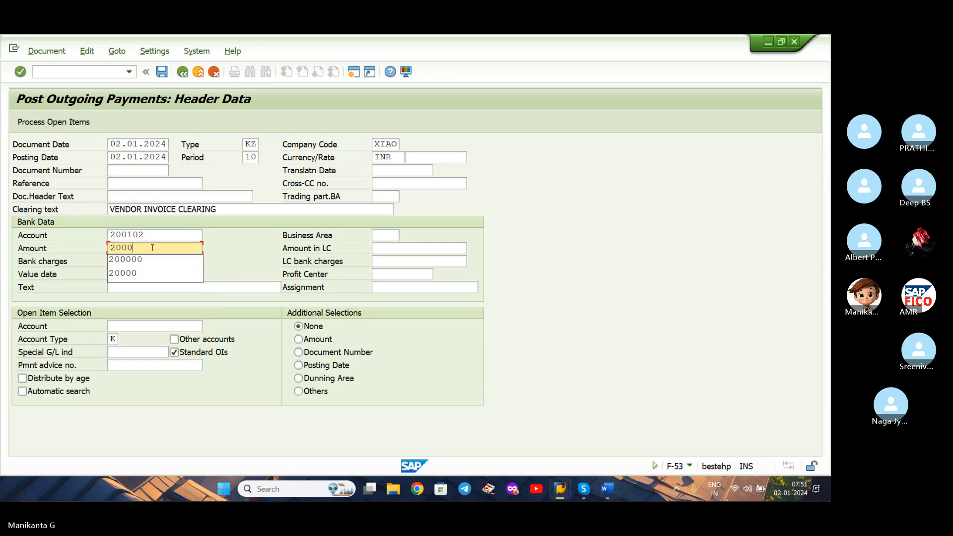
# Set the payment currency to USD with an exchange rate of 87.
pyautogui.doubleClick(403, 156)
pyautogui.write('USD')
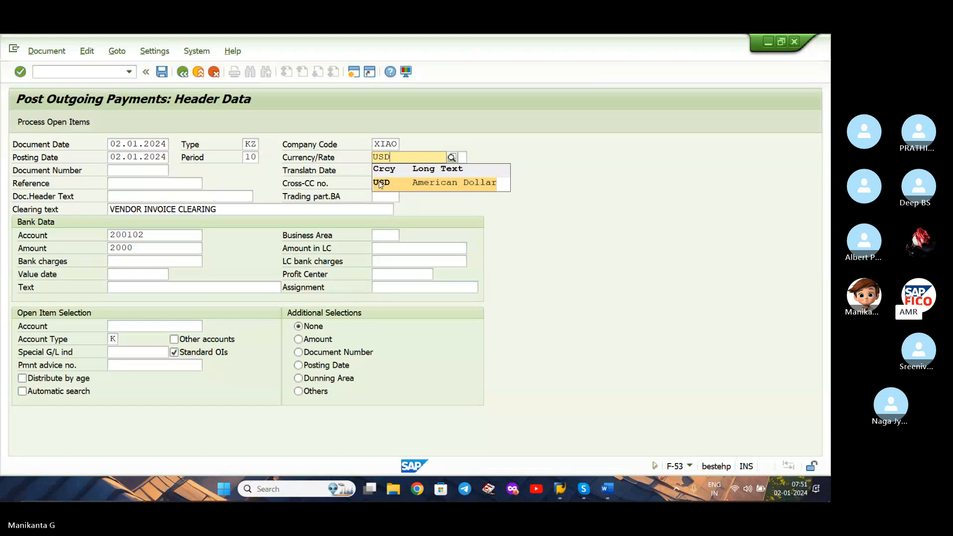
pyautogui.click(383, 183)
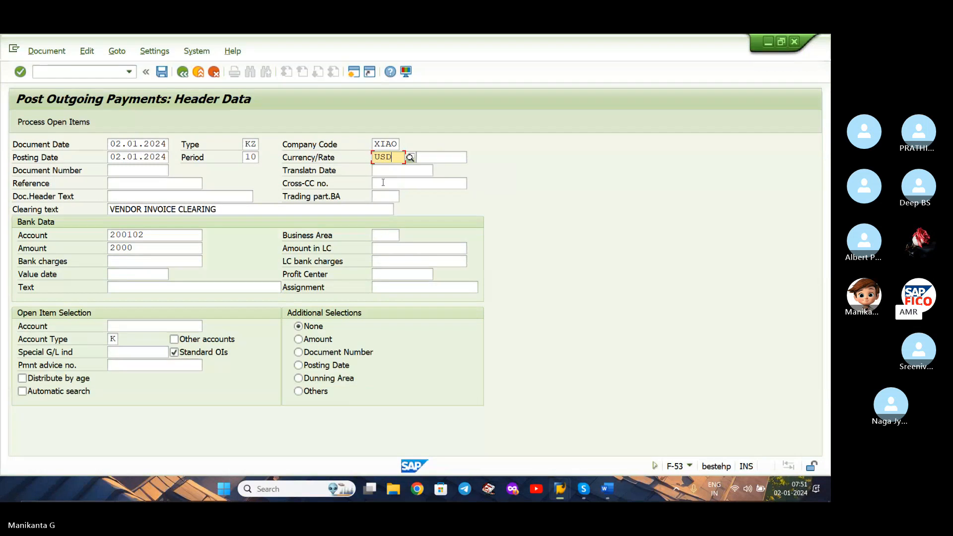
pyautogui.click(148, 249)
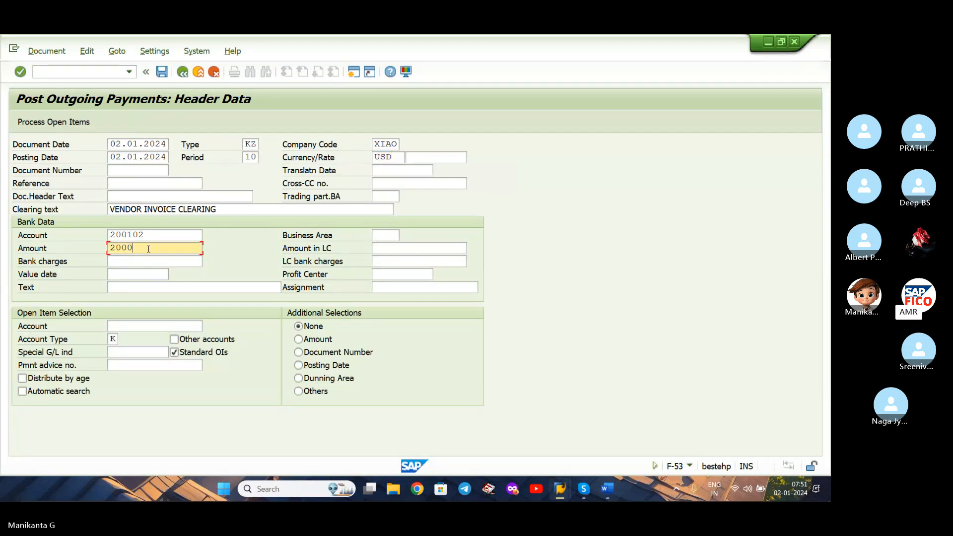
pyautogui.click(421, 153)
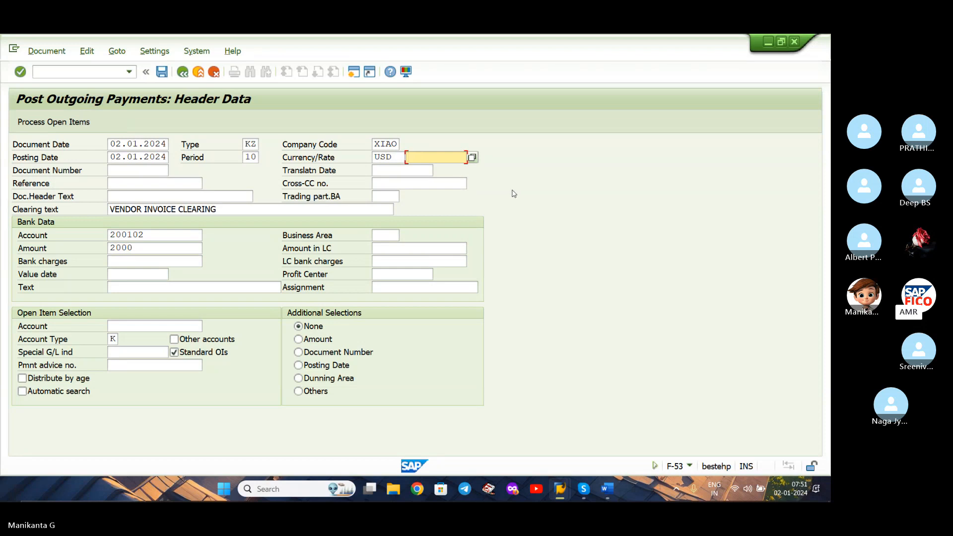
pyautogui.write('87')
# Set the bank data text to VENDOR INVOICE CLEARING.
pyautogui.click(204, 287)
pyautogui.write('VE')
pyautogui.press('Down')
pyautogui.press('Tab')
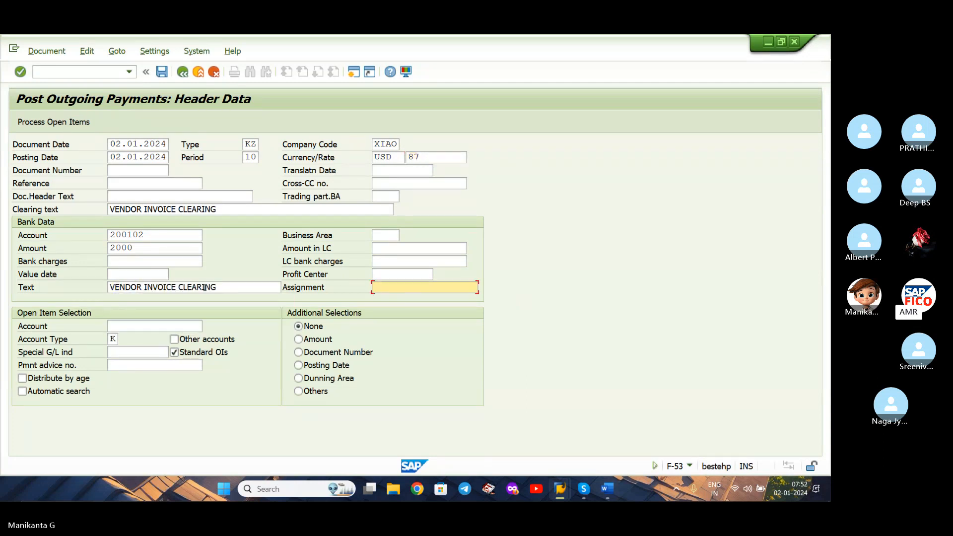
# Look up the vendors of company code XIAO and choose JABONG ENTERPRISES as the open item account.
pyautogui.click(171, 325)
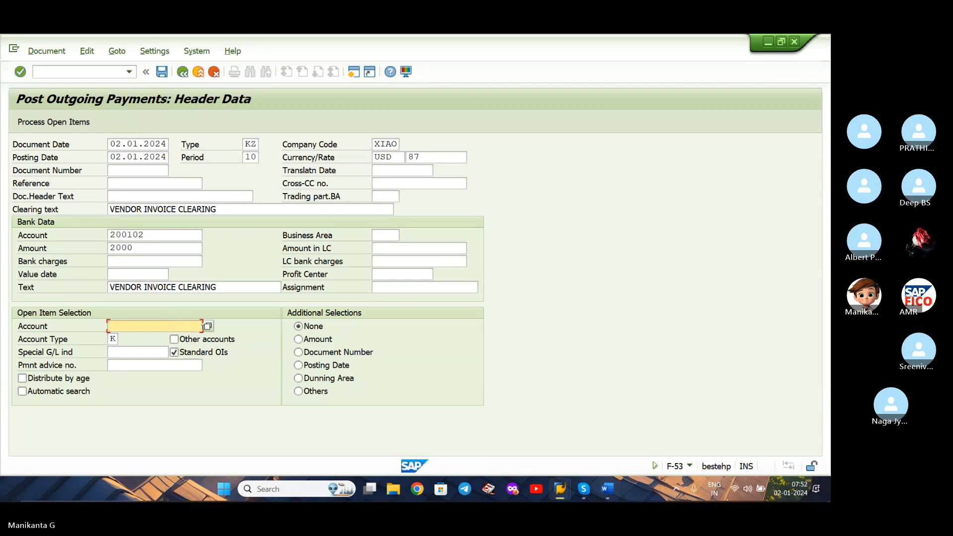
pyautogui.click(207, 327)
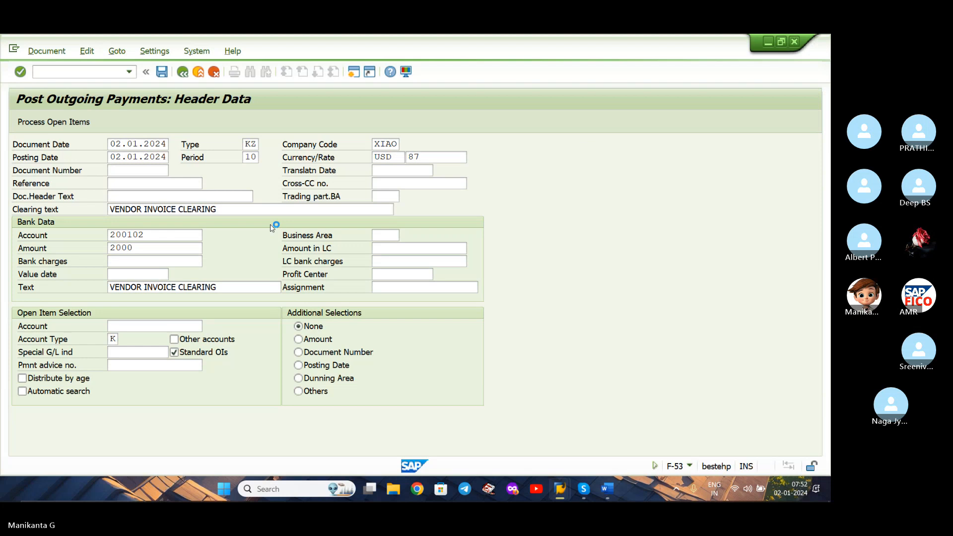
pyautogui.press('Return')
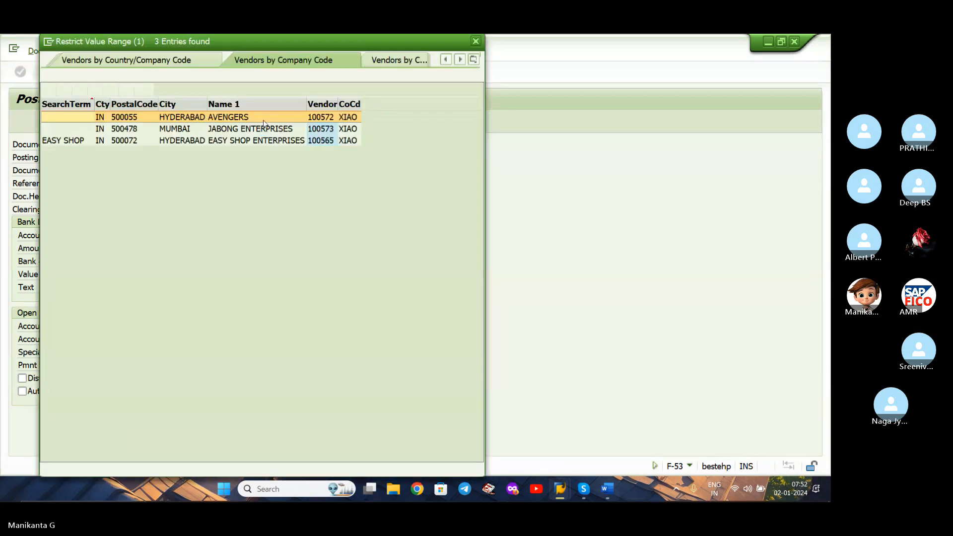
pyautogui.click(267, 133)
pyautogui.doubleClick(267, 133)
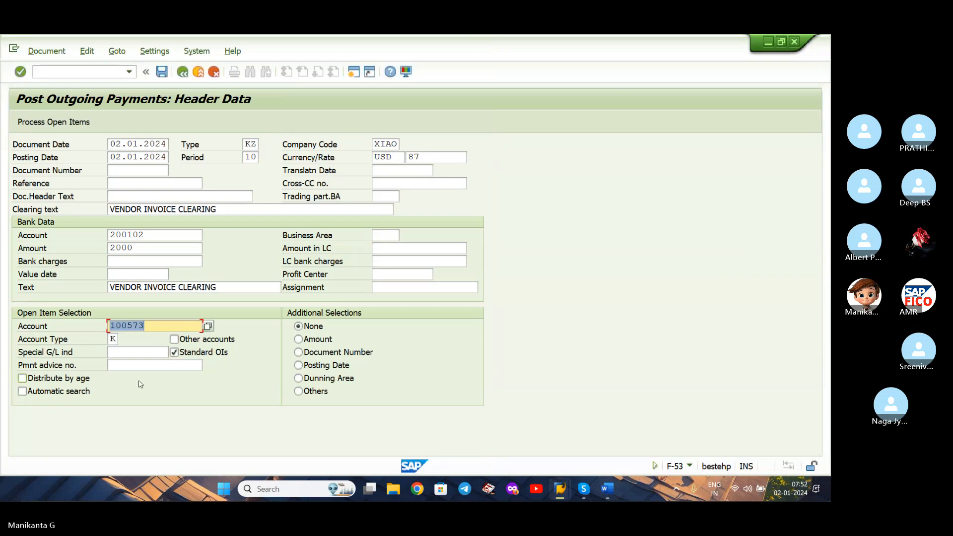
# Proceed to the vendor's open items with the entered exchange rate and deactivate the invoice's cash discount.
pyautogui.press('Return')
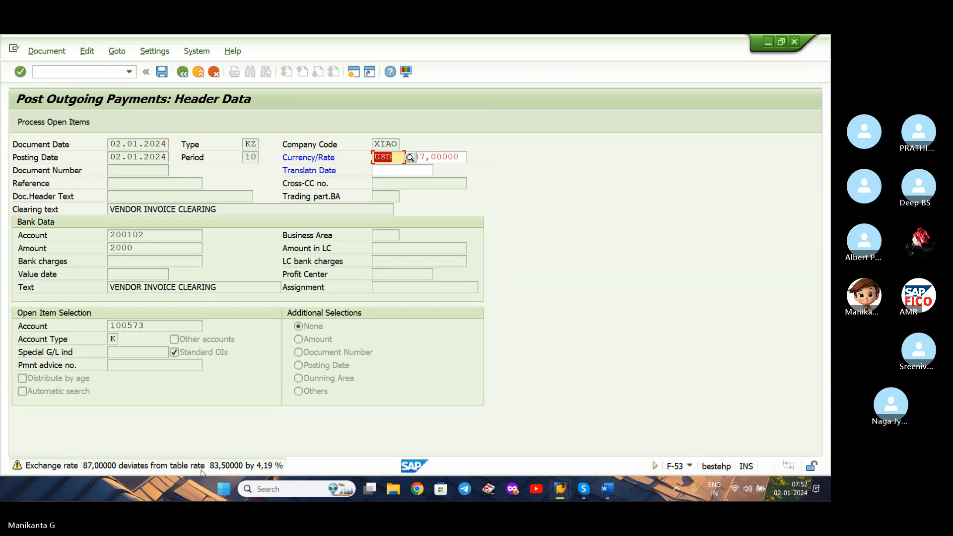
pyautogui.press('Return')
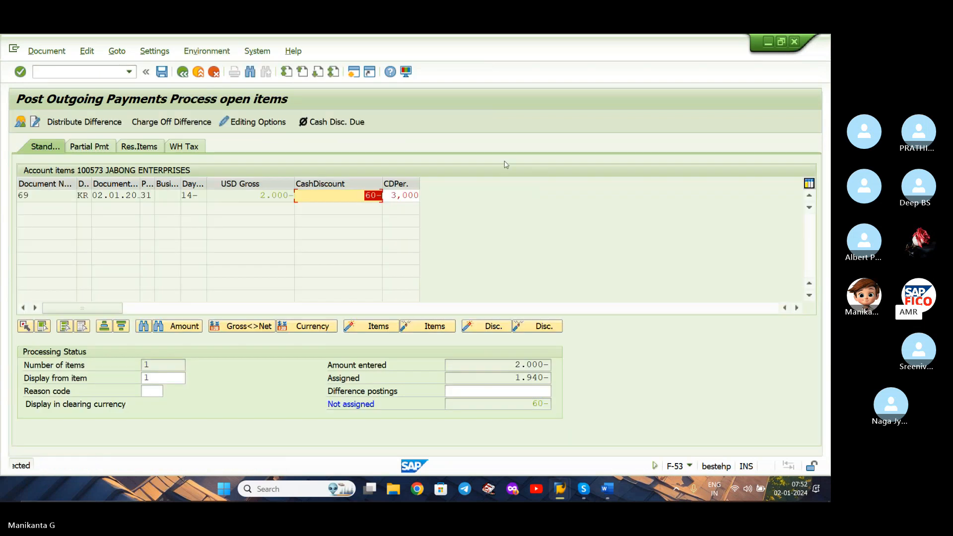
pyautogui.doubleClick(367, 196)
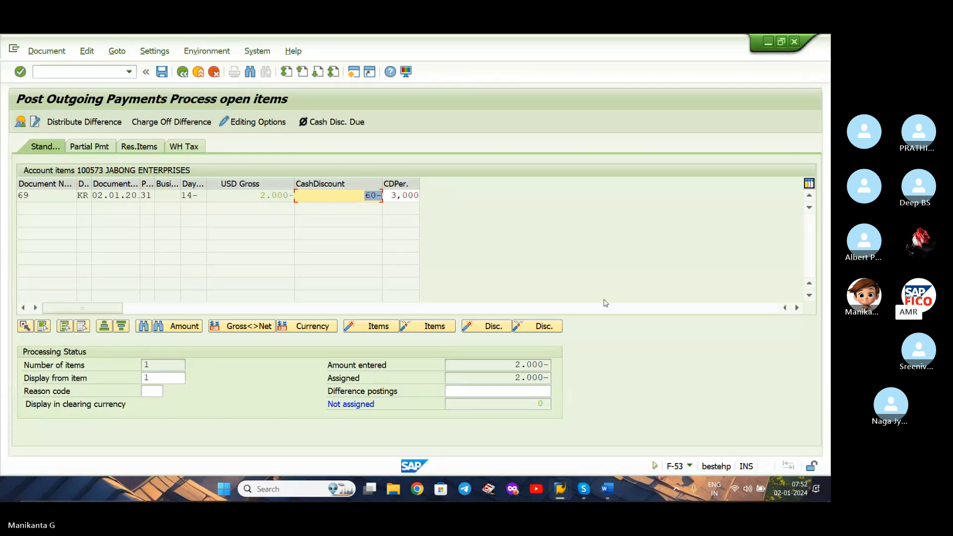
# Simulate the payment posting, show the items in local currency, and examine the exchange rate loss line.
pyautogui.click(54, 50)
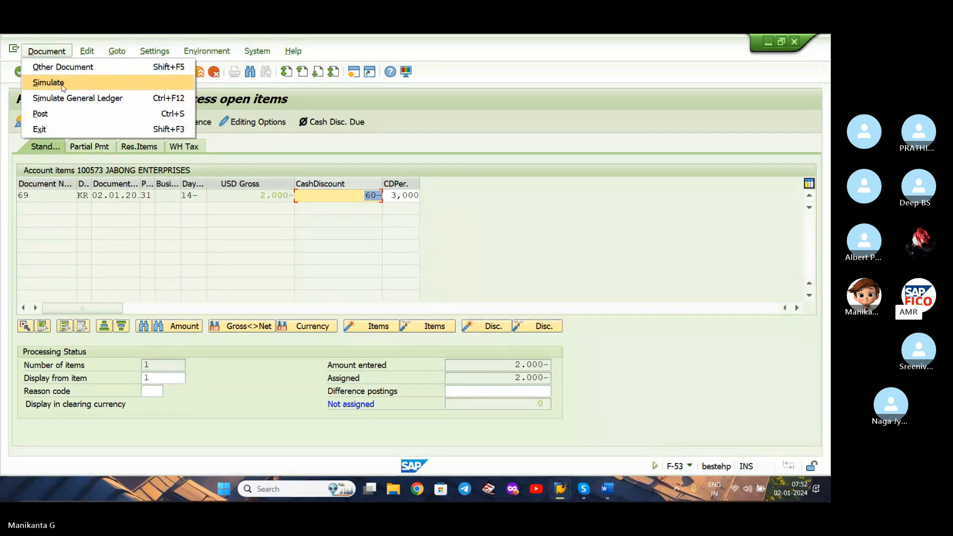
pyautogui.click(63, 85)
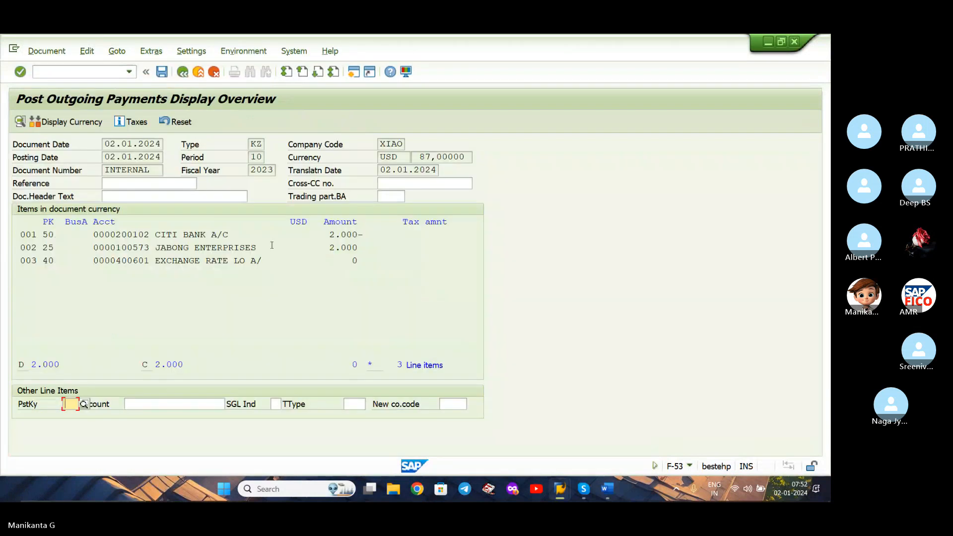
pyautogui.click(77, 128)
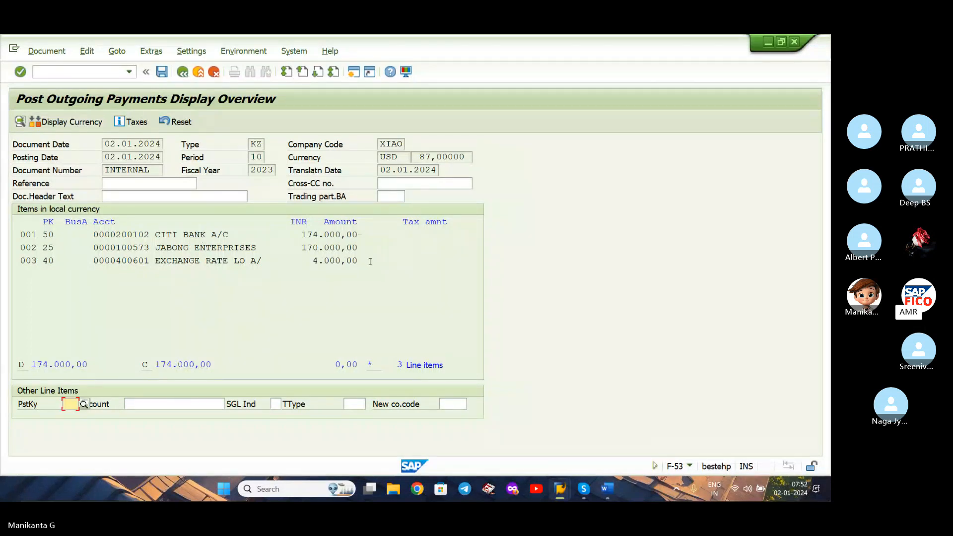
pyautogui.moveTo(369, 262); pyautogui.dragTo(239, 262)
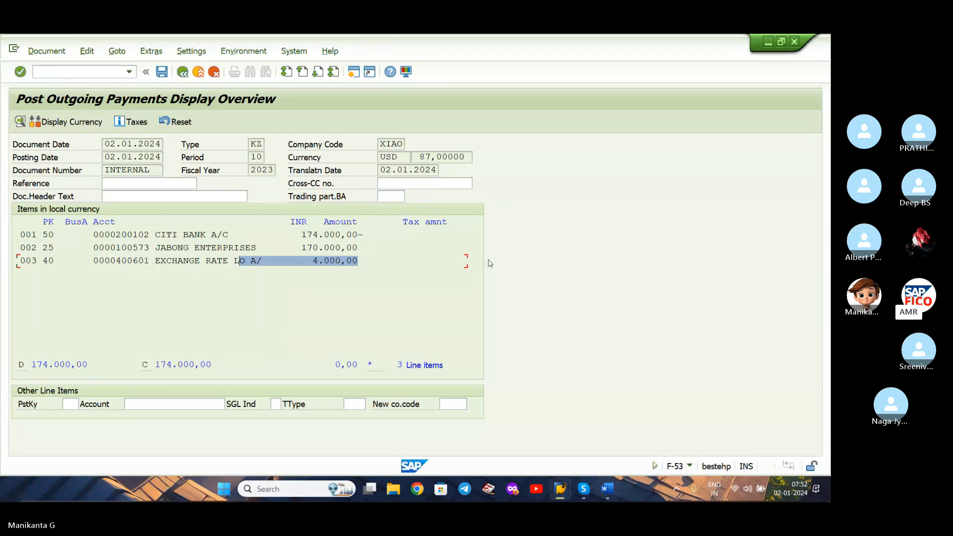
pyautogui.click(394, 257)
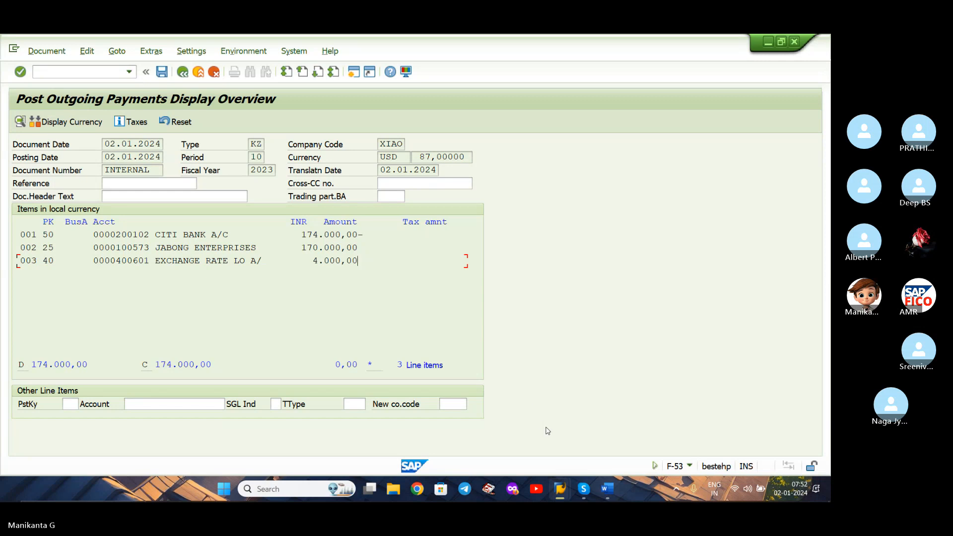
# Switch to the Skype call, mute the microphone, and return to the simulated payment in SAP.
pyautogui.click(585, 490)
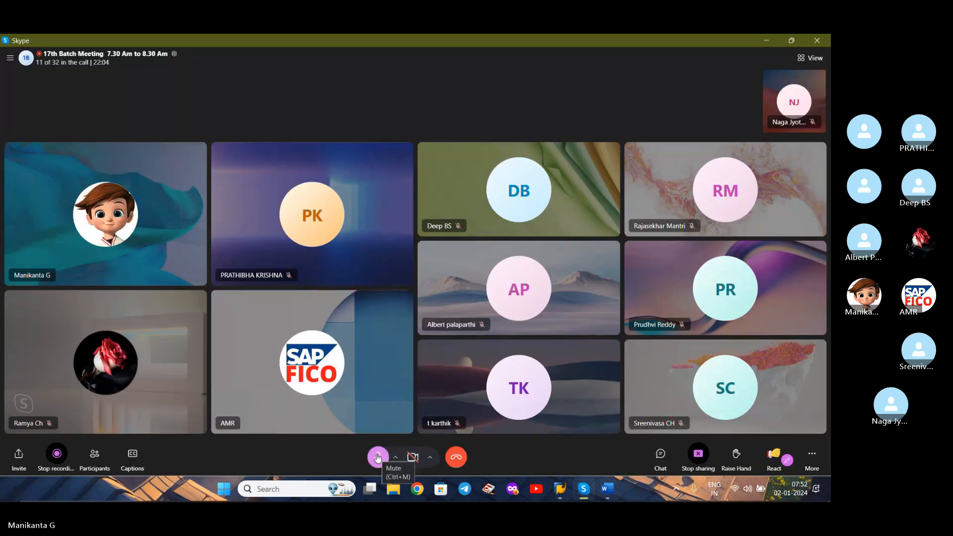
pyautogui.click(378, 457)
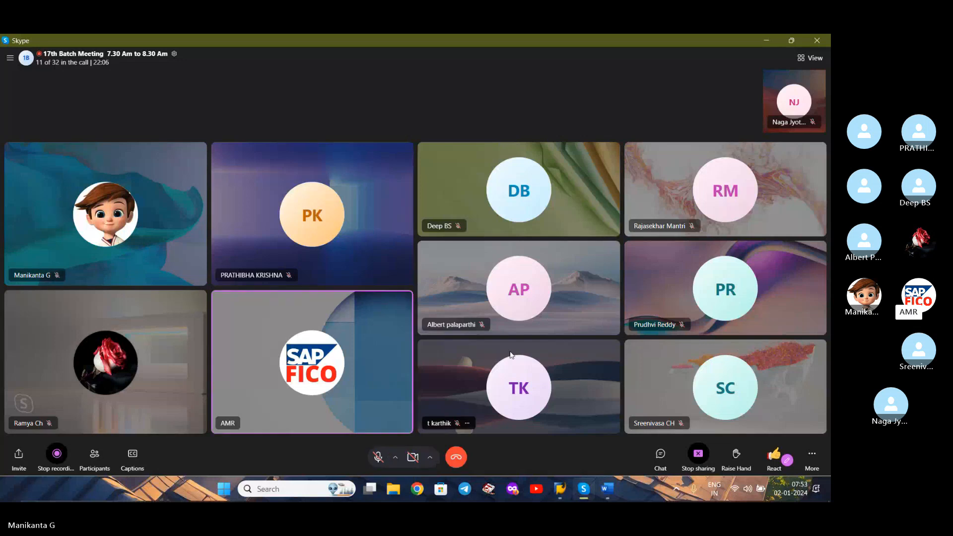
pyautogui.click(769, 43)
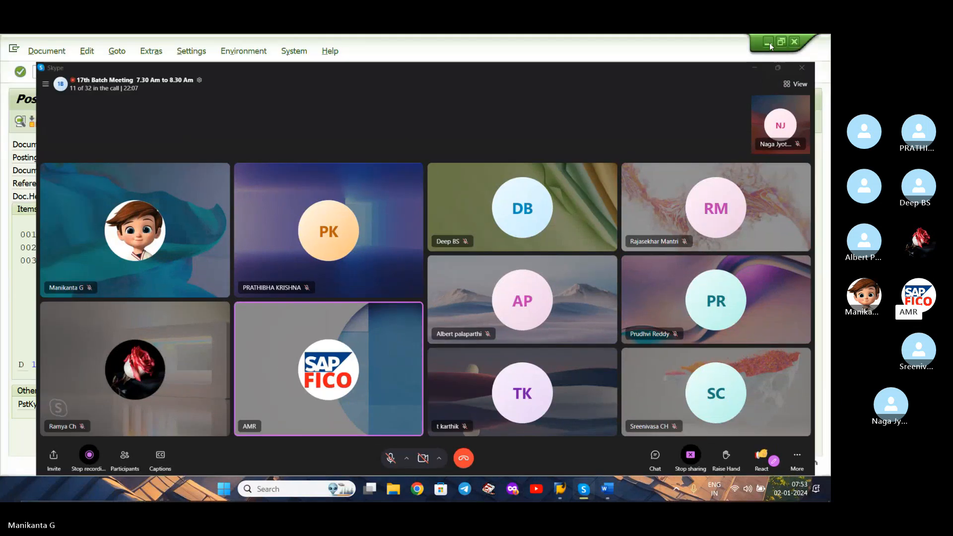
# Post the outgoing payment to JABONG ENTERPRISES.
pyautogui.click(162, 72)
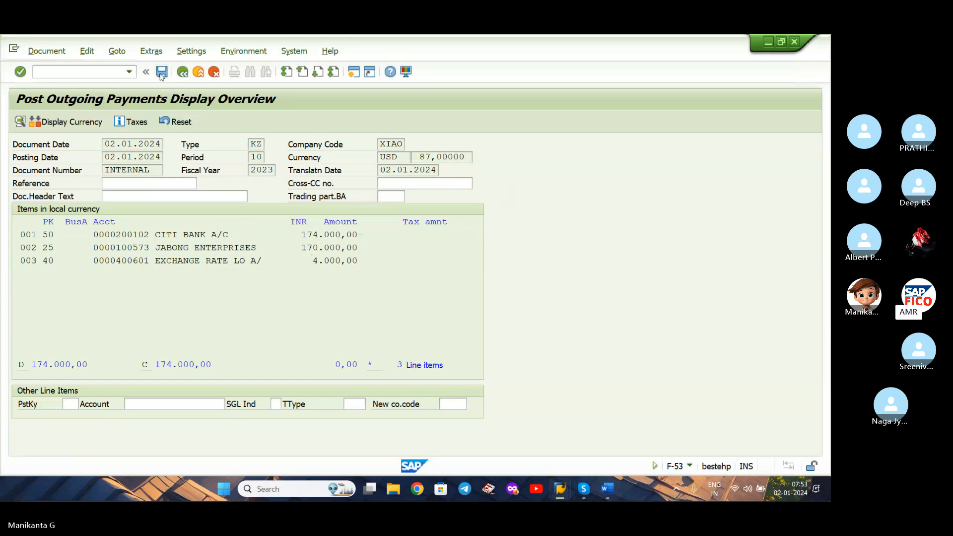
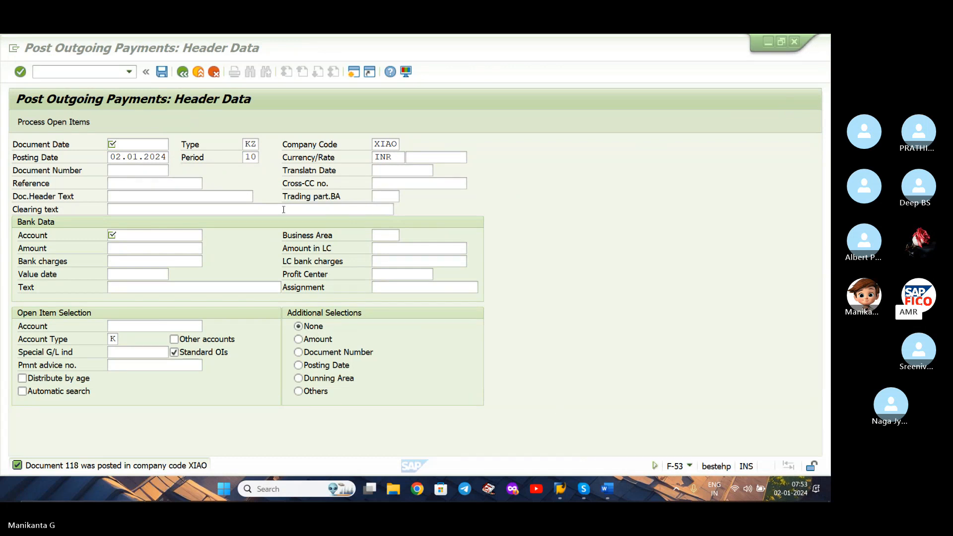
# Open the document type maintenance with transaction OBA7.
pyautogui.click(119, 71)
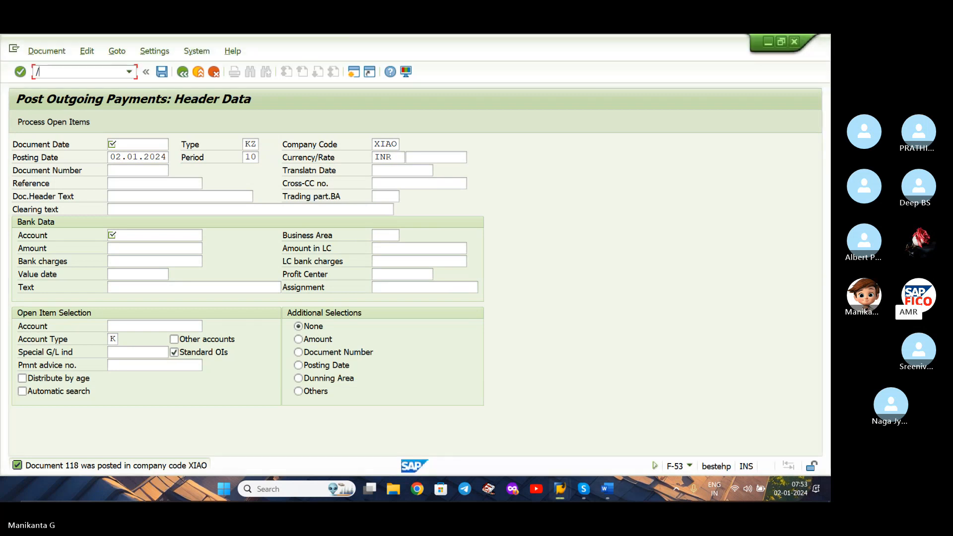
pyautogui.write('/NFB')
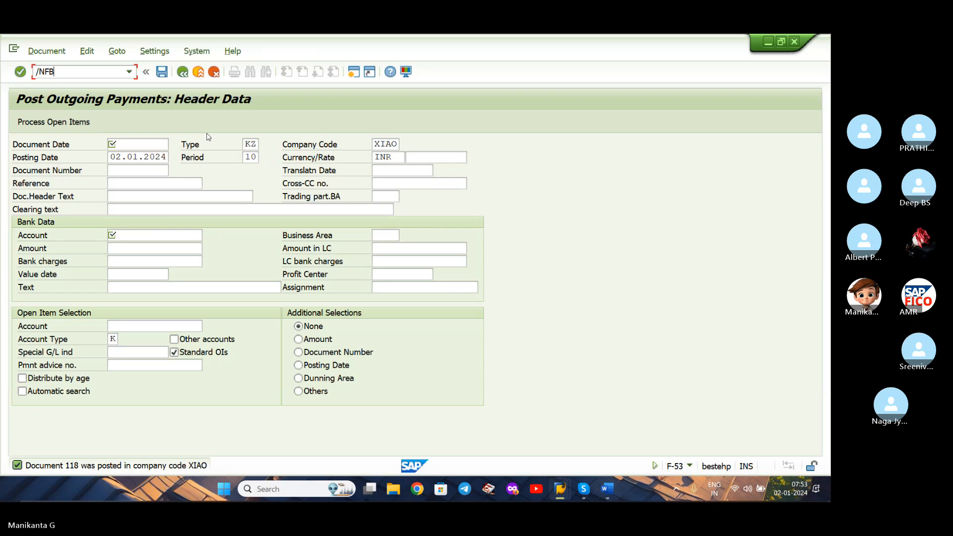
pyautogui.click(129, 72)
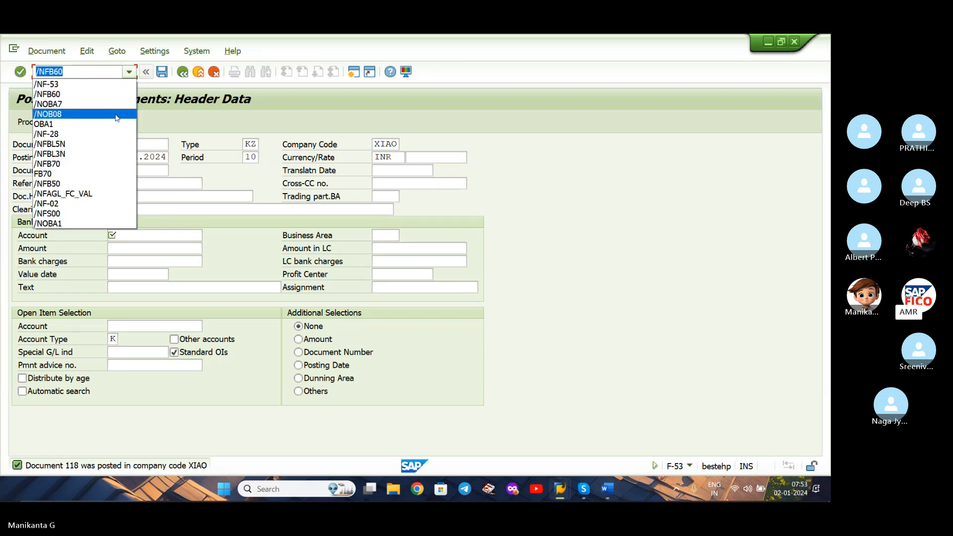
pyautogui.click(114, 75)
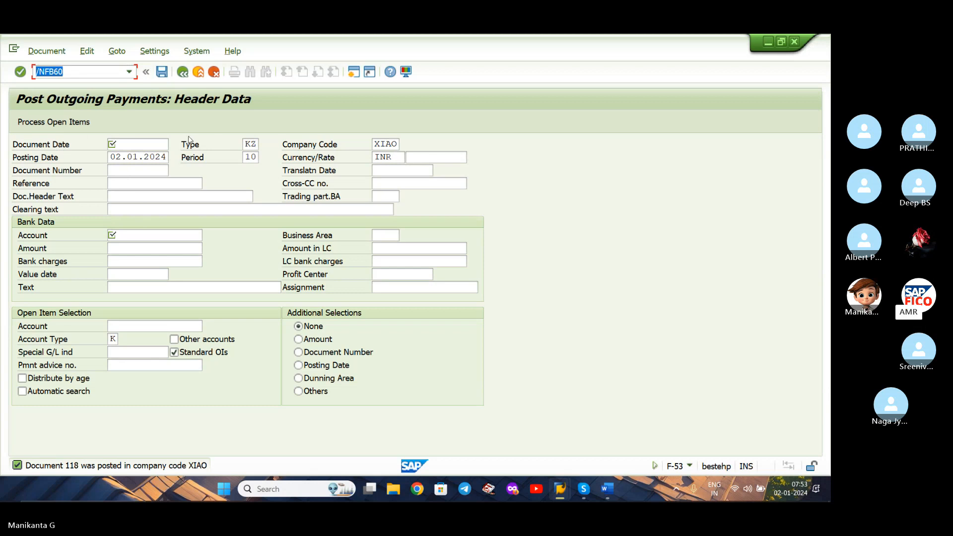
pyautogui.click(128, 73)
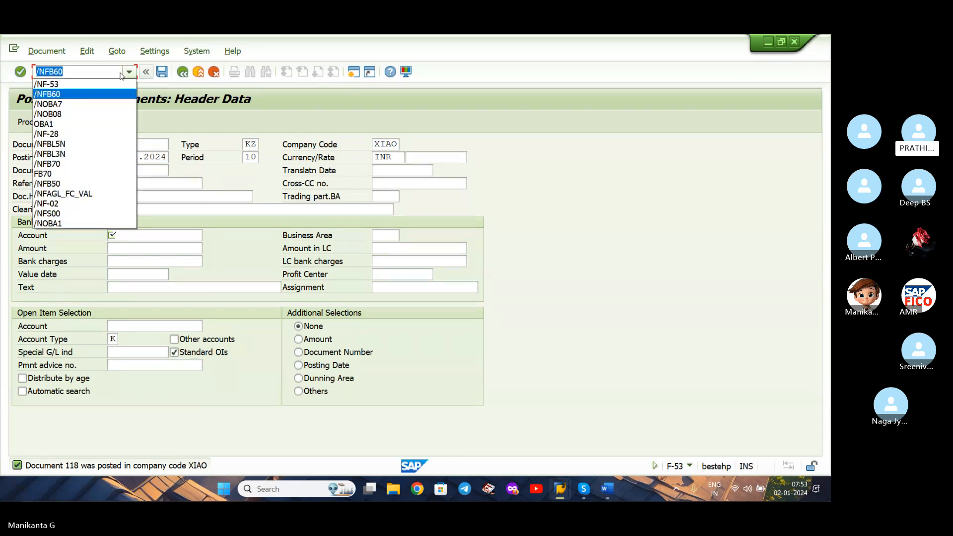
pyautogui.click(120, 73)
pyautogui.click(120, 73)
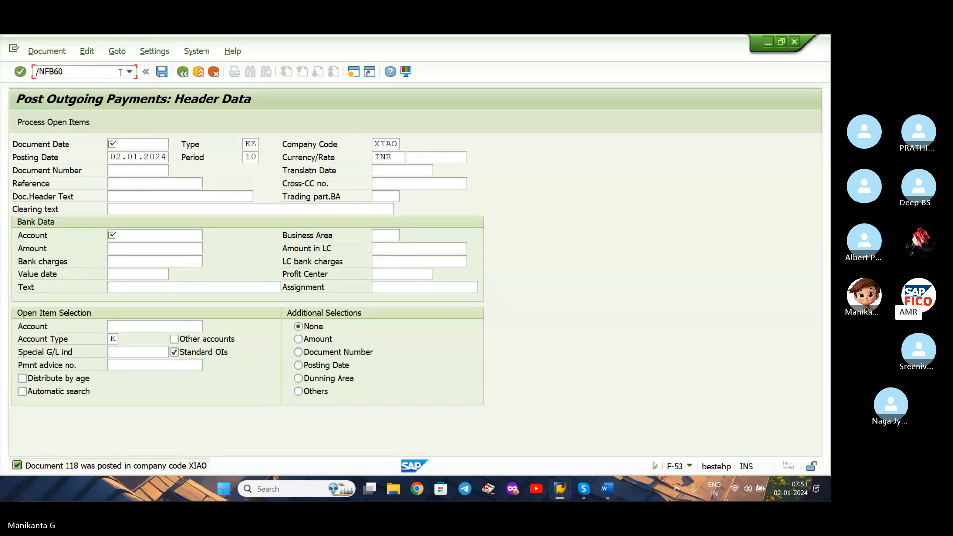
pyautogui.press('BackSpace')
pyautogui.press('BackSpace')
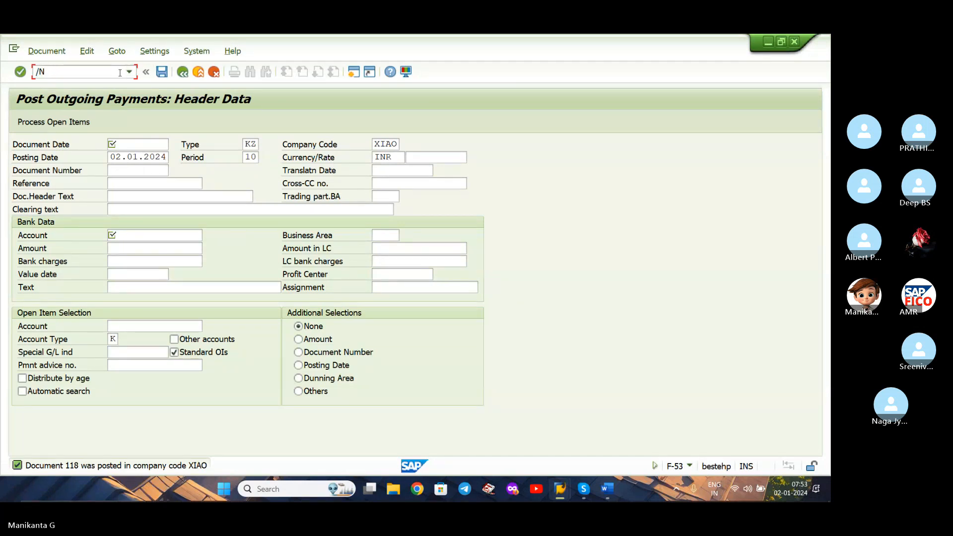
pyautogui.write('OBA7')
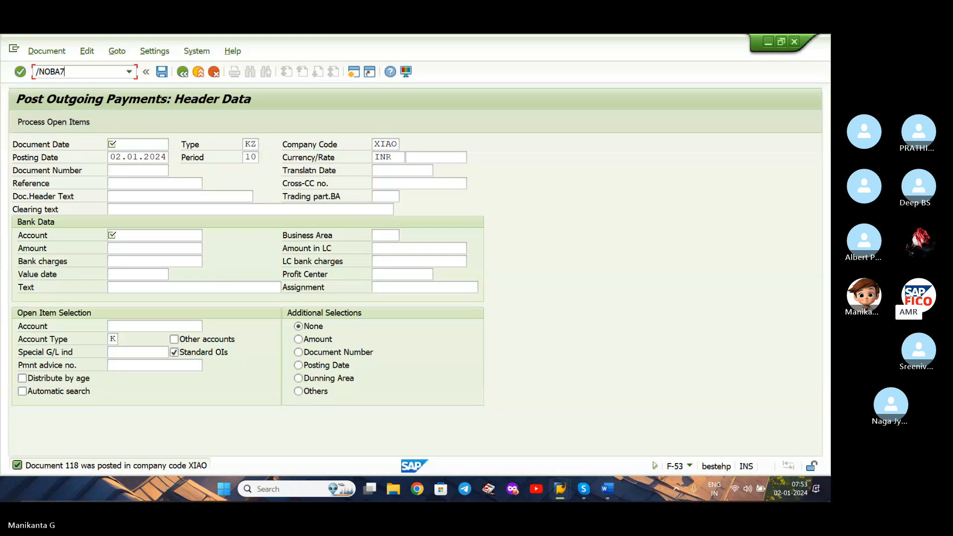
pyautogui.press('Return')
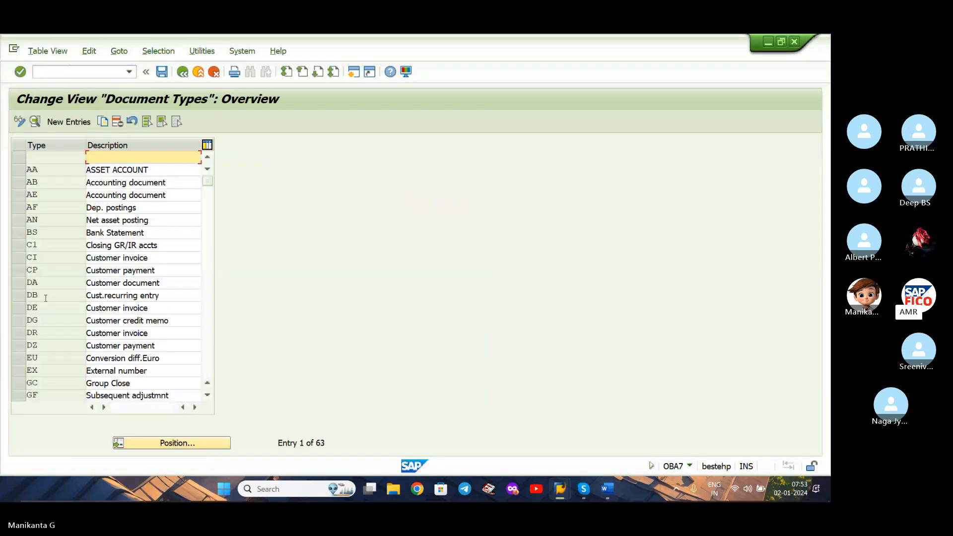
# Open document type DR (Customer invoice) and enable Cust/vend check, Inter-company postgs and Enter trading partner.
pyautogui.click(104, 333)
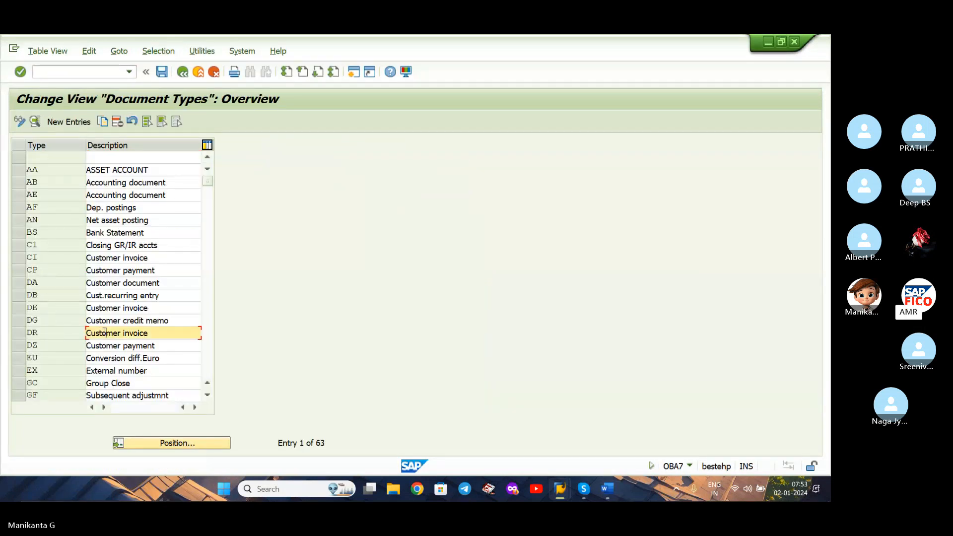
pyautogui.doubleClick(63, 329)
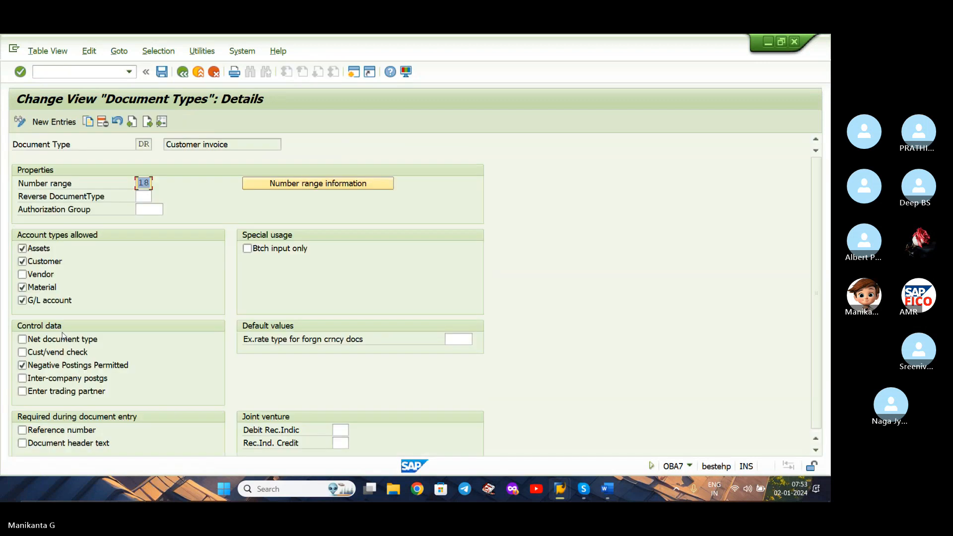
pyautogui.click(22, 353)
pyautogui.click(23, 378)
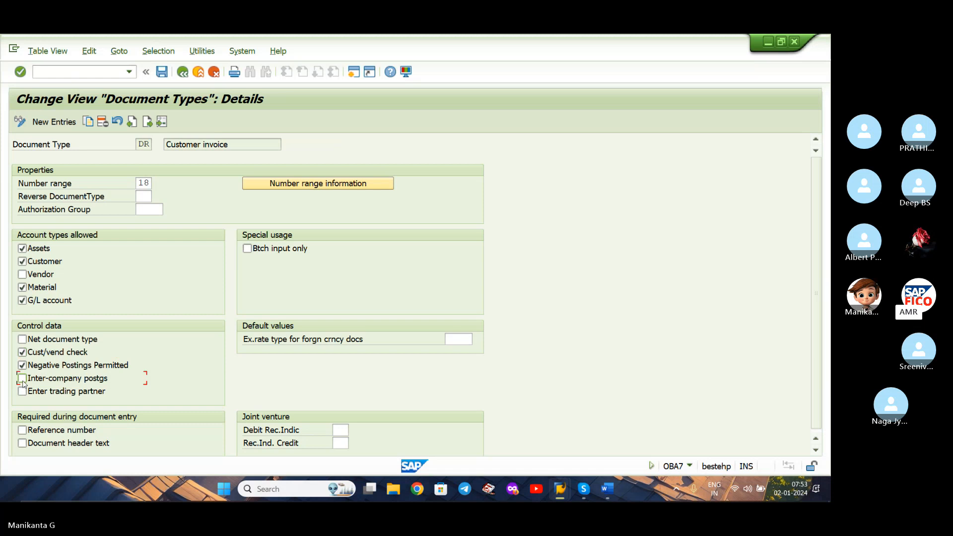
pyautogui.click(22, 392)
# Set the exchange rate type for foreign currency documents to AMR1 and save the change in the XIAO GLOBAL SETTINGS customizing request.
pyautogui.click(452, 340)
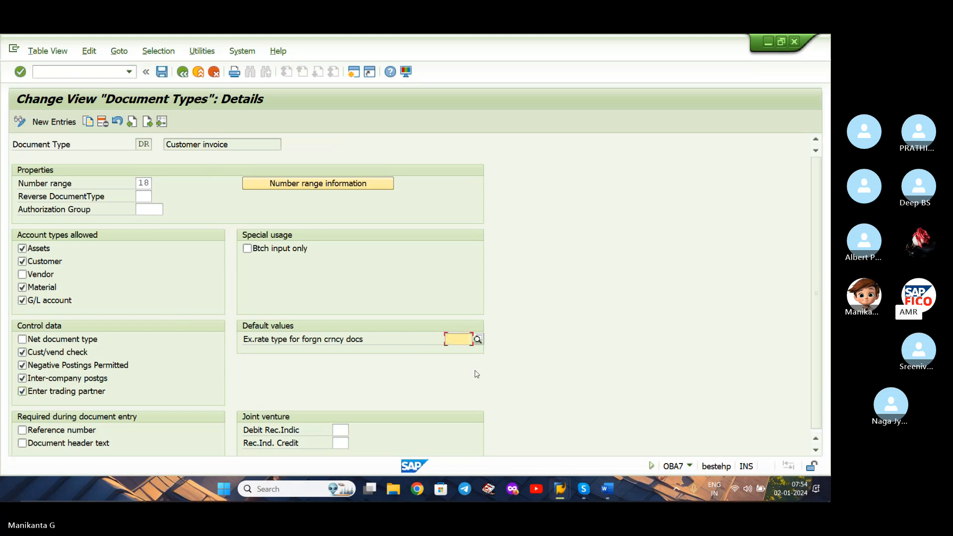
pyautogui.write('AM')
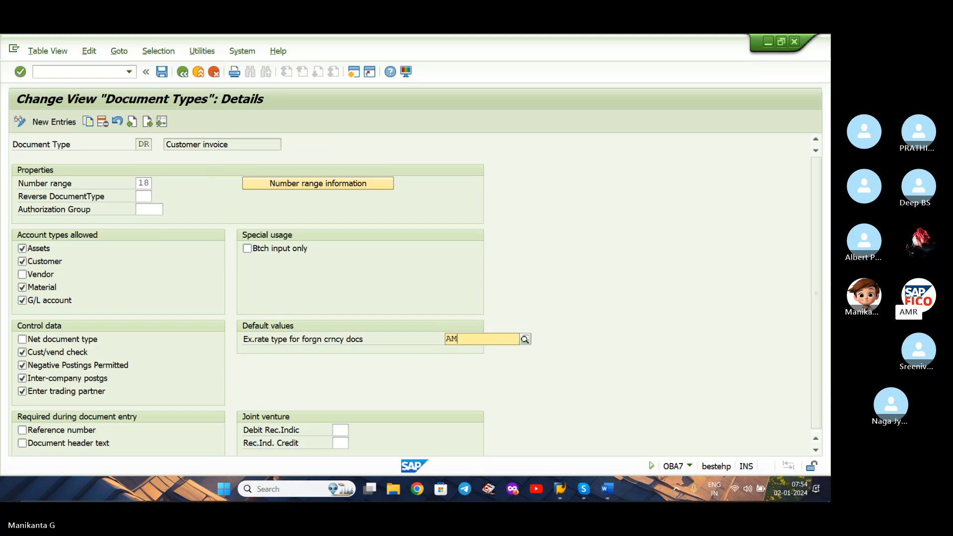
pyautogui.write('R')
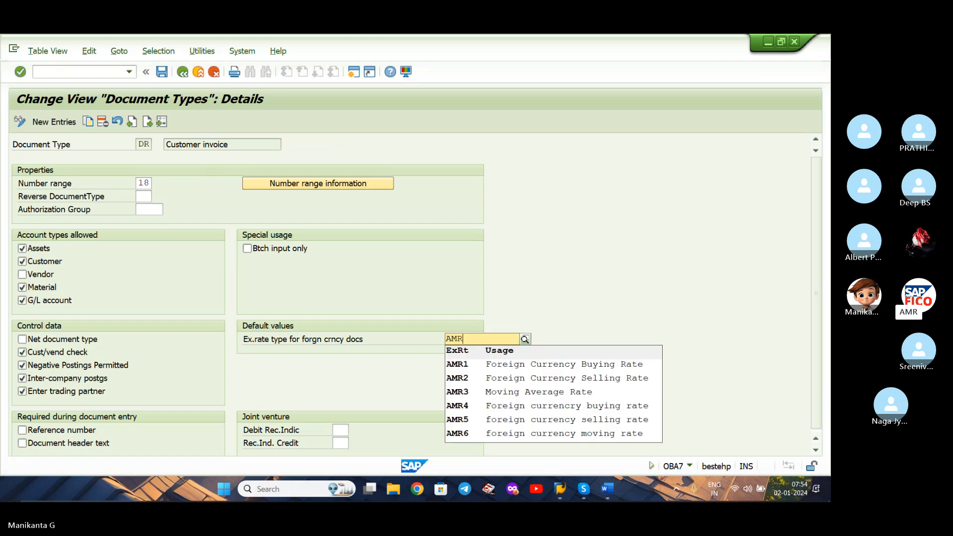
pyautogui.click(600, 371)
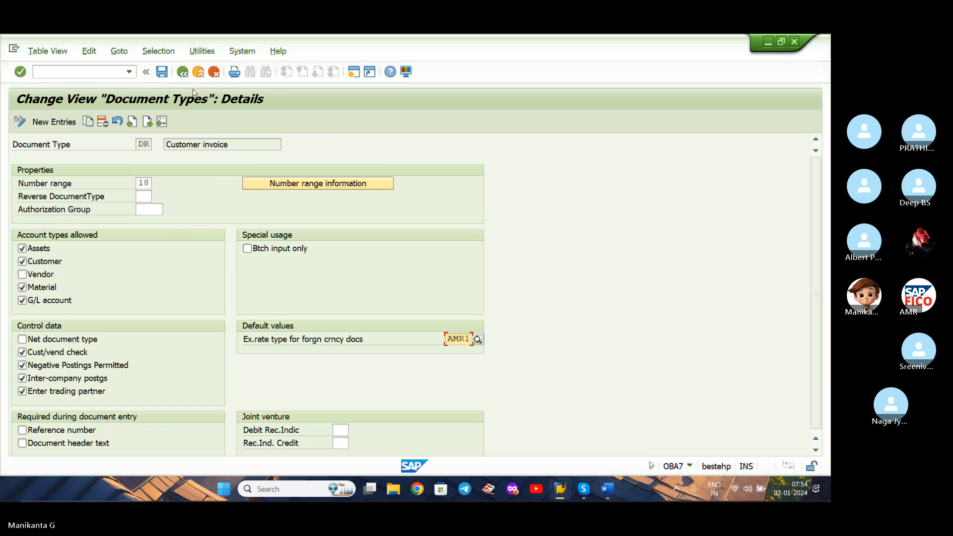
pyautogui.click(167, 75)
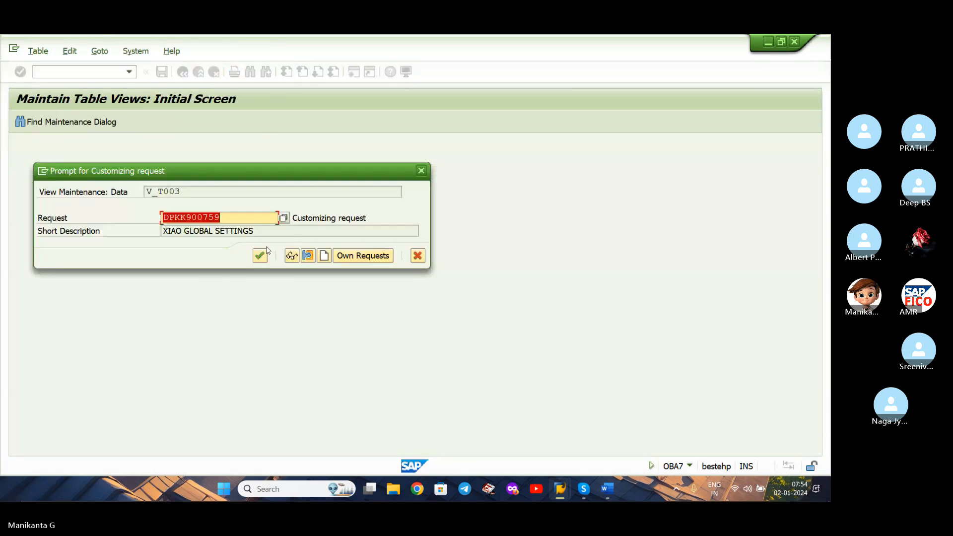
pyautogui.click(266, 255)
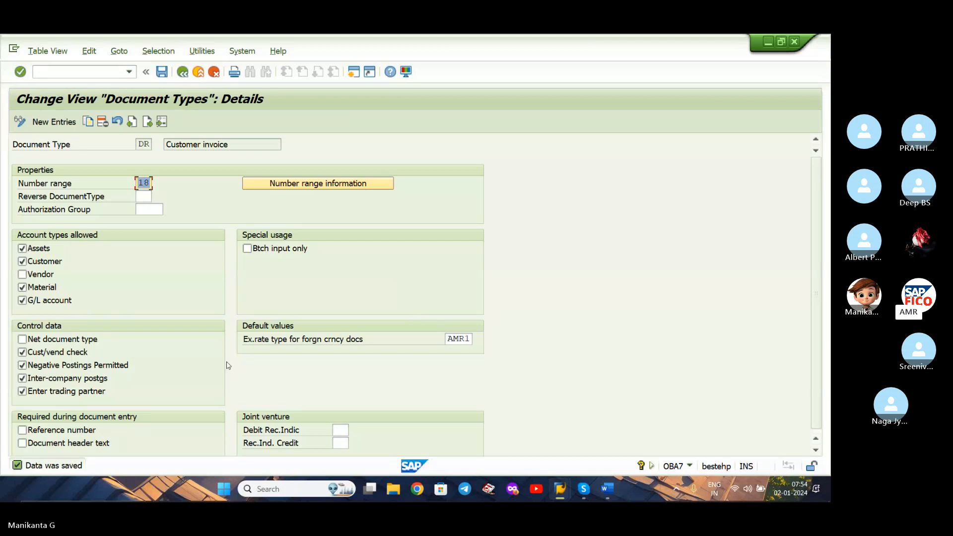
# Open customer invoice entry with transaction FB70 and select OM MOBILE CAFE as the customer.
pyautogui.click(112, 73)
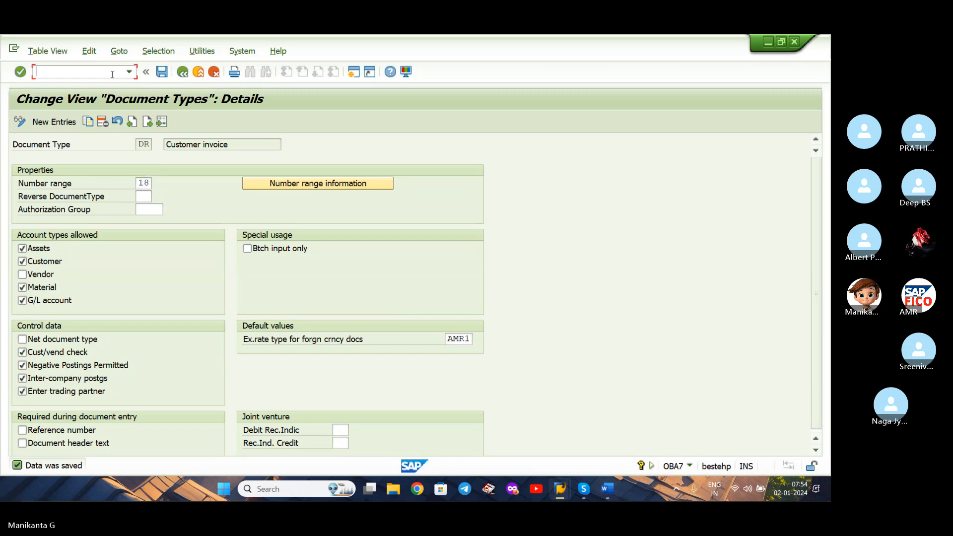
pyautogui.write('/NFB70')
pyautogui.press('Return')
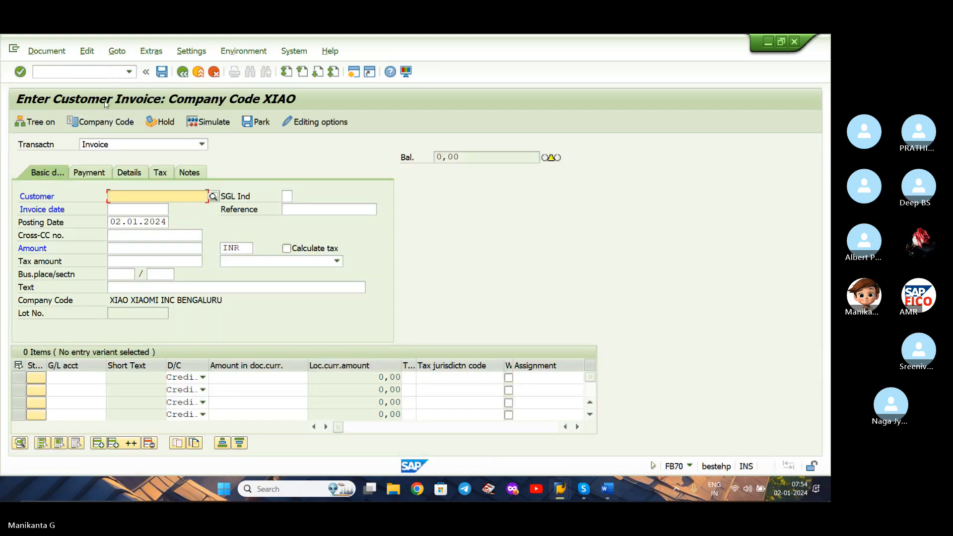
pyautogui.click(213, 197)
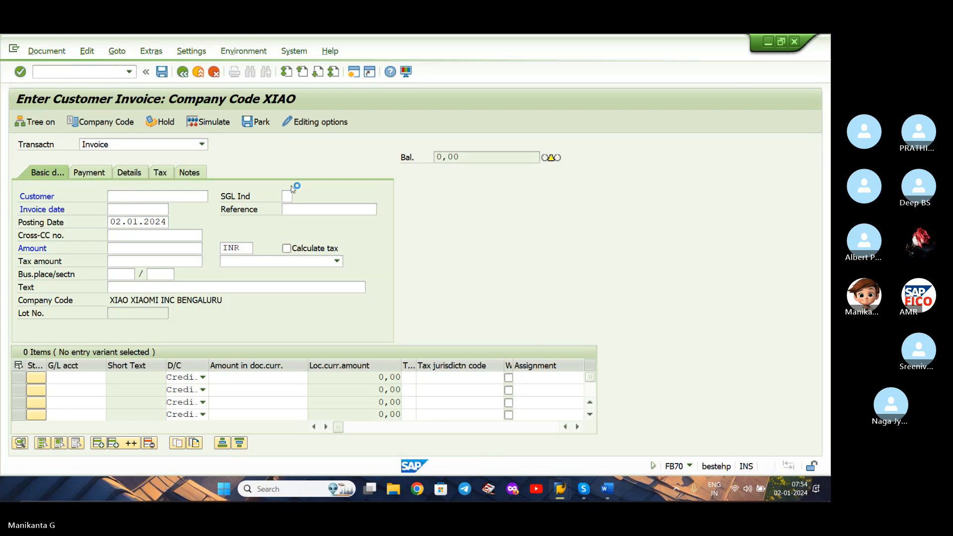
pyautogui.press('Return')
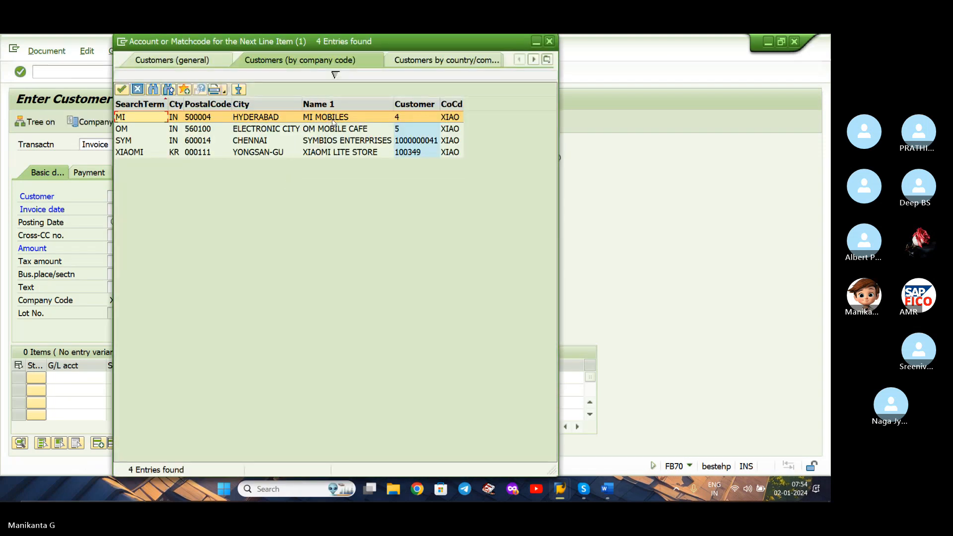
pyautogui.doubleClick(333, 128)
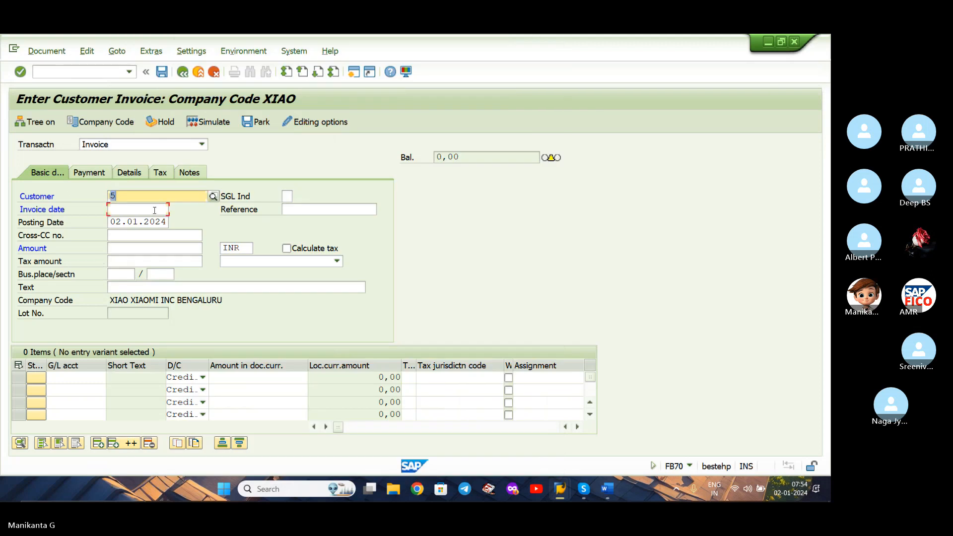
# Enter invoice date 02.01.2024 and an amount of 3000 in USD for the customer invoice.
pyautogui.click(154, 210)
pyautogui.write('02.01.2024')
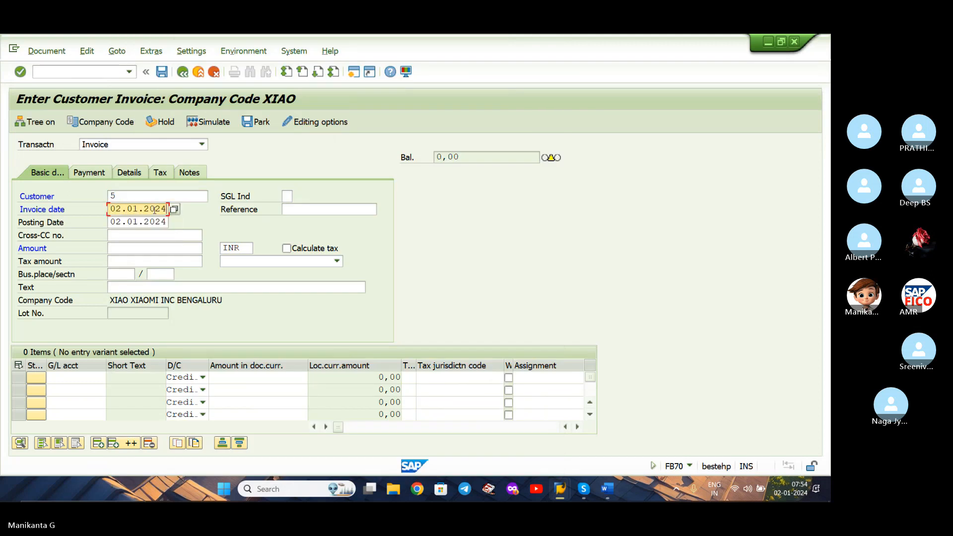
pyautogui.click(140, 246)
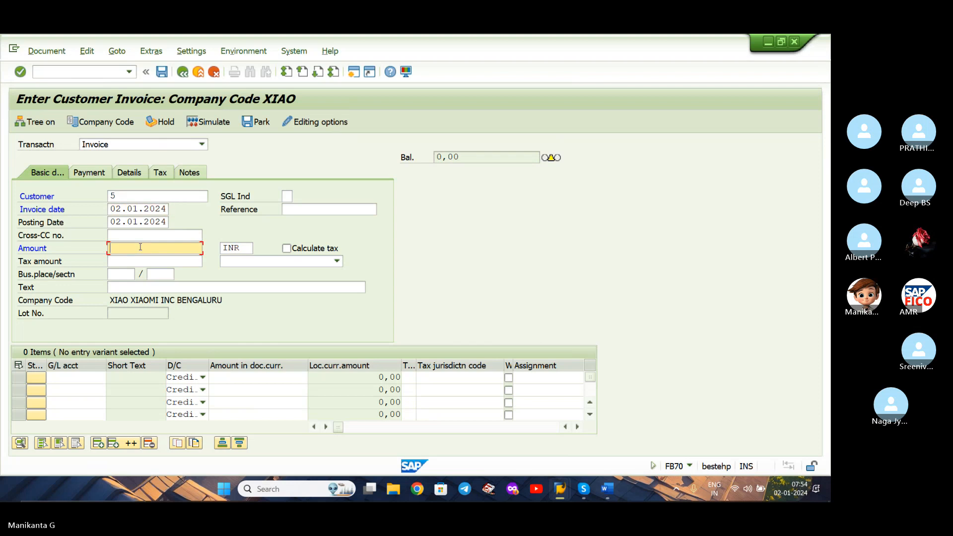
pyautogui.write('3000')
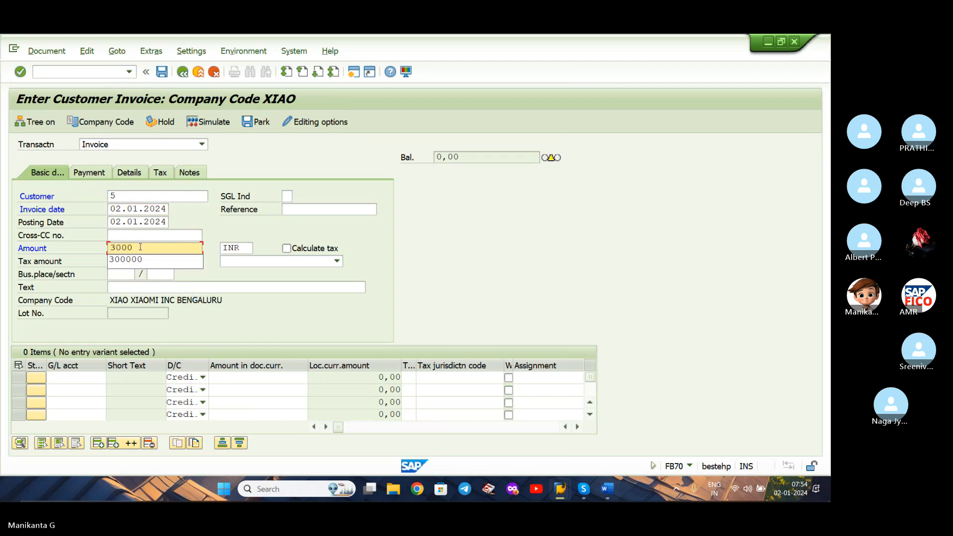
pyautogui.moveTo(250, 244); pyautogui.dragTo(194, 249)
pyautogui.write('USD')
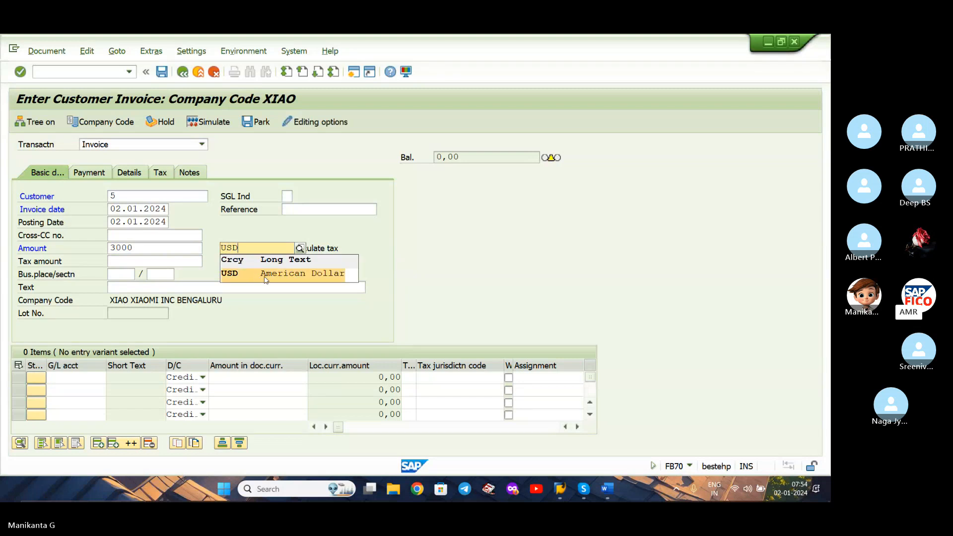
pyautogui.click(254, 273)
# Add a credit line item to the SALES ACCOUNT for 3000 in document currency.
pyautogui.click(84, 378)
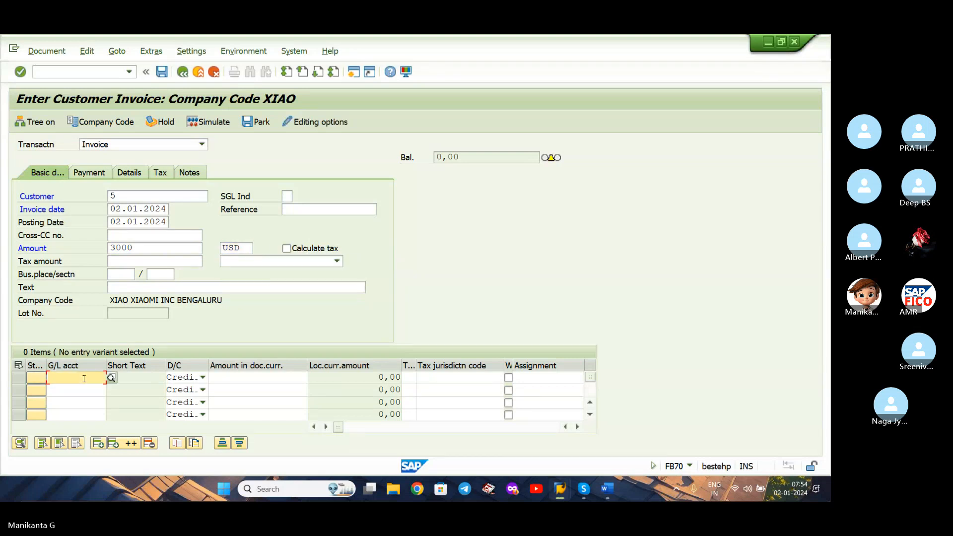
pyautogui.click(112, 378)
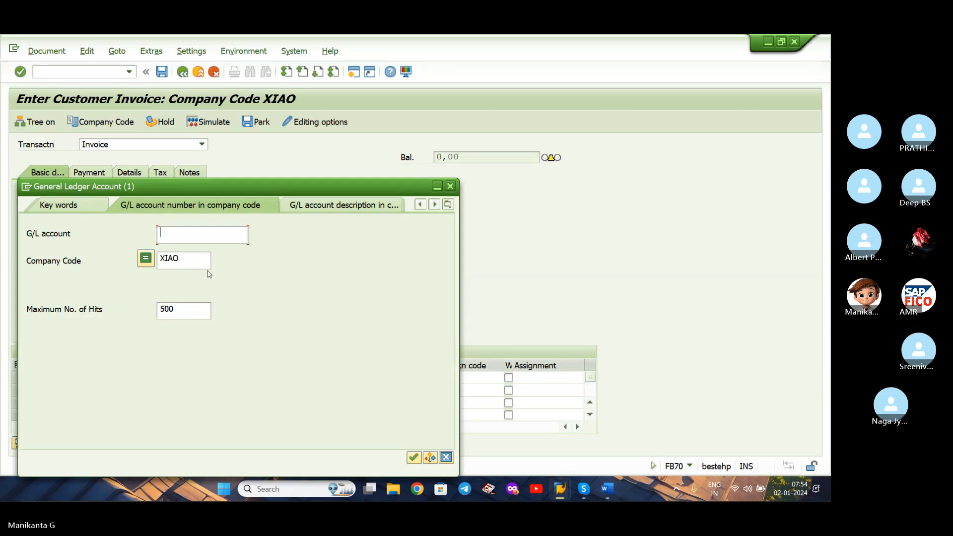
pyautogui.press('Return')
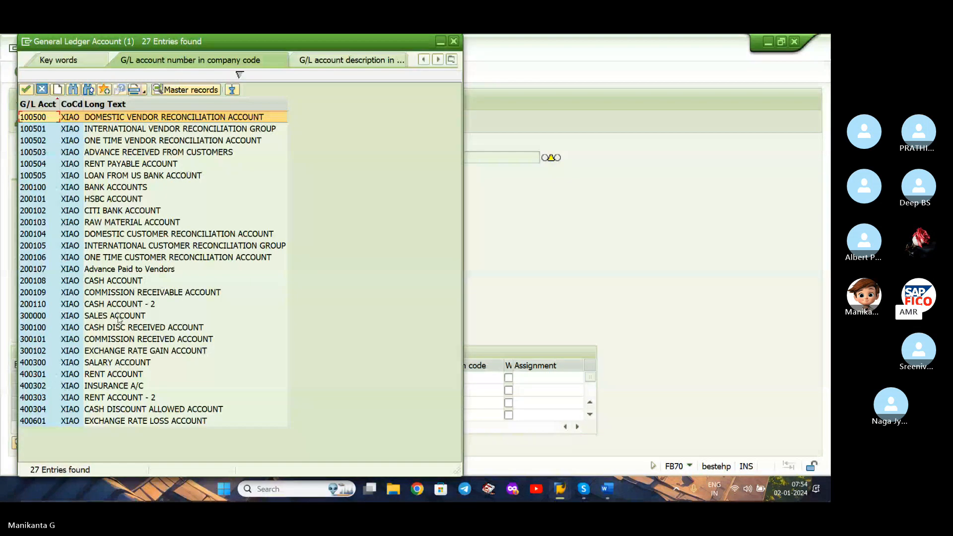
pyautogui.doubleClick(118, 315)
pyautogui.click(229, 380)
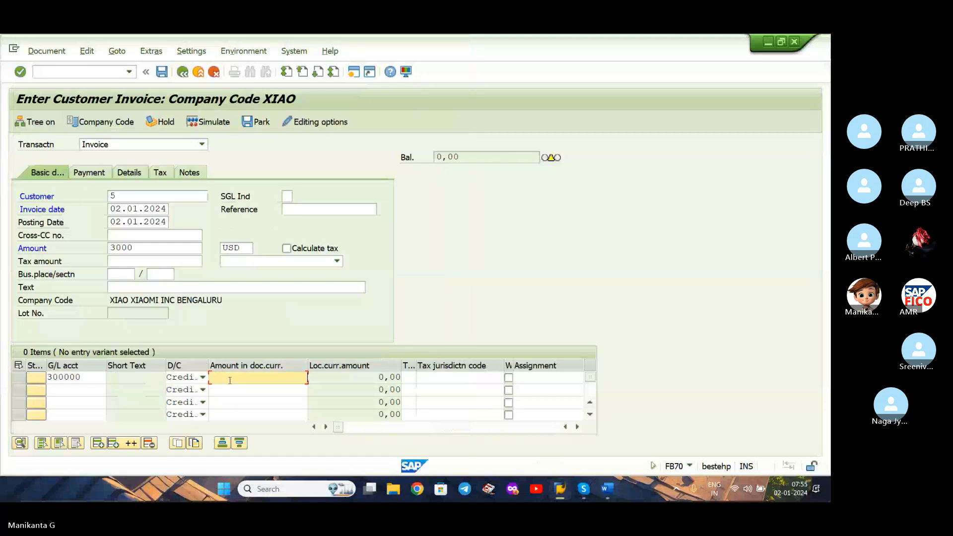
pyautogui.write('3000')
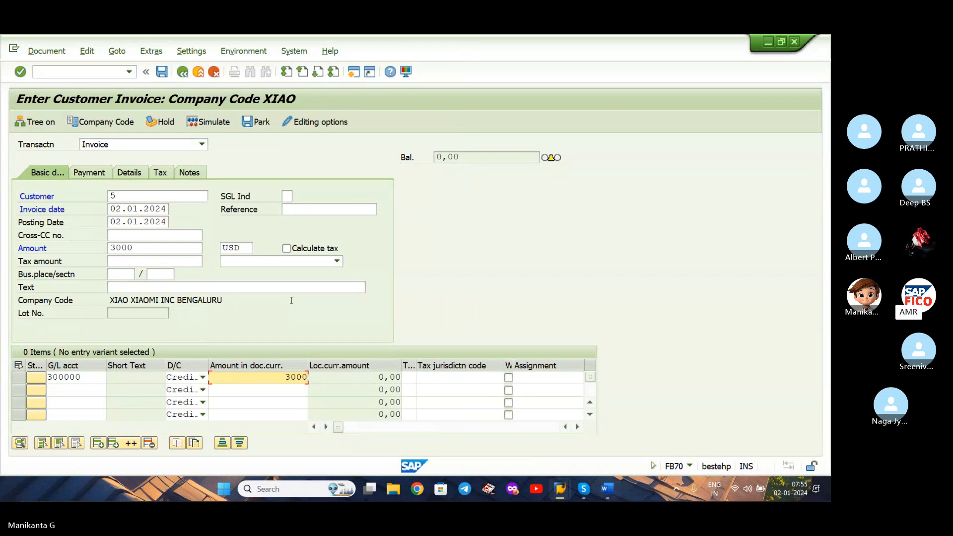
# Validate the customer invoice entries, simulate the document and post it.
pyautogui.press('Return')
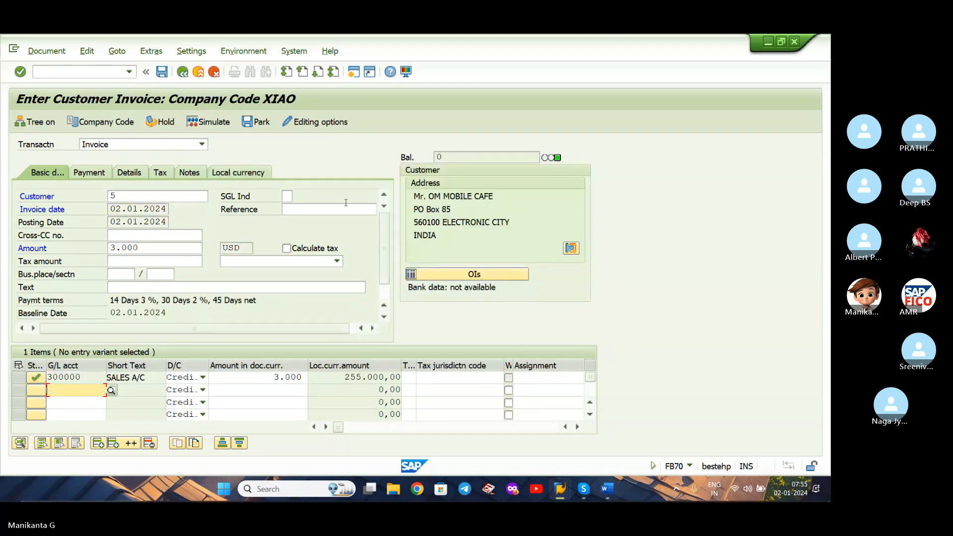
pyautogui.click(206, 124)
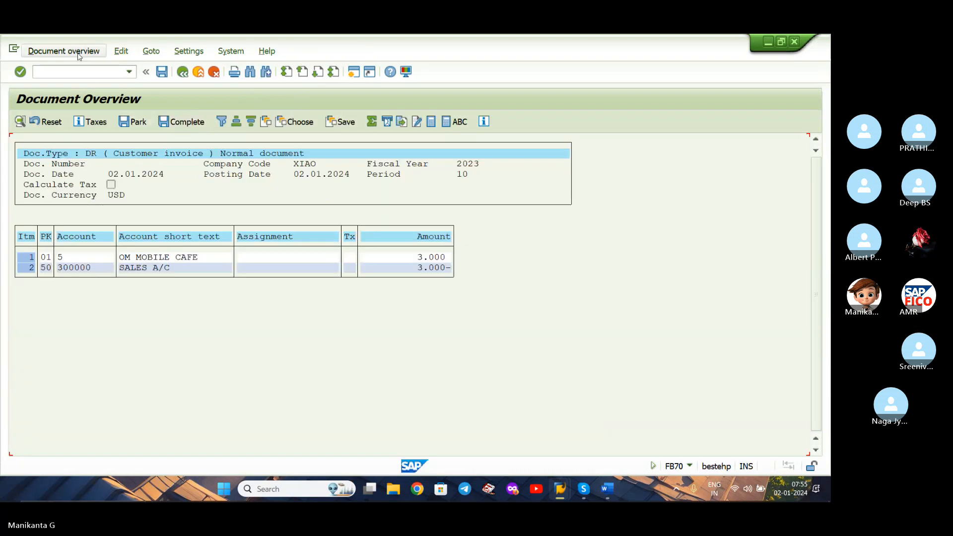
pyautogui.click(161, 72)
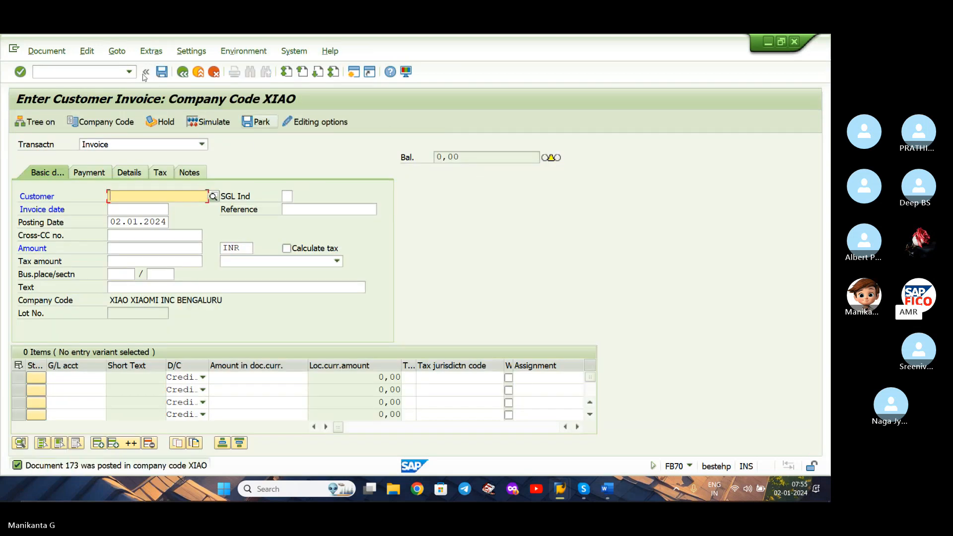
# Display the posted customer invoice and compare its line items in document currency and local currency.
pyautogui.click(70, 74)
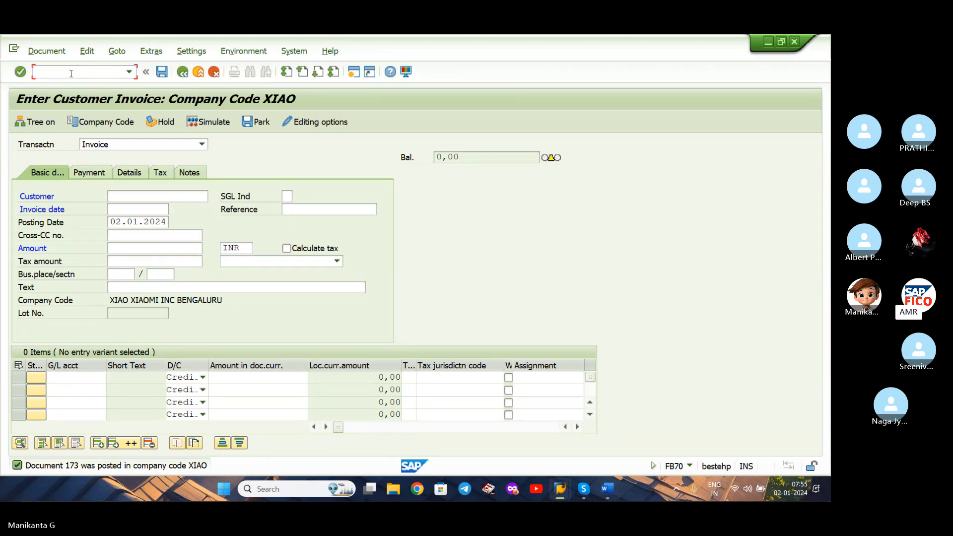
pyautogui.click(47, 50)
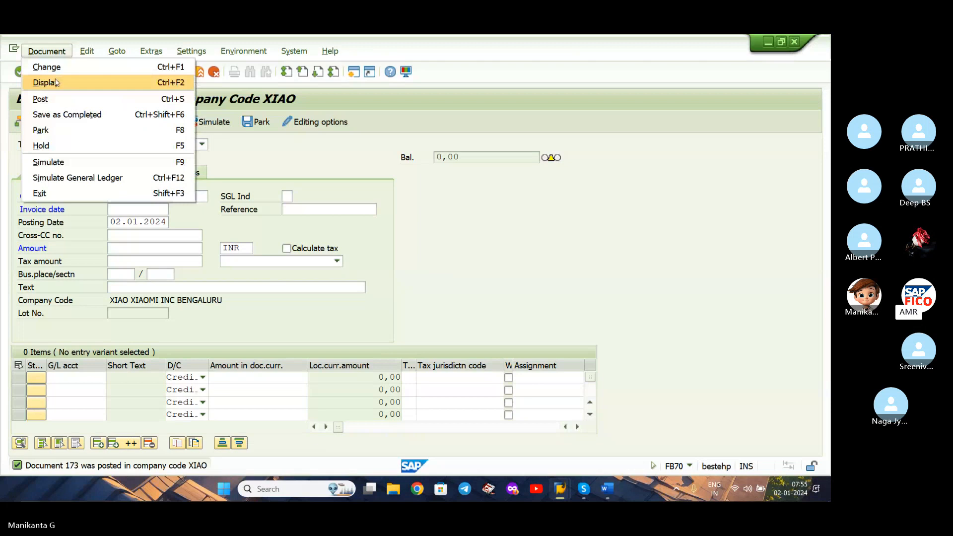
pyautogui.click(56, 82)
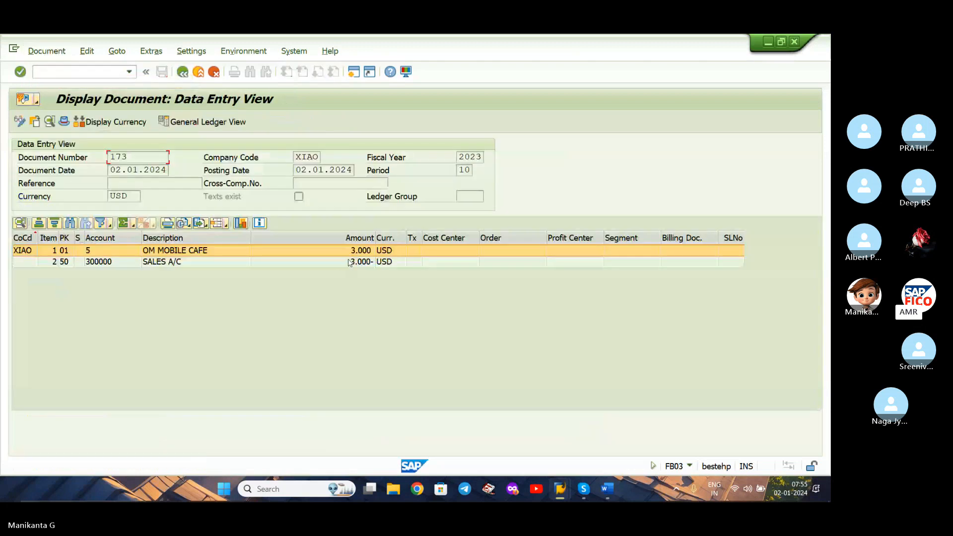
pyautogui.click(129, 124)
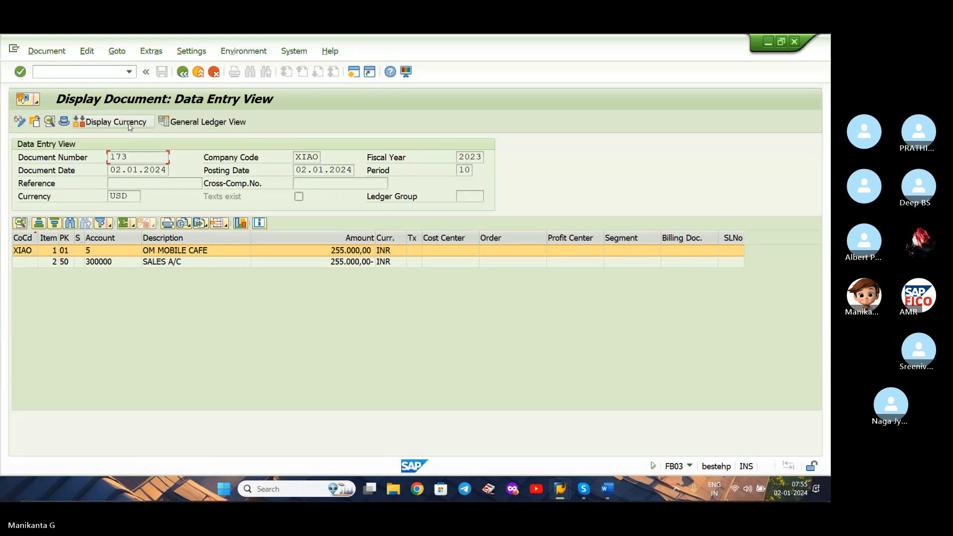
pyautogui.click(128, 123)
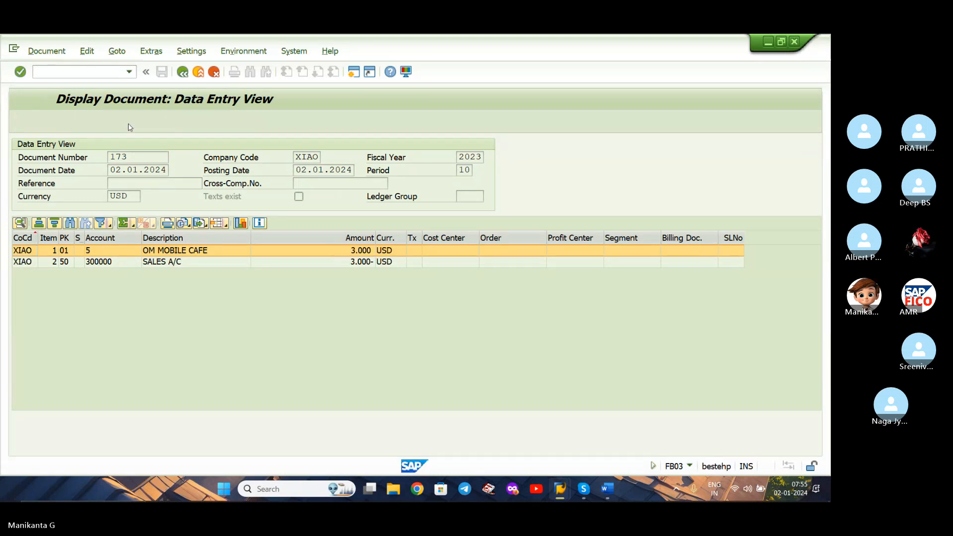
pyautogui.click(128, 123)
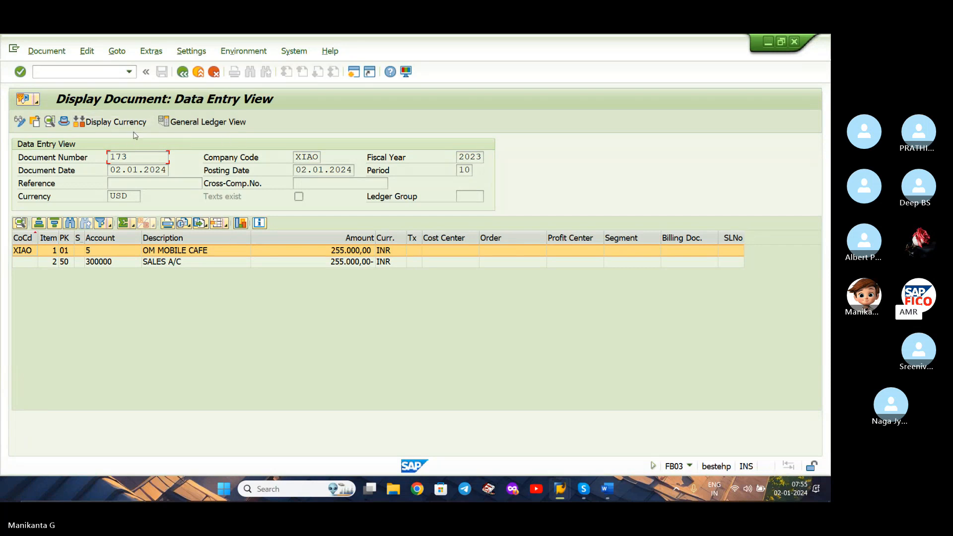
pyautogui.click(128, 129)
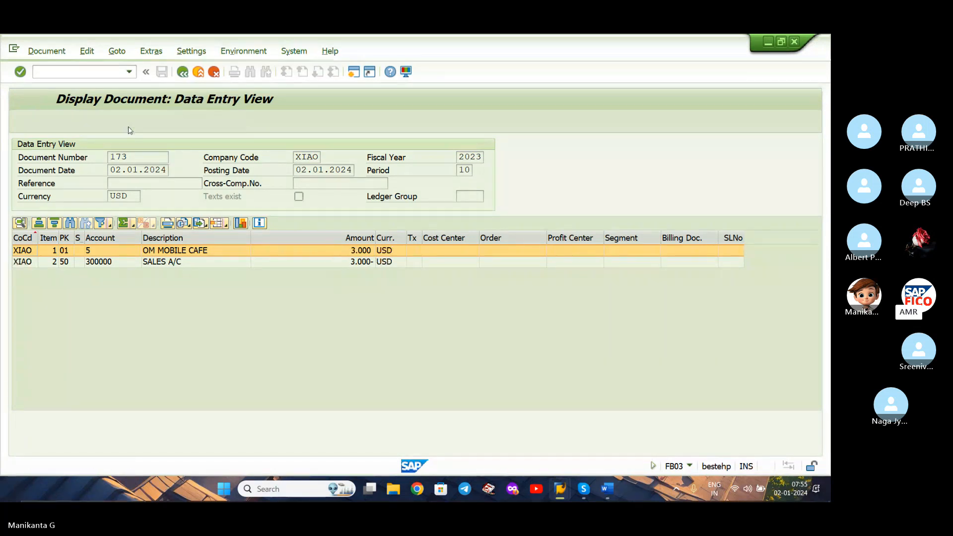
# Open incoming payment posting with transaction F-28.
pyautogui.click(116, 73)
pyautogui.write('/NFB')
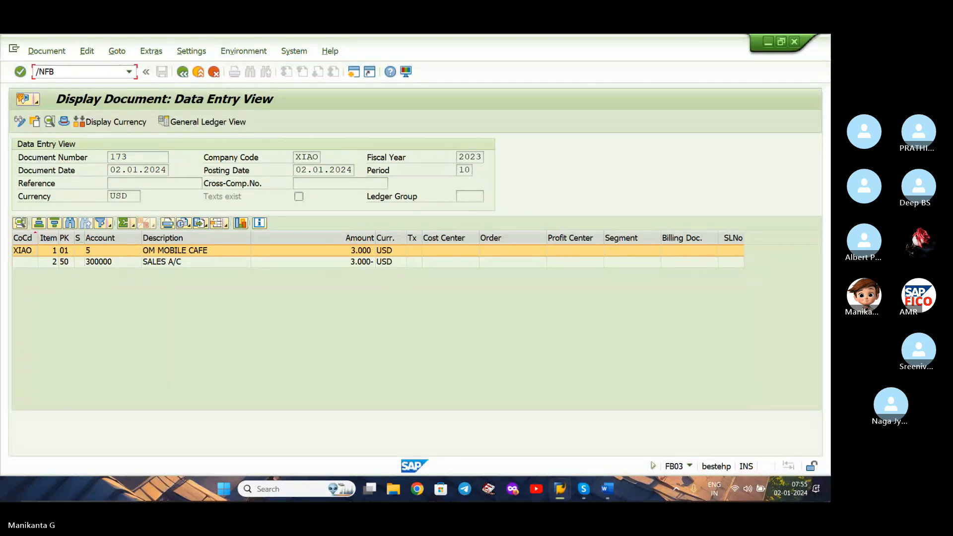
pyautogui.press('BackSpace')
pyautogui.press('BackSpace')
pyautogui.write('F-53')
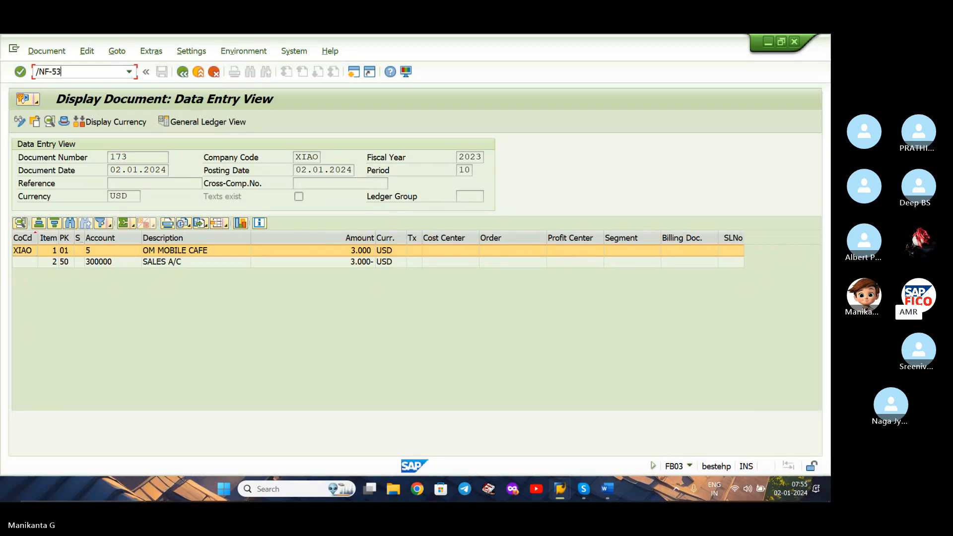
pyautogui.press('BackSpace')
pyautogui.press('BackSpace')
pyautogui.write('28')
pyautogui.press('Return')
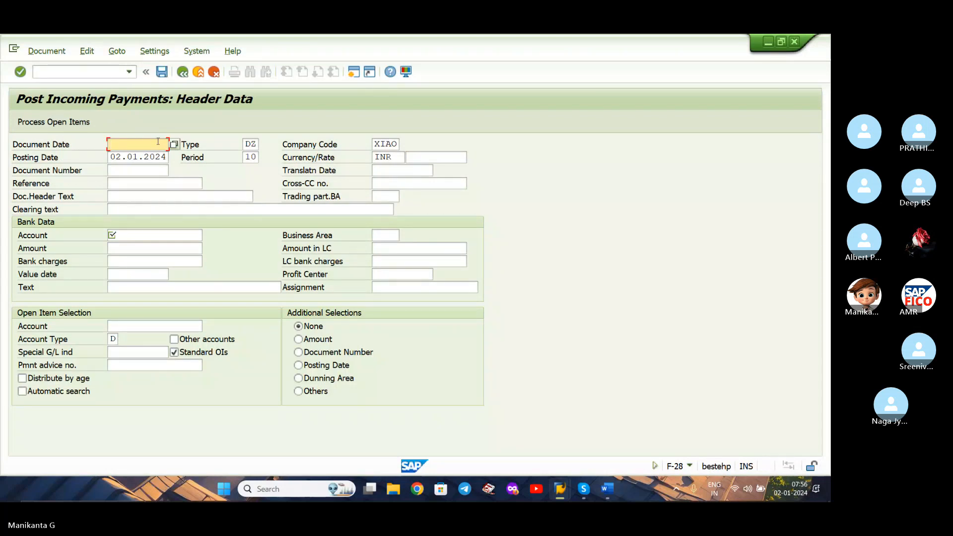
# Enter document date 02.01.2024 and the clearing text CUSTOMER INOVICE CLEARING in the payment header.
pyautogui.write('02.01.2024')
pyautogui.click(157, 209)
pyautogui.write('C')
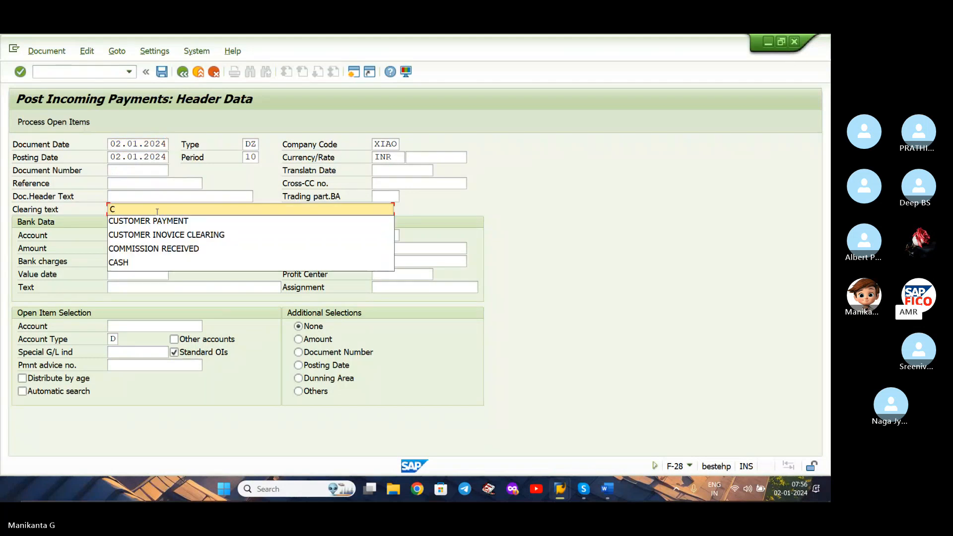
pyautogui.press('Down')
pyautogui.press('Down')
pyautogui.press('Return')
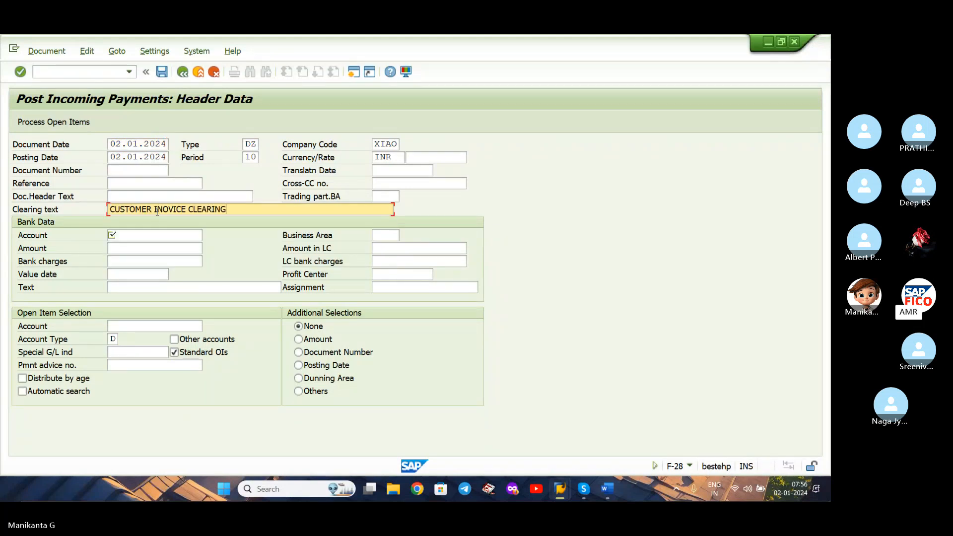
# Set the payment currency to USD with an exchange rate of 85.
pyautogui.click(396, 156)
pyautogui.write('USD')
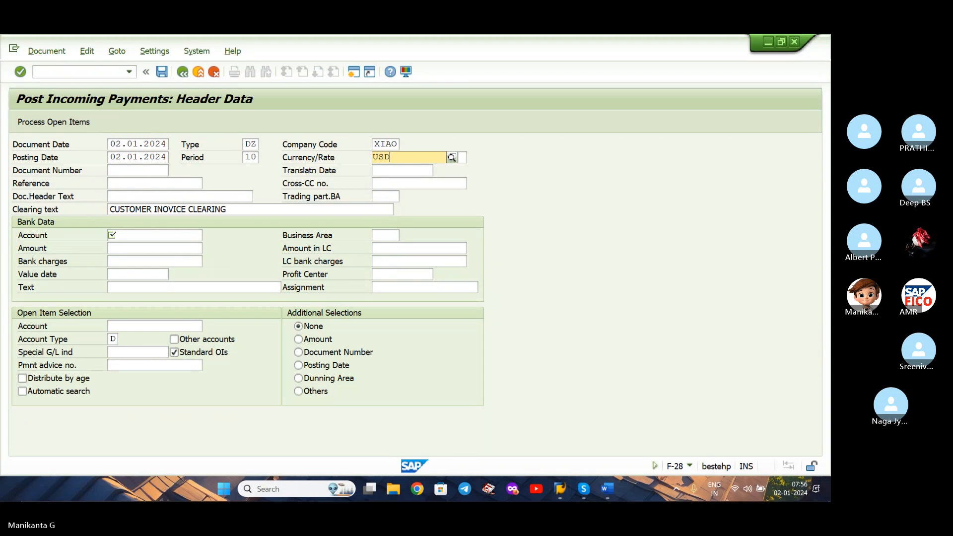
pyautogui.click(402, 188)
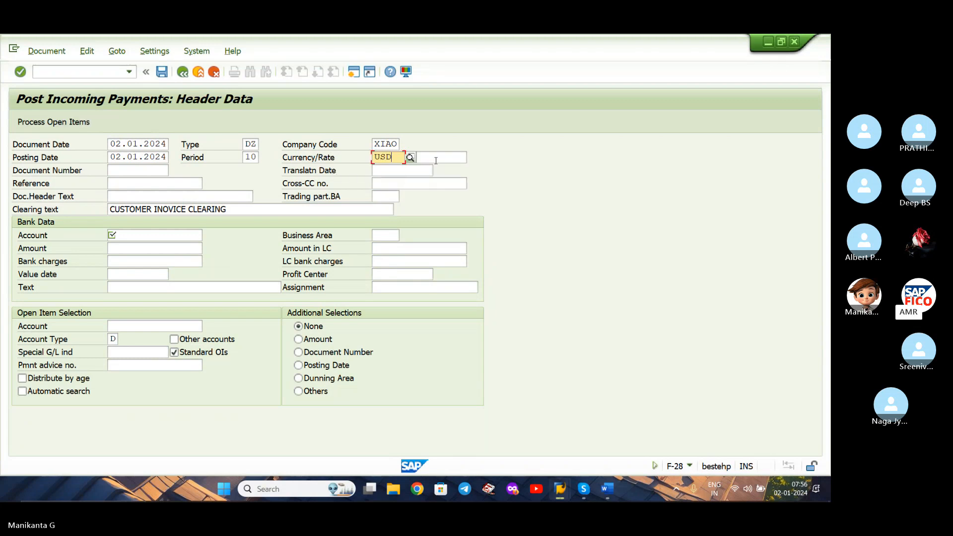
pyautogui.click(440, 159)
pyautogui.write('8')
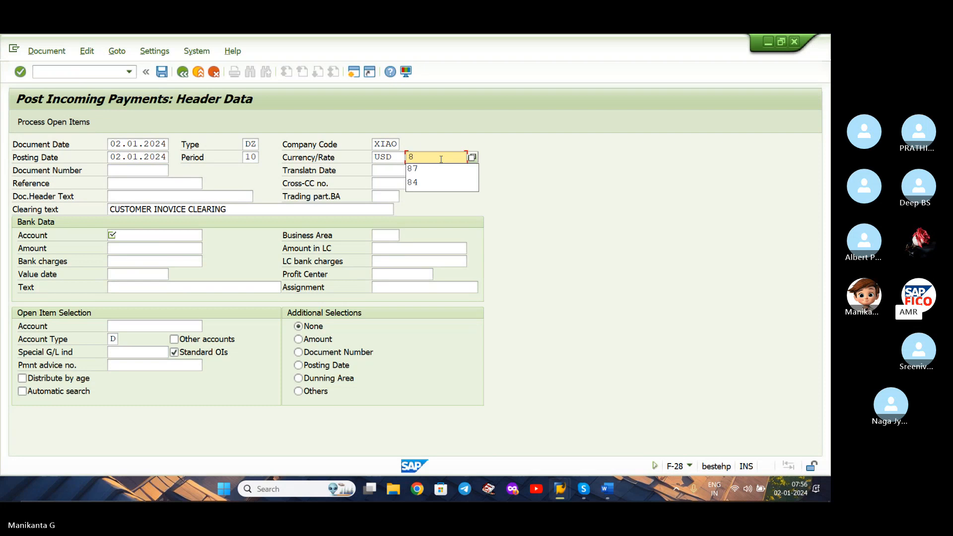
pyautogui.write('5')
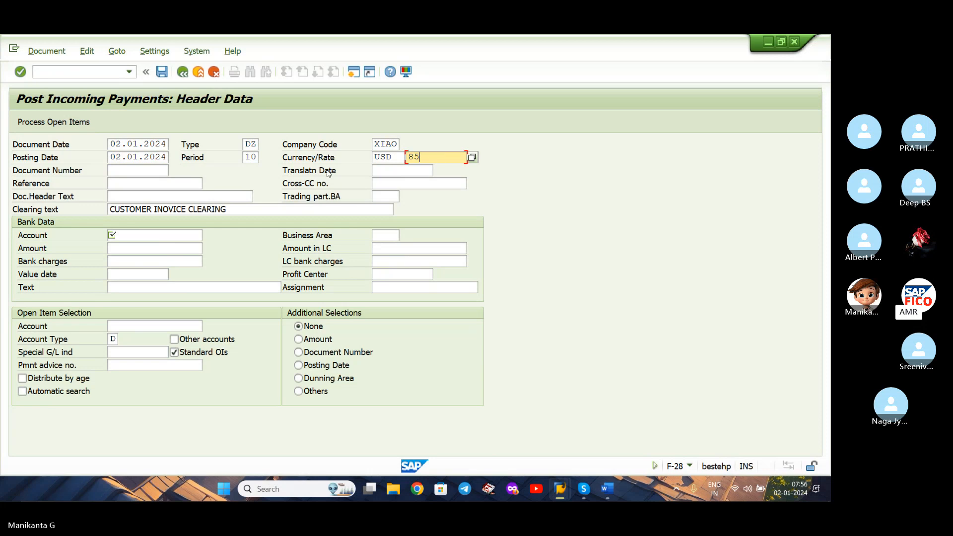
# Fill in the bank data with the text CUSTOMER INVOICE CLEARING, the HSBC ACCOUNT and an amount of 3000.
pyautogui.click(200, 282)
pyautogui.write('C')
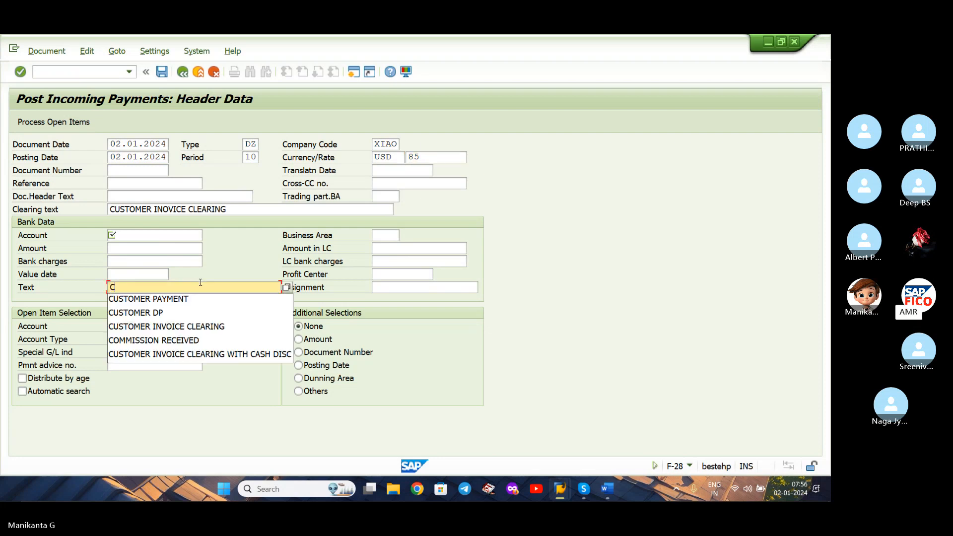
pyautogui.click(218, 329)
pyautogui.click(200, 237)
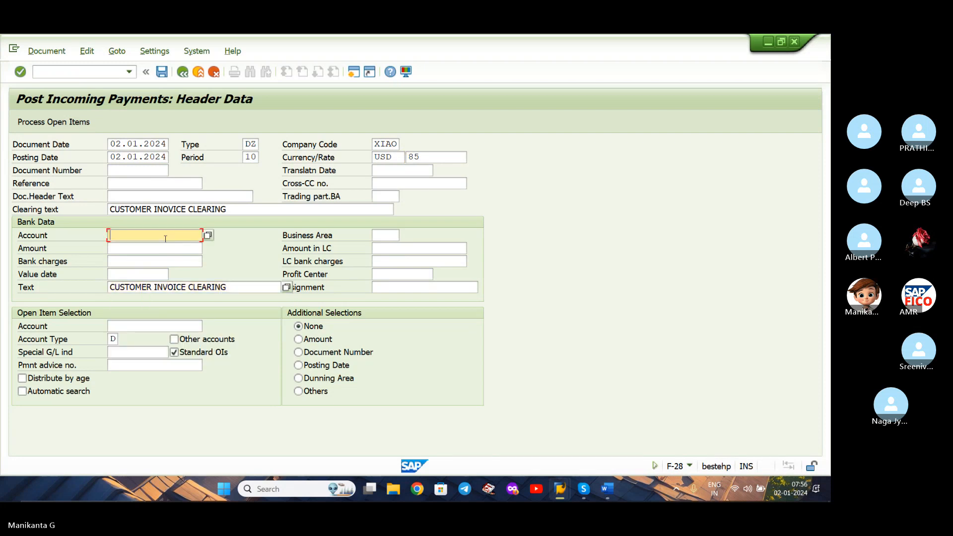
pyautogui.click(207, 236)
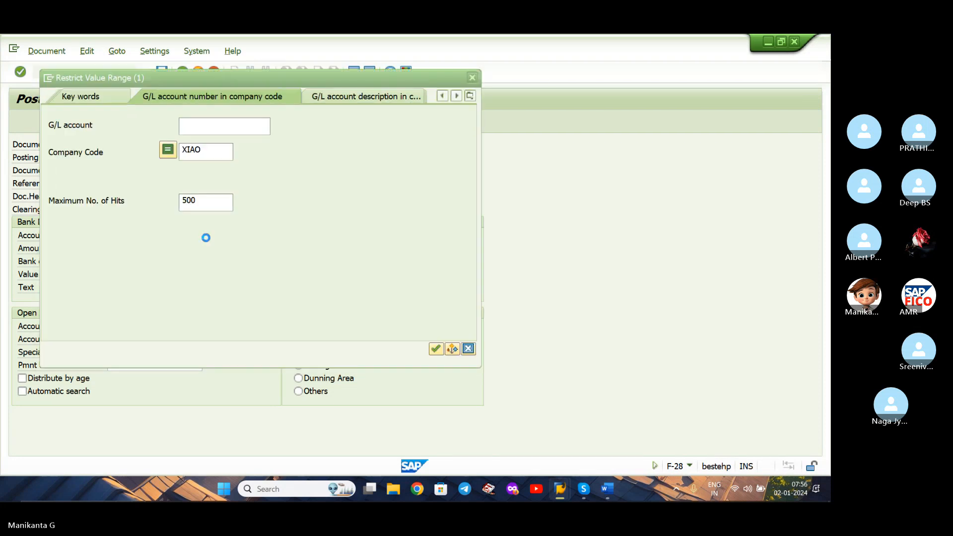
pyautogui.press('Return')
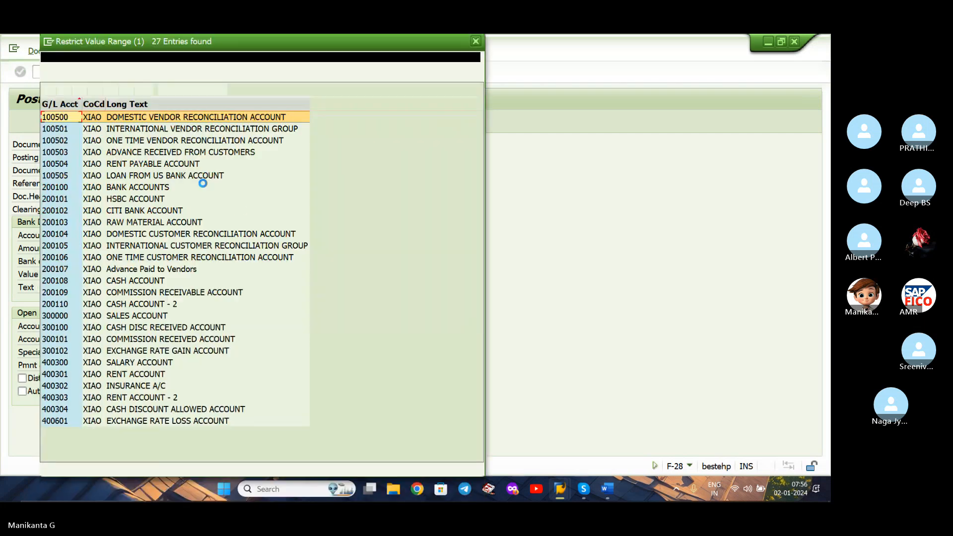
pyautogui.click(194, 201)
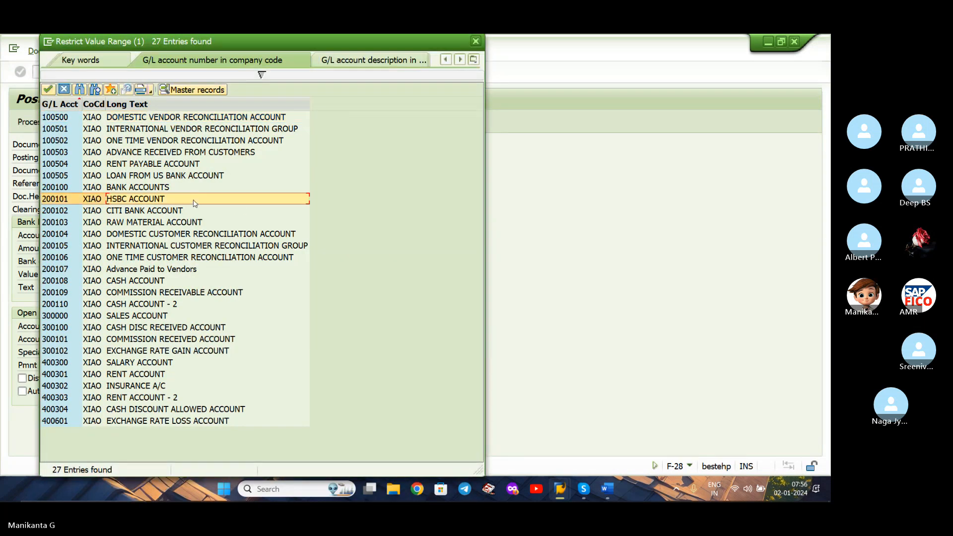
pyautogui.doubleClick(194, 201)
pyautogui.write('3000')
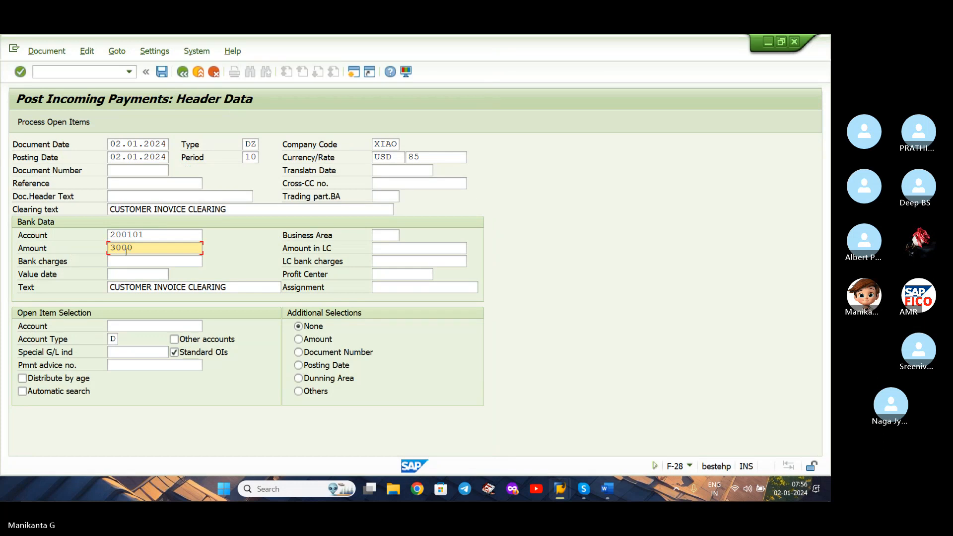
# Select OM MOBILE CAFE as the customer account for the open item selection.
pyautogui.click(174, 324)
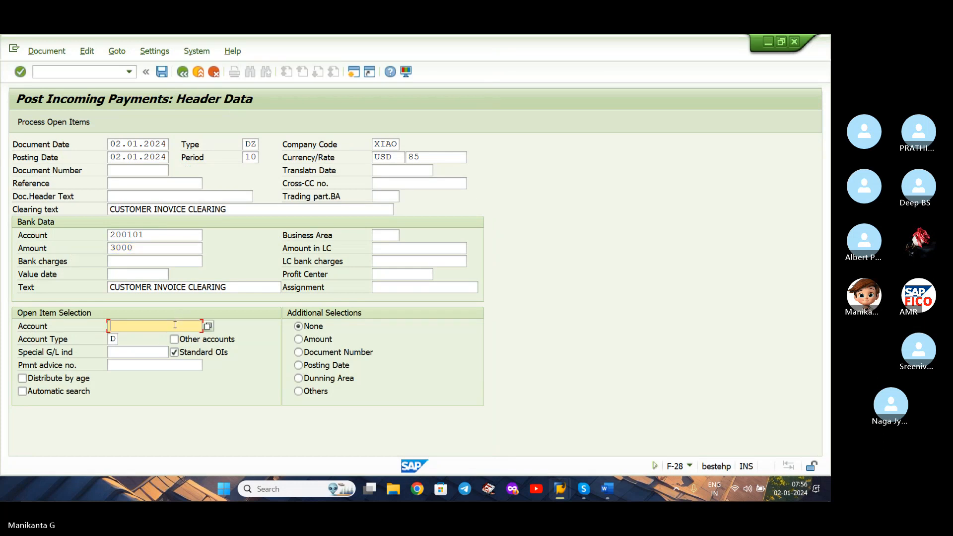
pyautogui.click(208, 326)
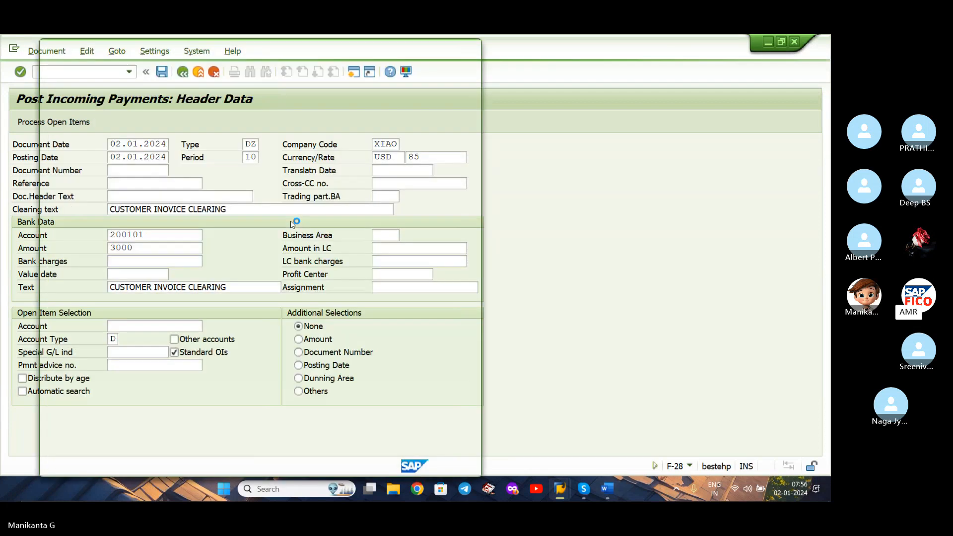
pyautogui.press('Return')
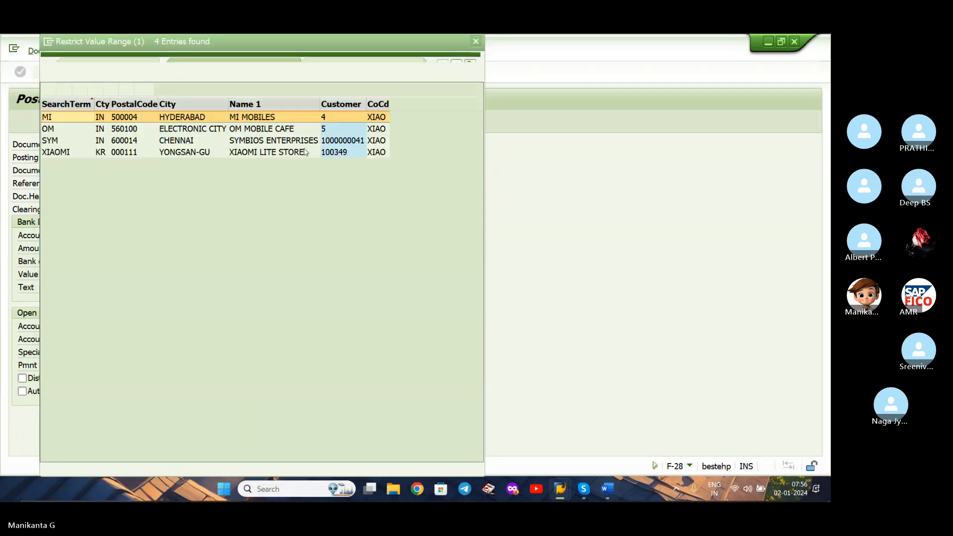
pyautogui.press('Down')
pyautogui.press('Return')
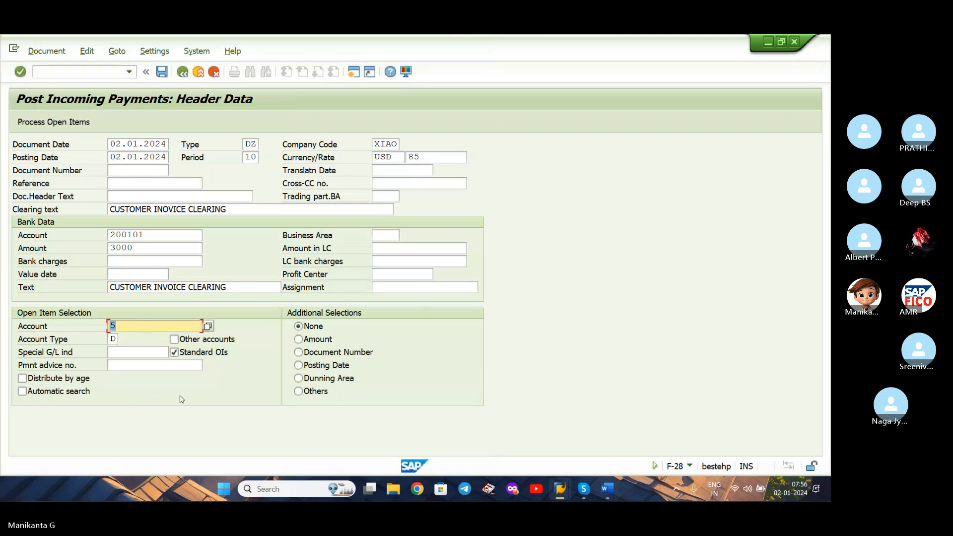
# Process the customer's open items and deactivate the cash discount on the invoice so the full 3000 is assigned.
pyautogui.press('Return')
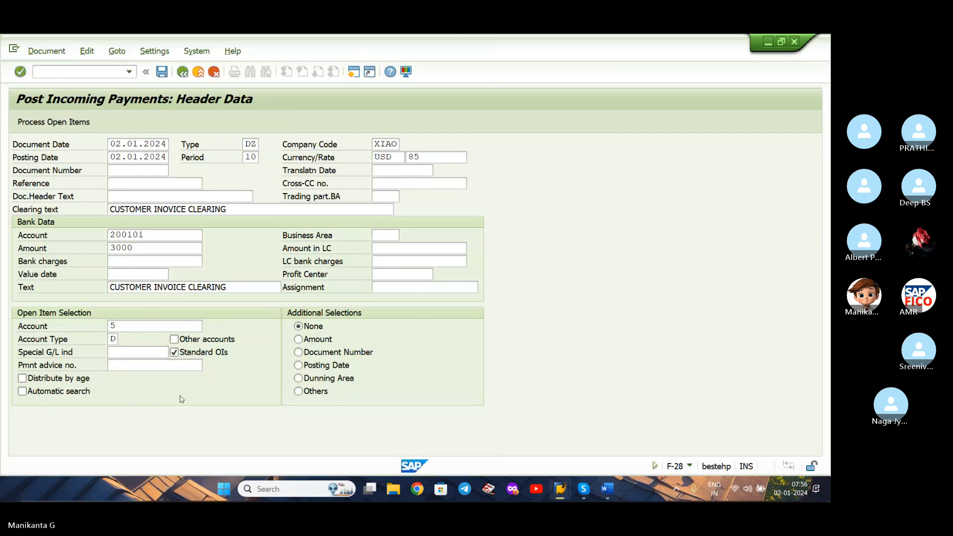
pyautogui.press('Return')
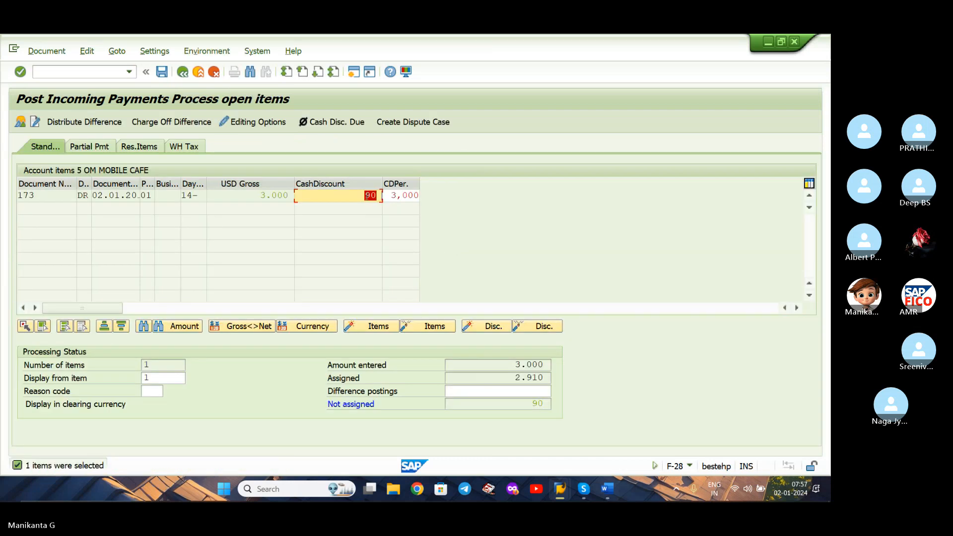
pyautogui.press('Return')
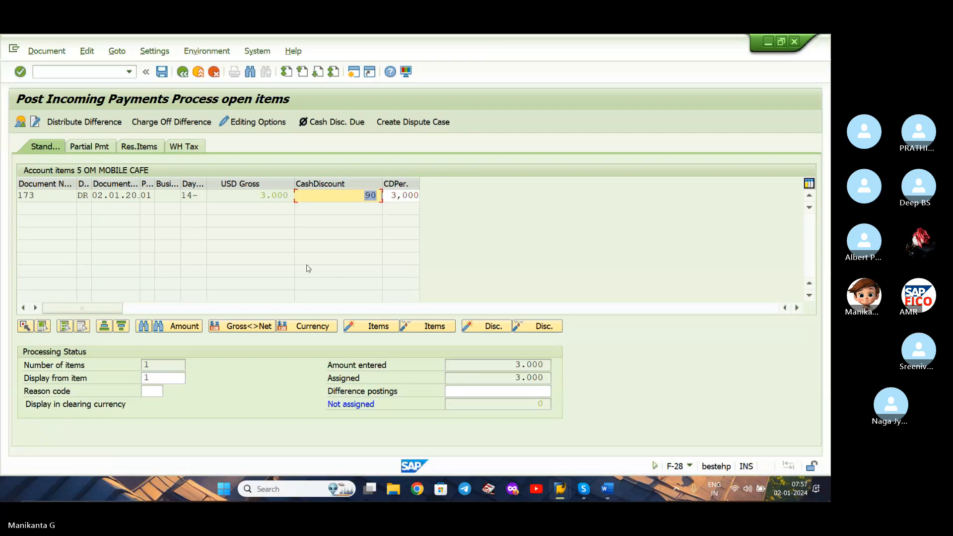
# Simulate the incoming payment, check its line items in local and document currency, and post it.
pyautogui.click(57, 51)
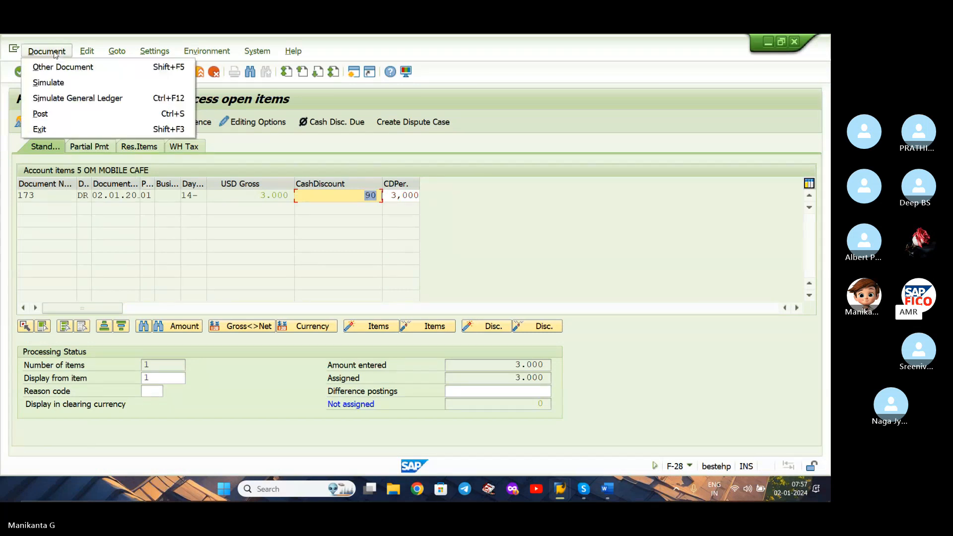
pyautogui.click(82, 83)
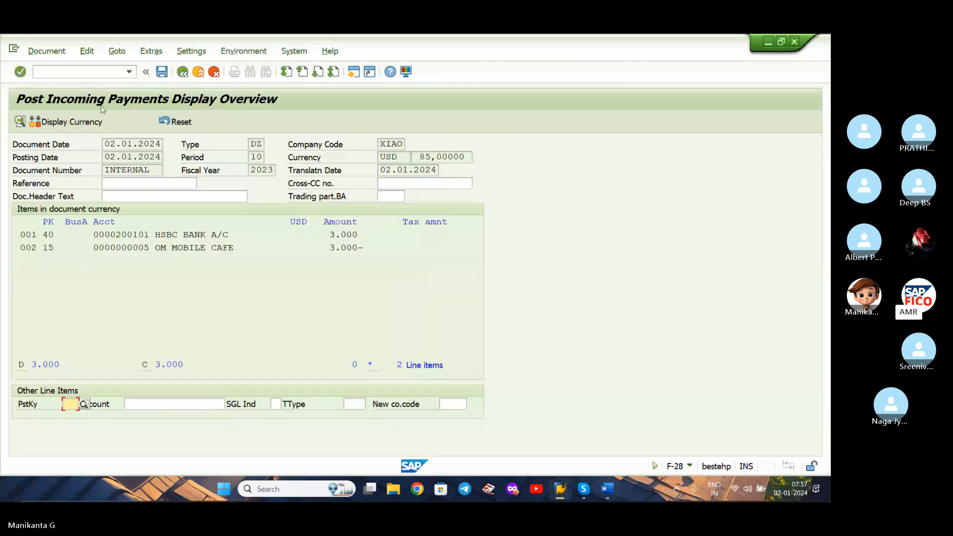
pyautogui.click(90, 122)
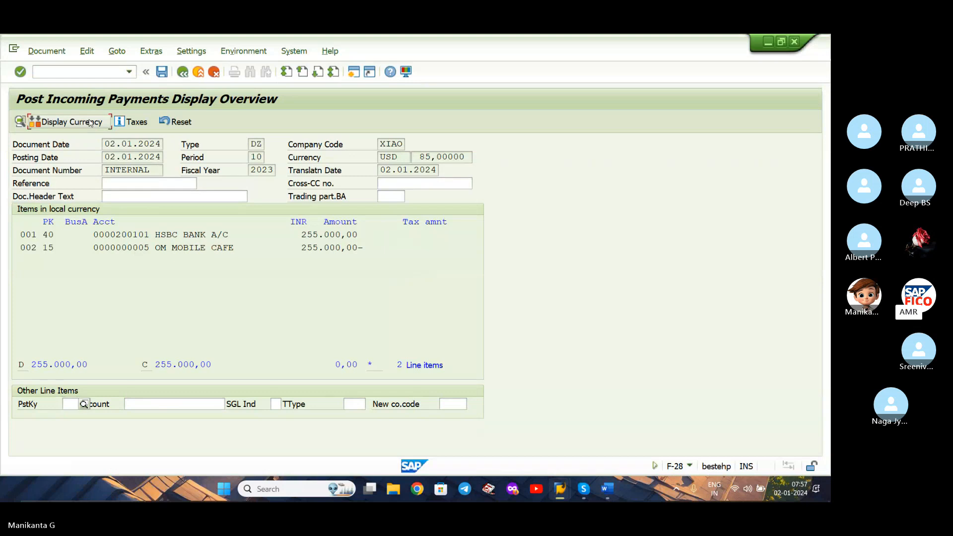
pyautogui.click(90, 122)
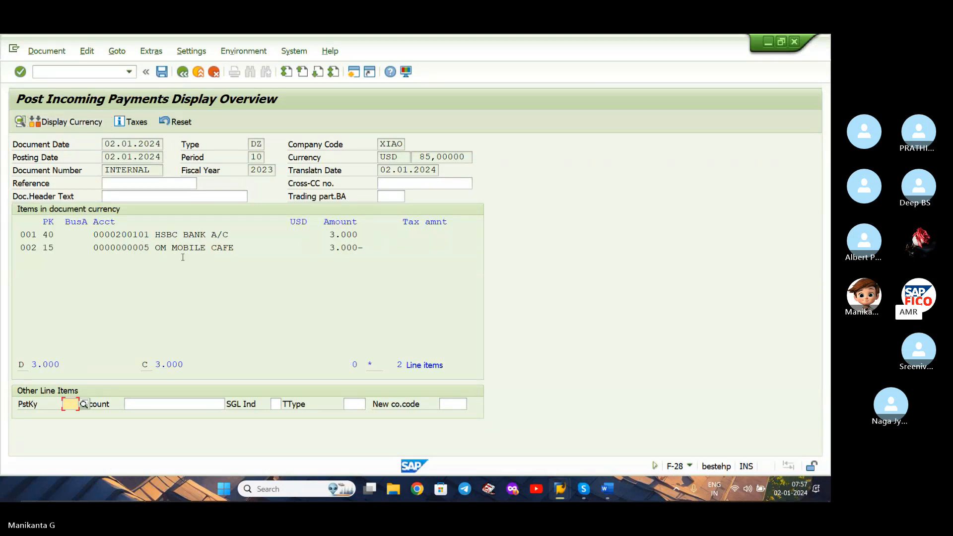
pyautogui.click(162, 74)
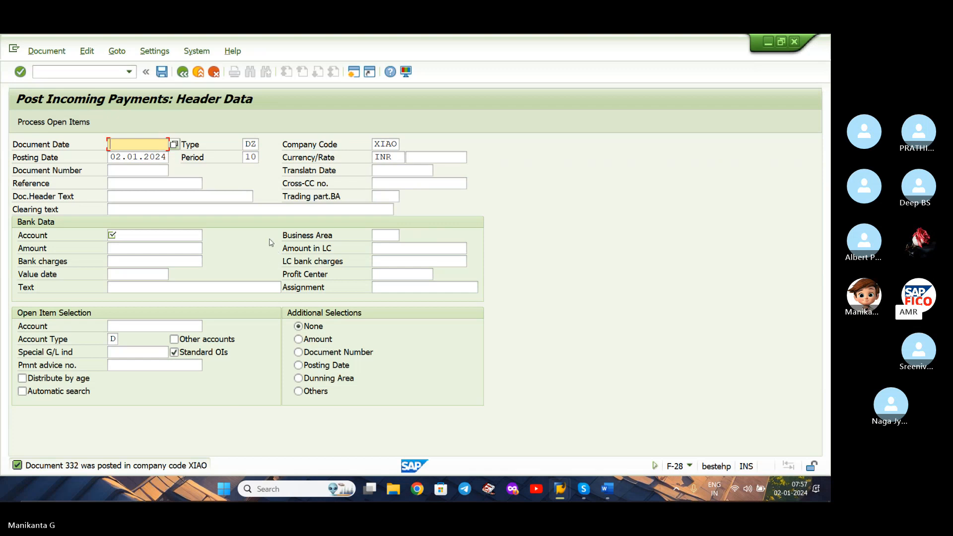
# Switch to the Skype call, mute the microphone, and return to SAP.
pyautogui.click(583, 489)
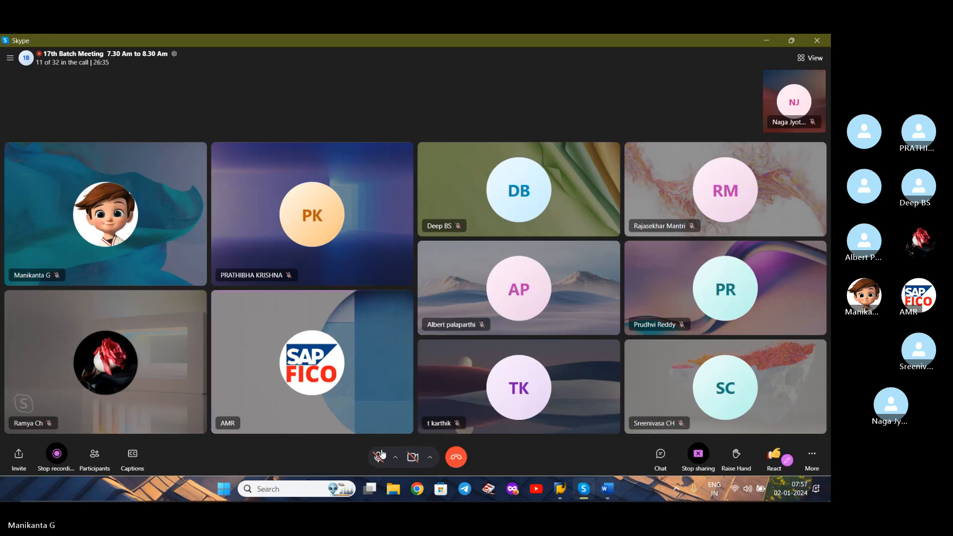
pyautogui.click(381, 454)
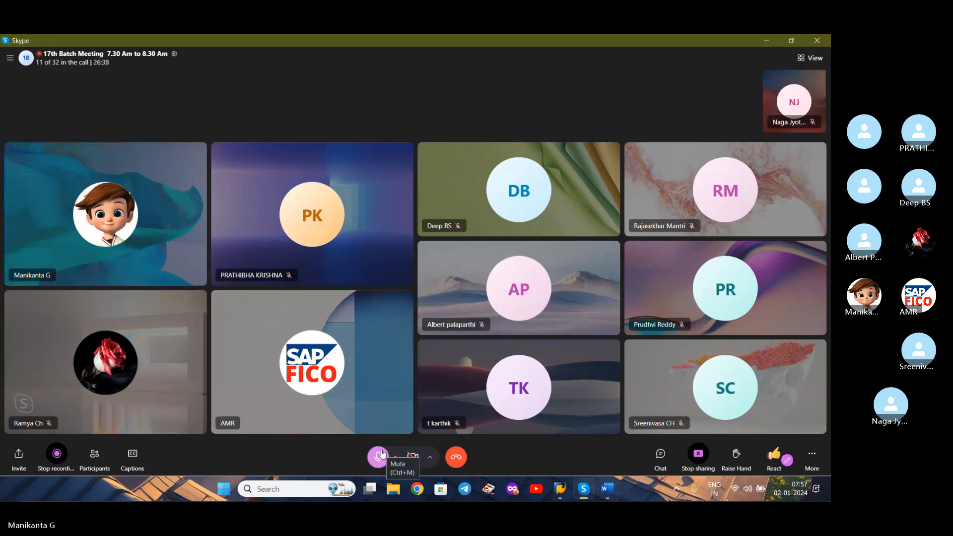
pyautogui.click(382, 453)
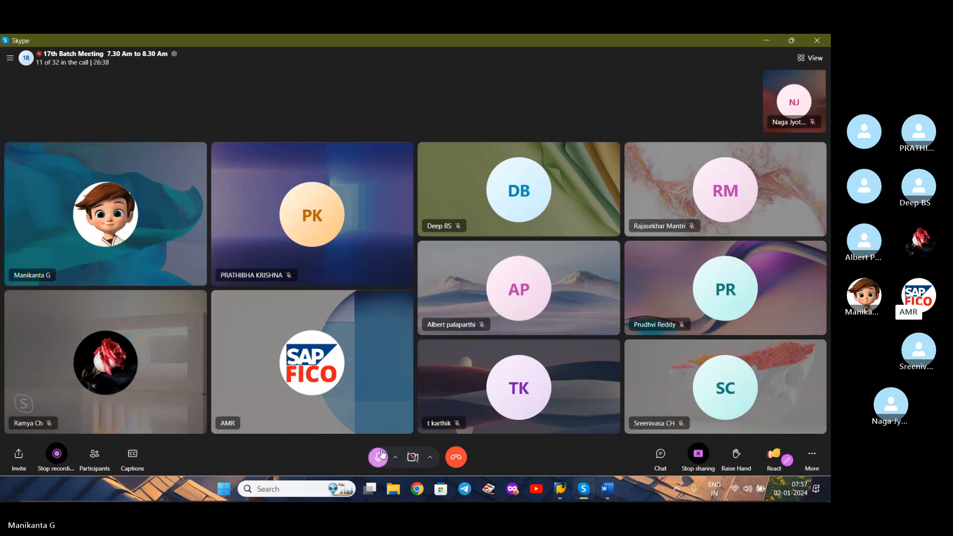
pyautogui.click(771, 41)
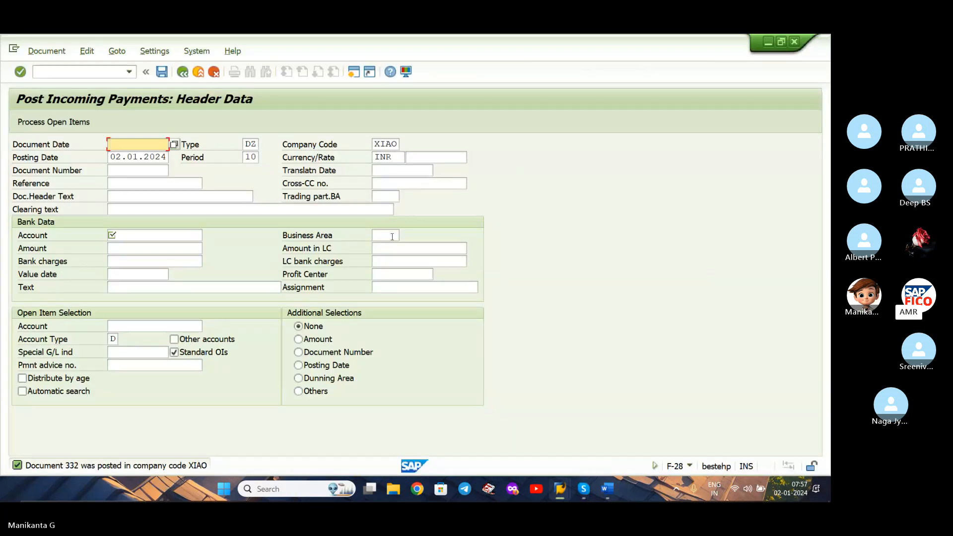
# Check the default exchange rate type for foreign currency documents of document type DR in transaction OBA7, and return to the overview.
pyautogui.click(129, 72)
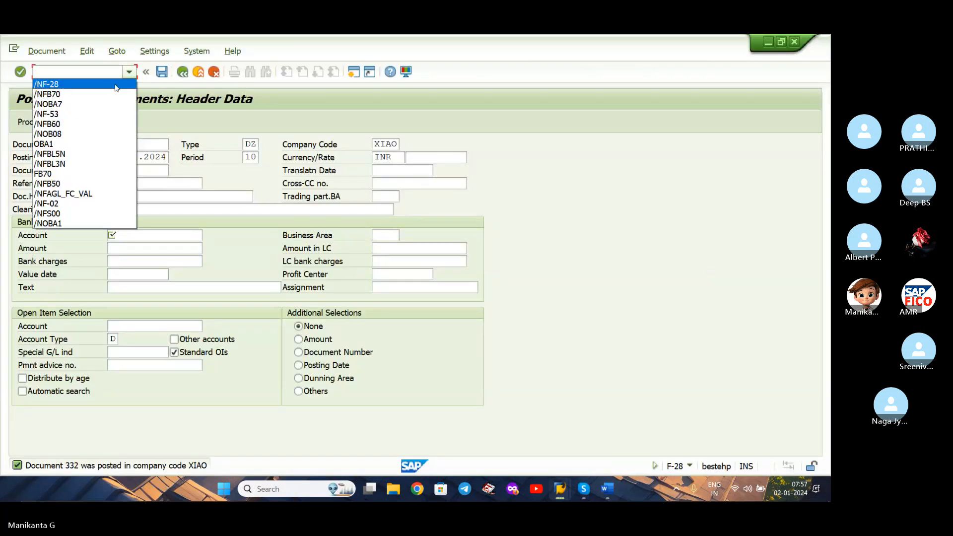
pyautogui.click(102, 105)
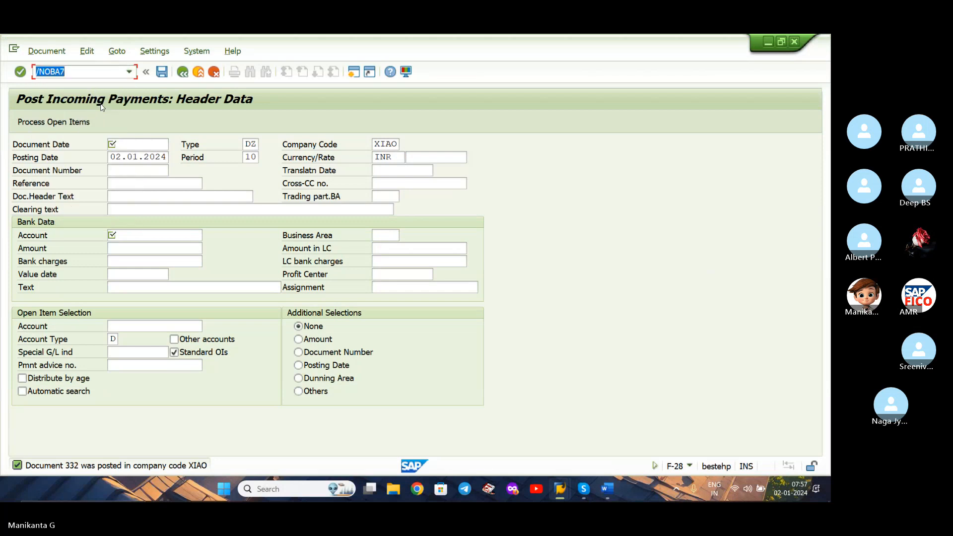
pyautogui.press('Return')
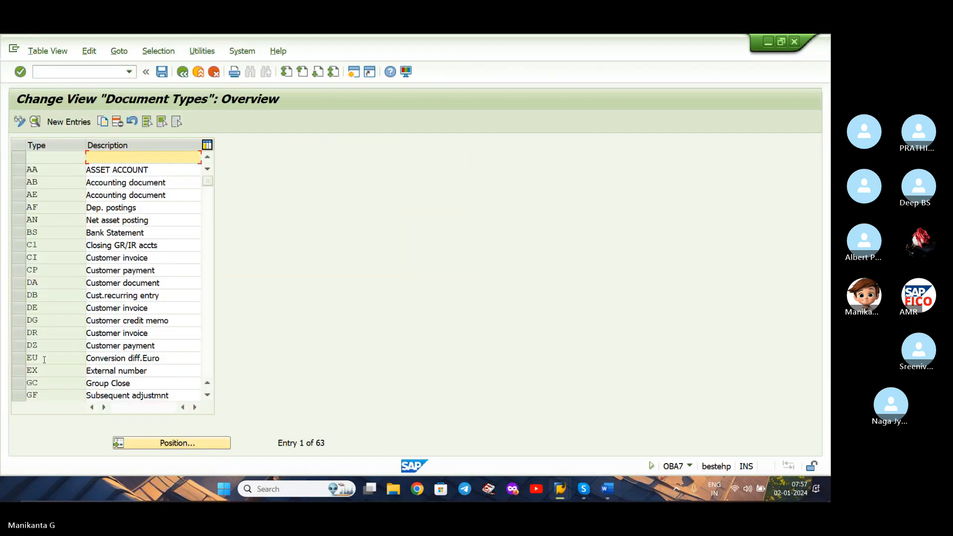
pyautogui.doubleClick(92, 333)
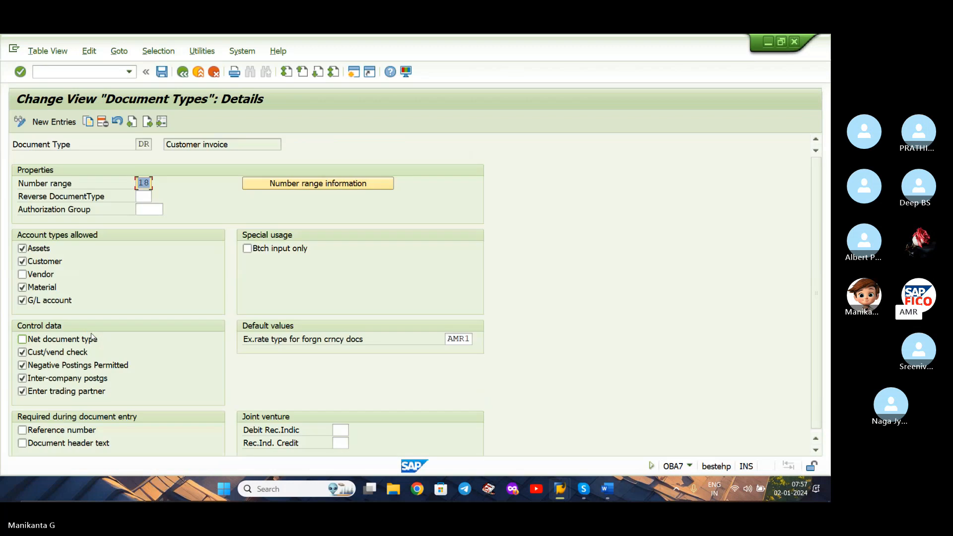
pyautogui.click(470, 341)
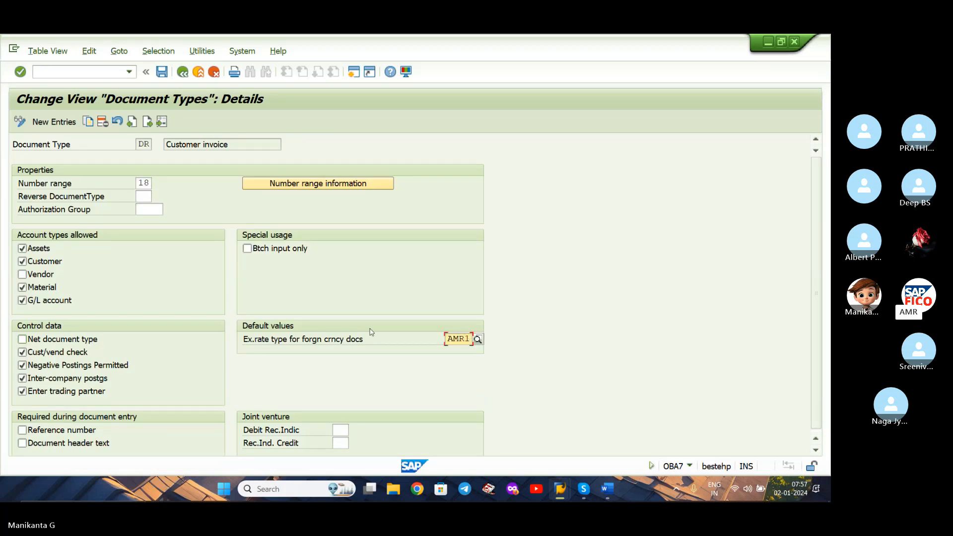
pyautogui.click(182, 72)
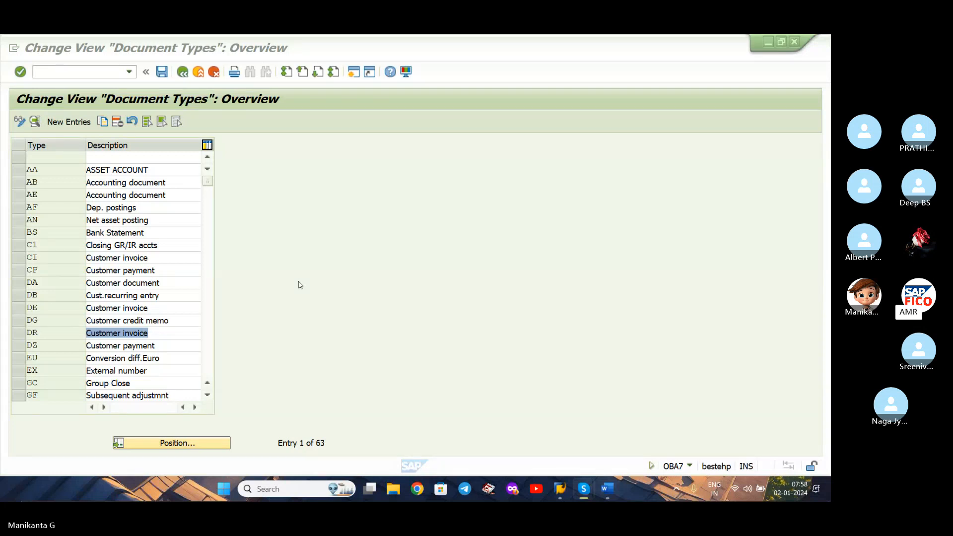
# Look at the transaction notes in Word and bring up the Skype meeting window.
pyautogui.click(614, 485)
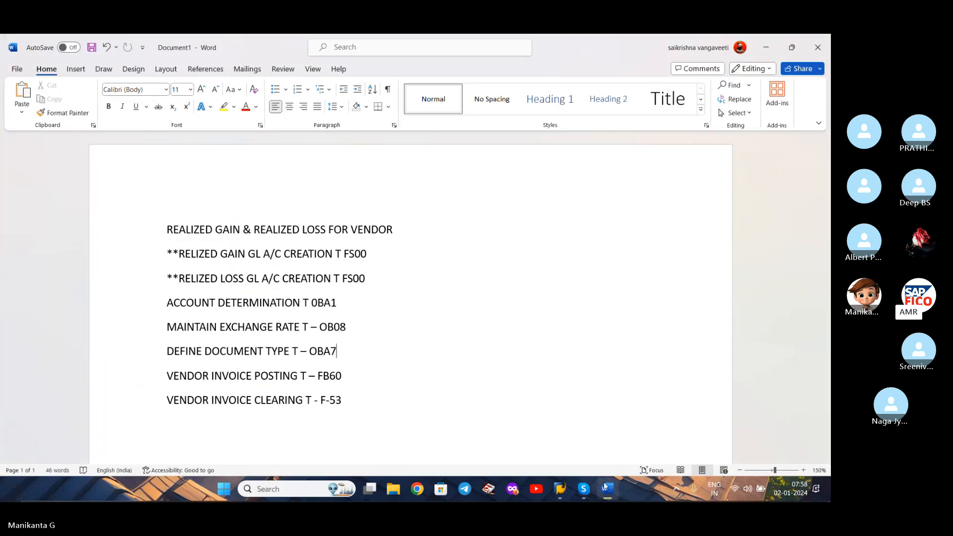
pyautogui.click(583, 489)
pyautogui.click(556, 414)
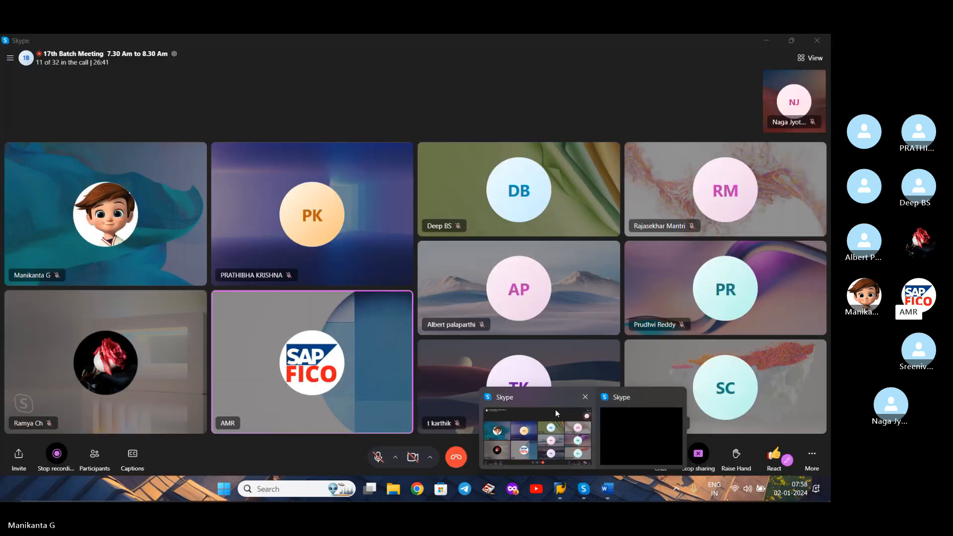